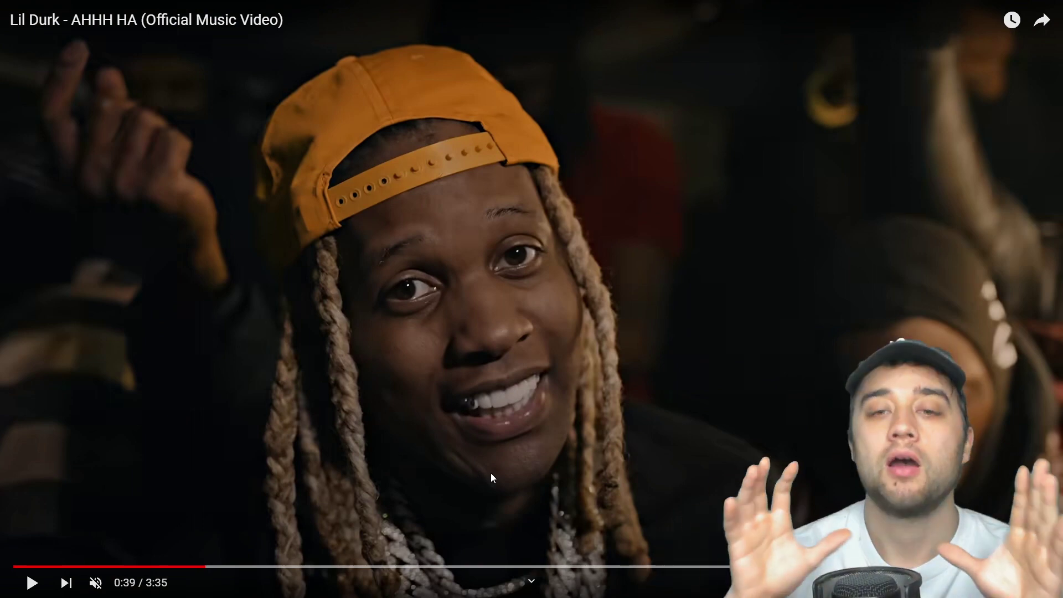
# Play and pause the AHHH HA reference music video and skip ahead to about 1:06 to study its editing style
pyautogui.click(541, 422)
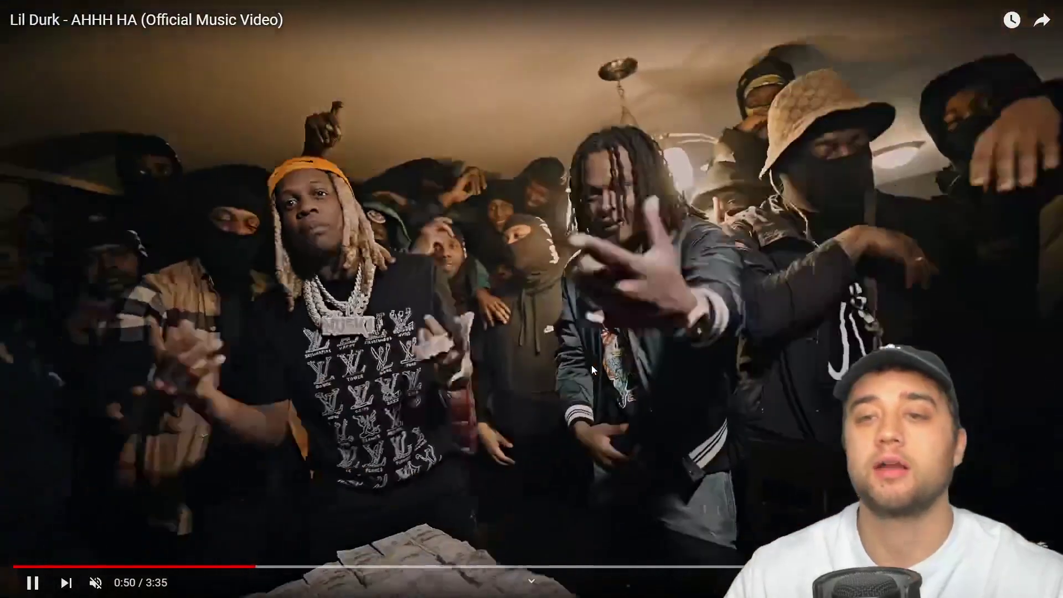
pyautogui.click(565, 421)
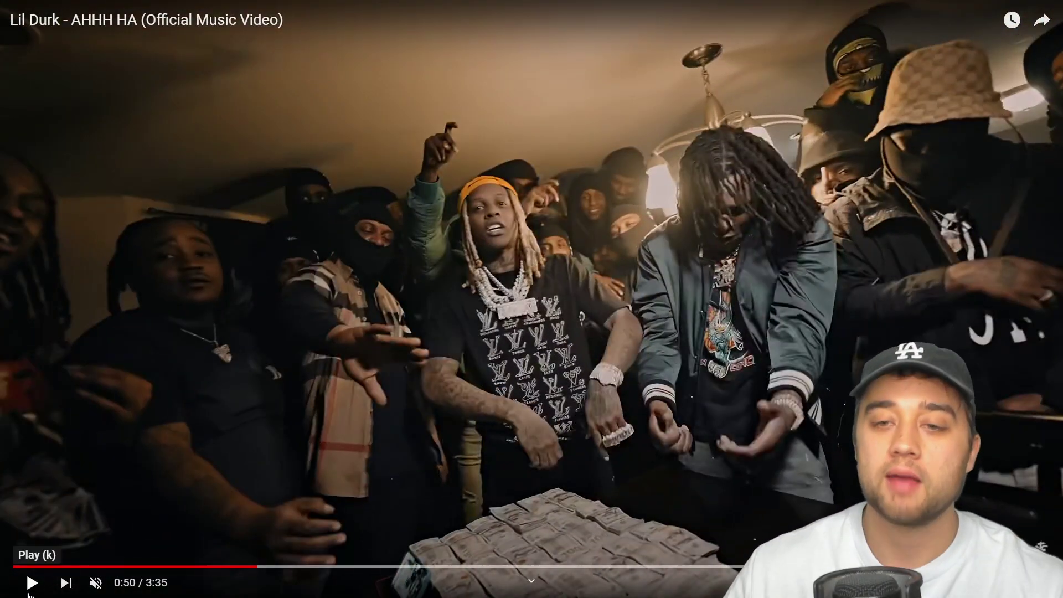
pyautogui.click(549, 338)
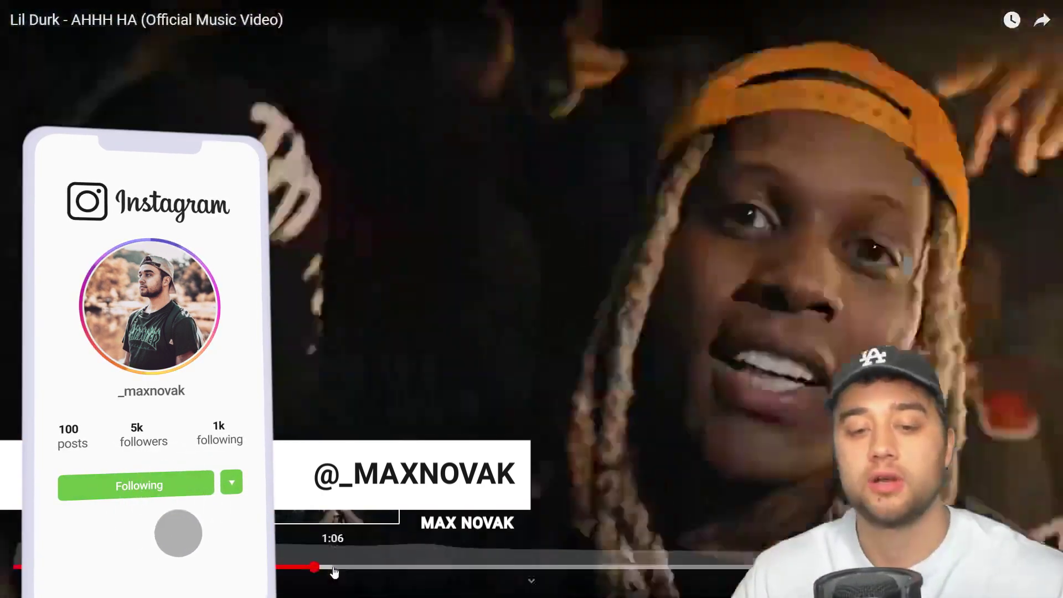
pyautogui.click(334, 567)
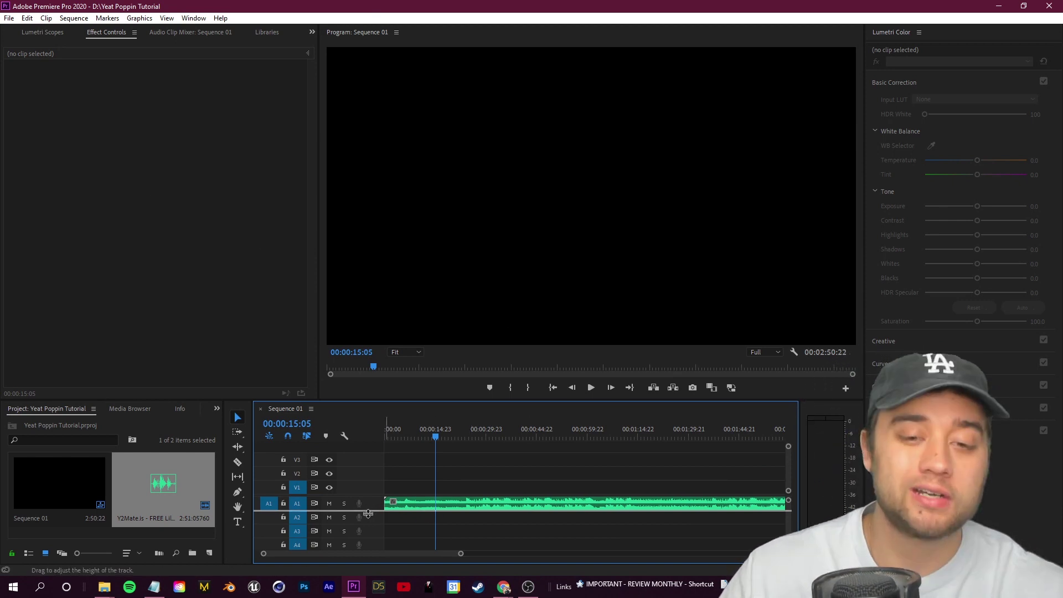
# Increase the height of audio track A1 to enlarge the beat's waveform
pyautogui.moveTo(366, 502); pyautogui.dragTo(367, 497)
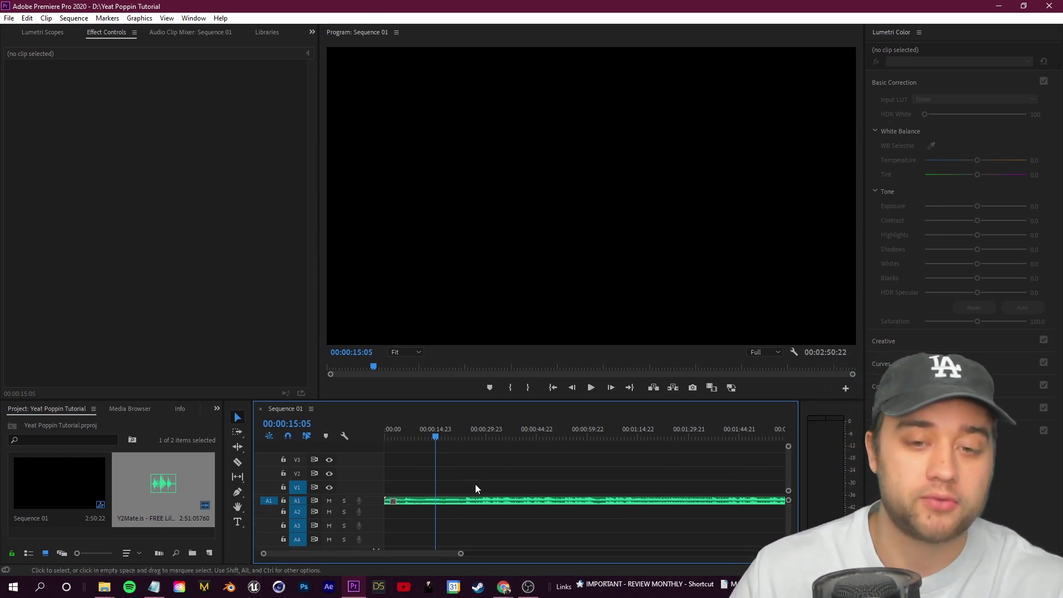
pyautogui.press('-')
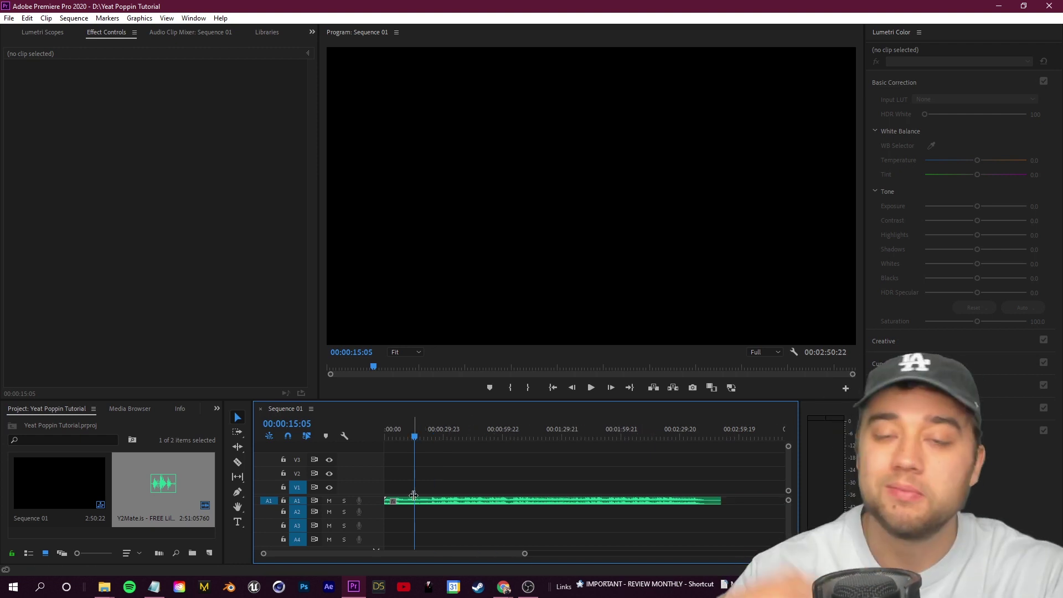
pyautogui.moveTo(368, 506); pyautogui.dragTo(367, 520)
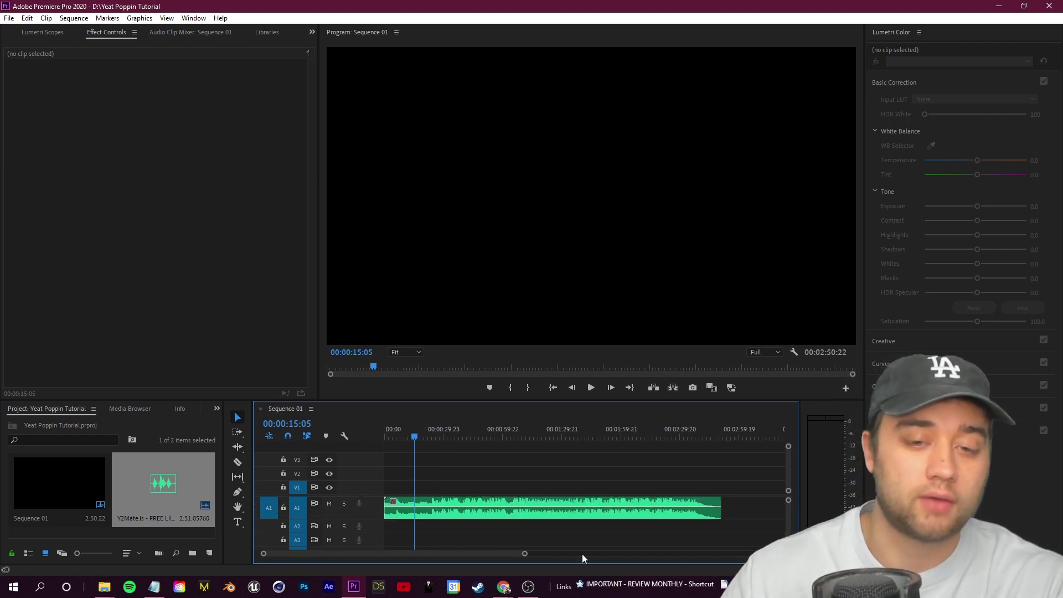
pyautogui.press('=')
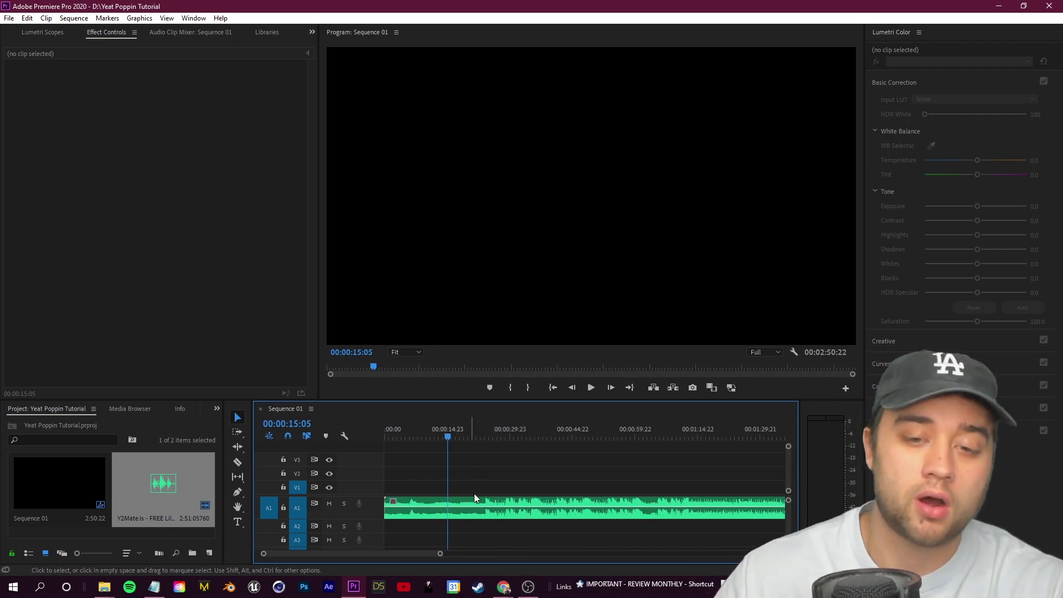
# Split the beat on track A1 where the drop starts and add a marker there at 00:00:24:07
pyautogui.click(475, 440)
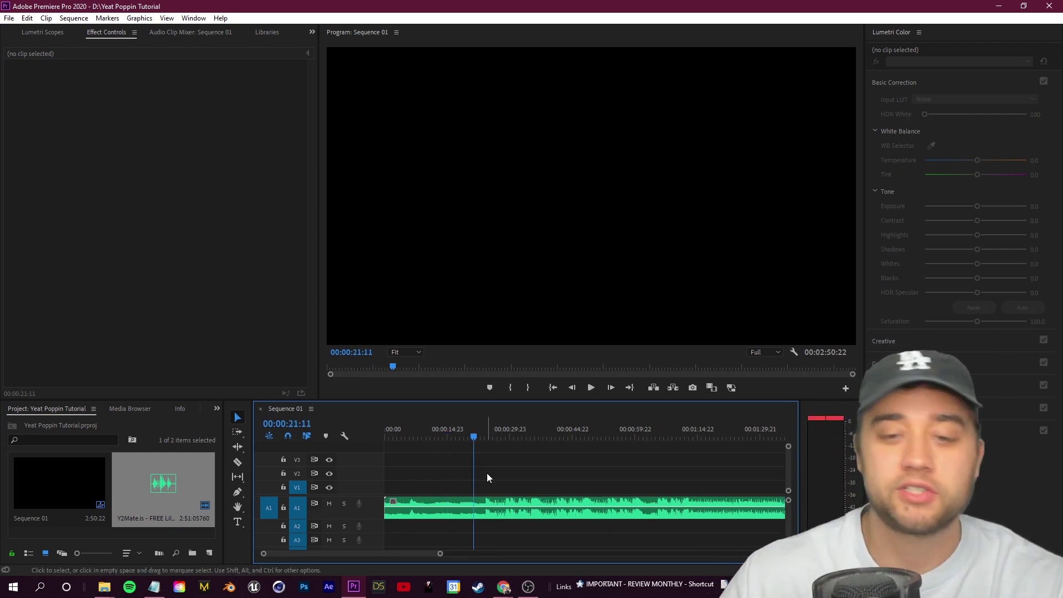
pyautogui.press('=')
pyautogui.scroll(-3, 481, 503)
pyautogui.press('c')
pyautogui.click(437, 510)
pyautogui.press('v')
pyautogui.scroll(3, 441, 474)
pyautogui.moveTo(509, 439); pyautogui.dragTo(554, 440)
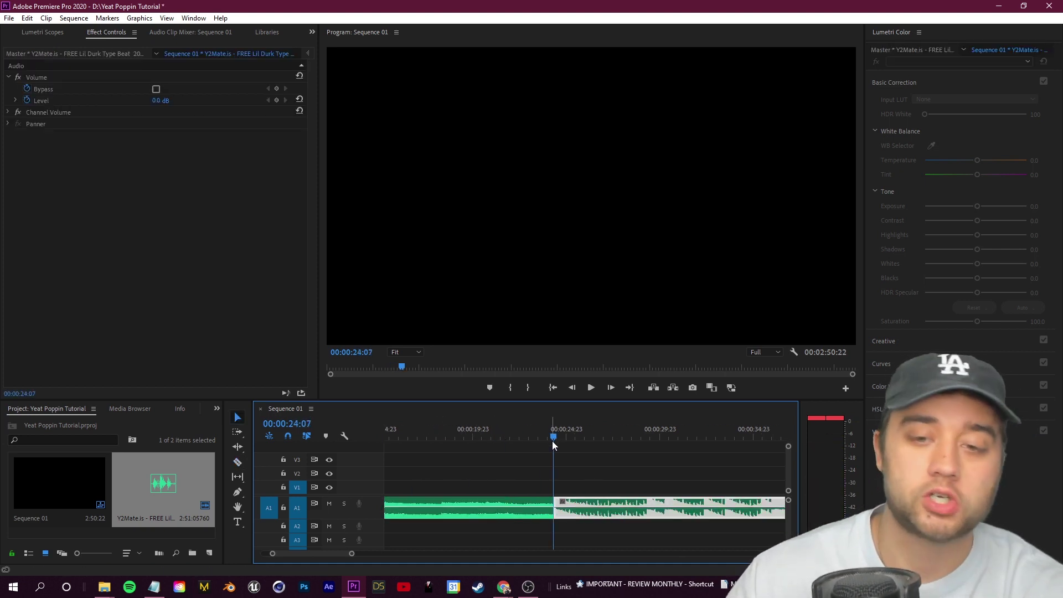
pyautogui.click(490, 388)
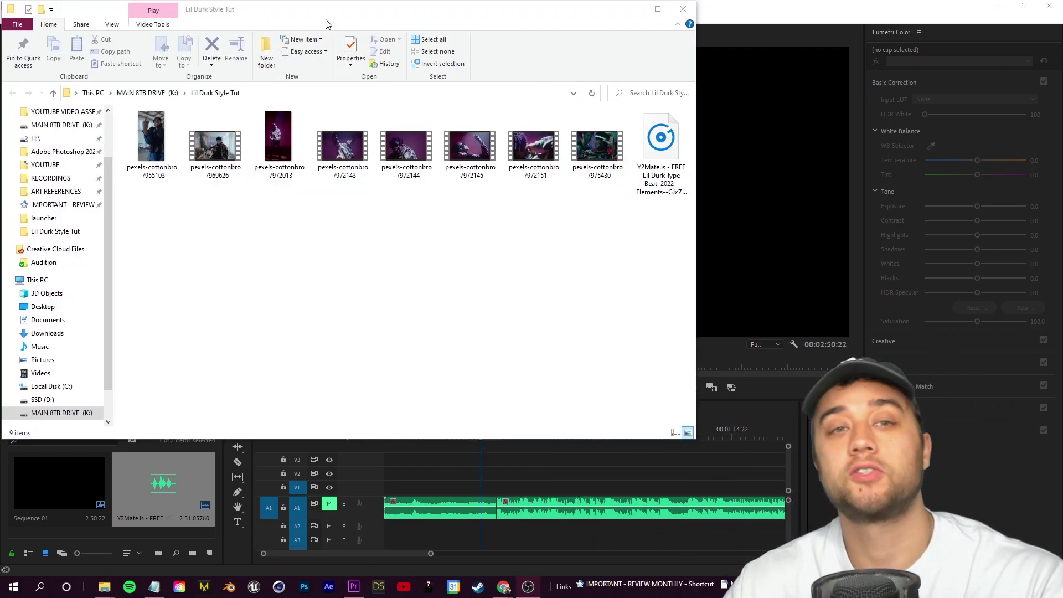
# Bring all eight pexels-cottonbro videos from the Lil Durk Style Tut folder into the editing project
pyautogui.click(152, 143)
pyautogui.keyDown('shift'); pyautogui.click(597, 144); pyautogui.keyUp('shift')
pyautogui.moveTo(215, 147); pyautogui.dragTo(509, 466)
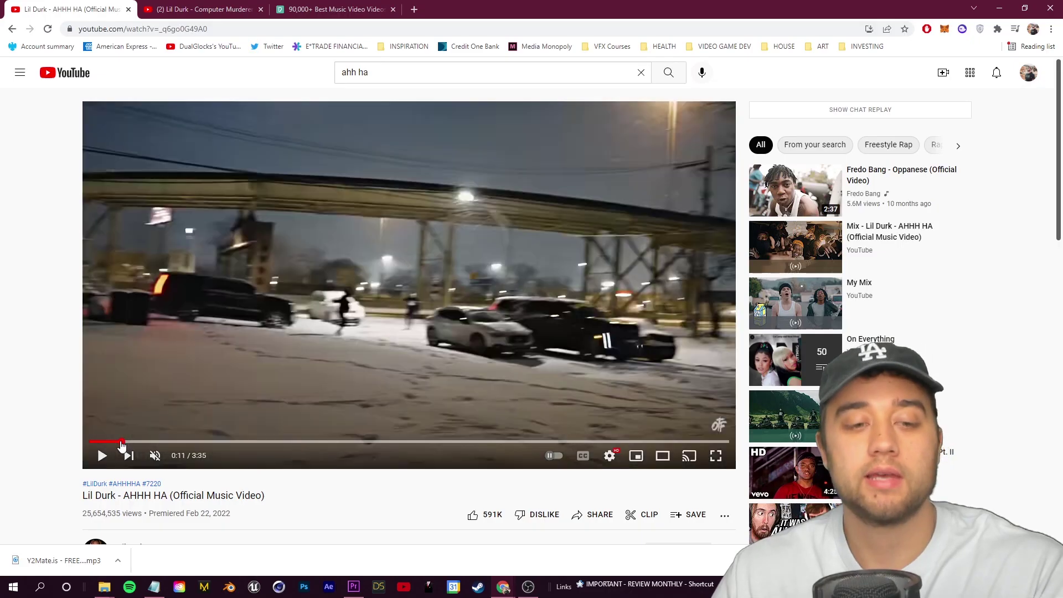
# Play the AHHH HA reference video from about 0:11 and examine its flash transition frame by frame in full screen
pyautogui.click(102, 456)
pyautogui.click(103, 461)
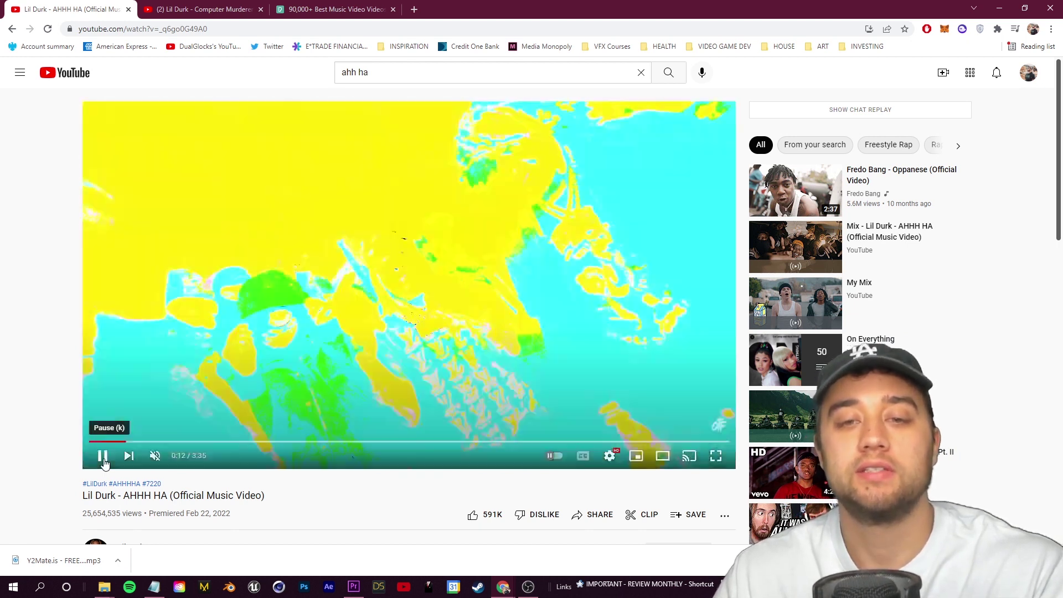
pyautogui.click(103, 460)
pyautogui.click(717, 458)
pyautogui.press(',')
pyautogui.press(',')
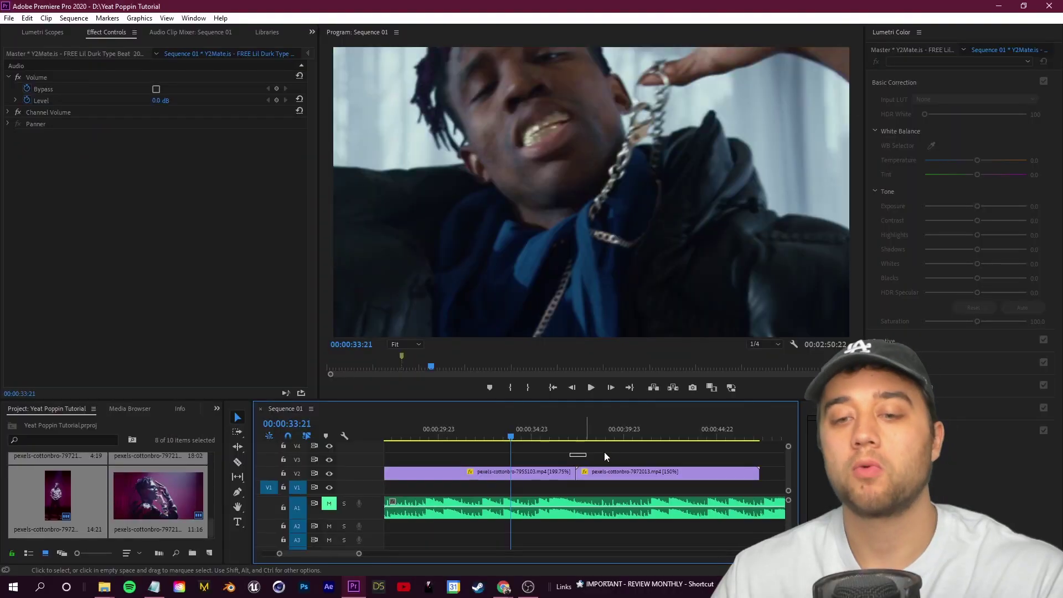
# Shorten the pexels-cottonbro-7955103 clip on track V2 and butt the pexels-cottonbro-7972013 clip against its end
pyautogui.hotkey('ctrl', 'k')
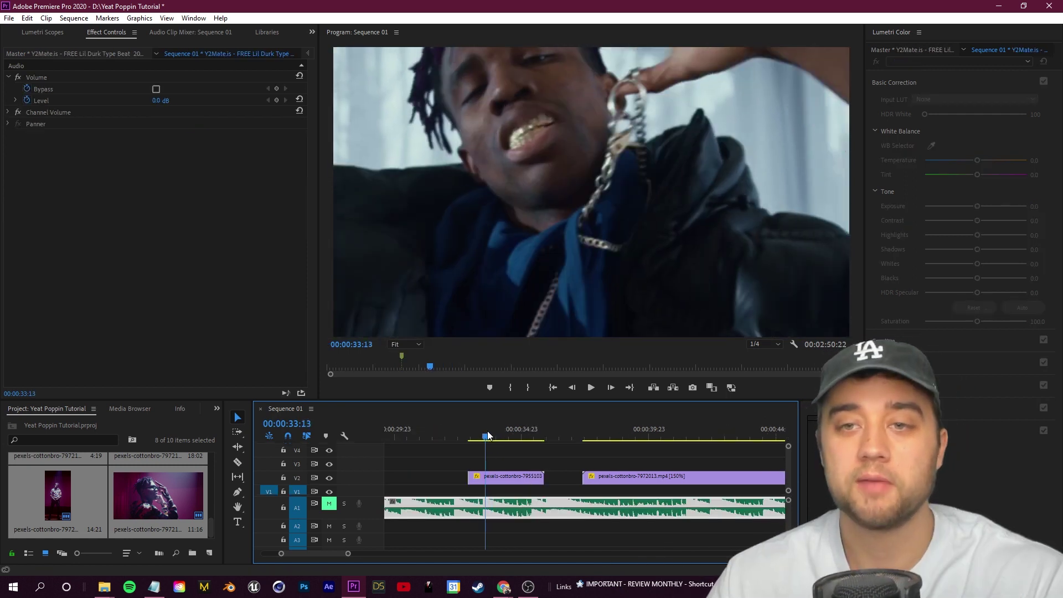
pyautogui.moveTo(488, 430); pyautogui.dragTo(492, 431)
pyautogui.moveTo(634, 479); pyautogui.dragTo(534, 474)
# Play and scrub across the cut between the two video clips to review the transition
pyautogui.moveTo(491, 438); pyautogui.dragTo(470, 437)
pyautogui.press('space')
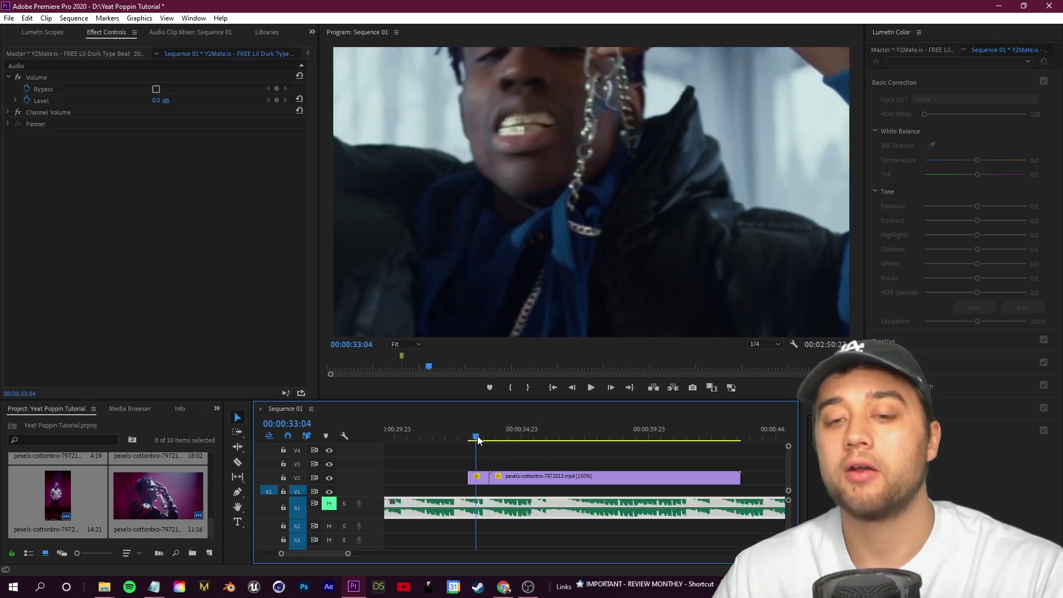
pyautogui.moveTo(475, 439); pyautogui.dragTo(488, 435)
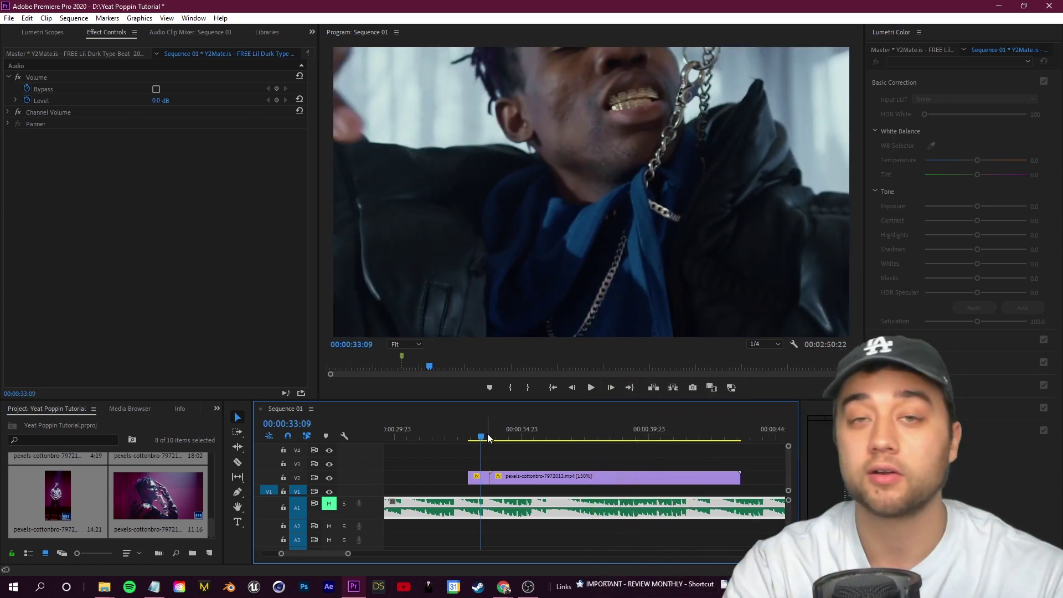
pyautogui.press('space')
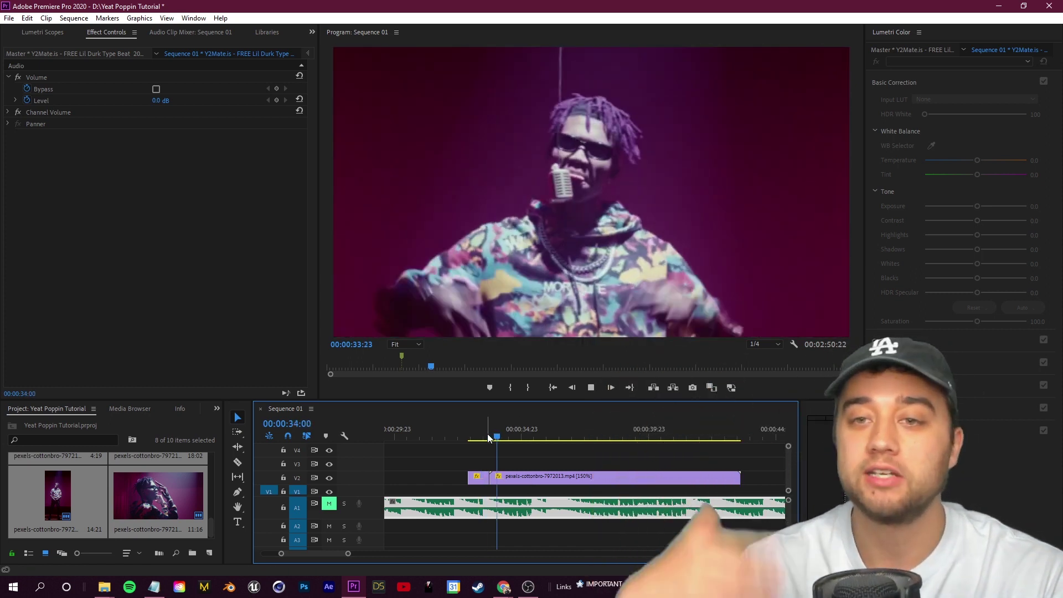
pyautogui.moveTo(490, 433); pyautogui.dragTo(476, 438)
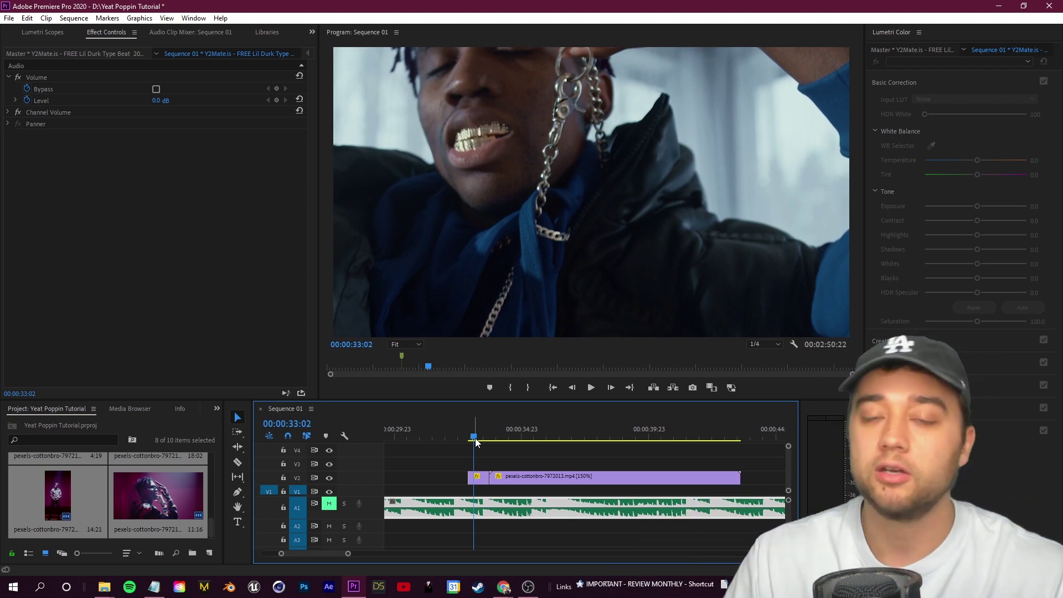
# Split the pexels-cottonbro-7955103 clip on track V2 at 00:00:33:06, a few frames before it ends
pyautogui.click(487, 450)
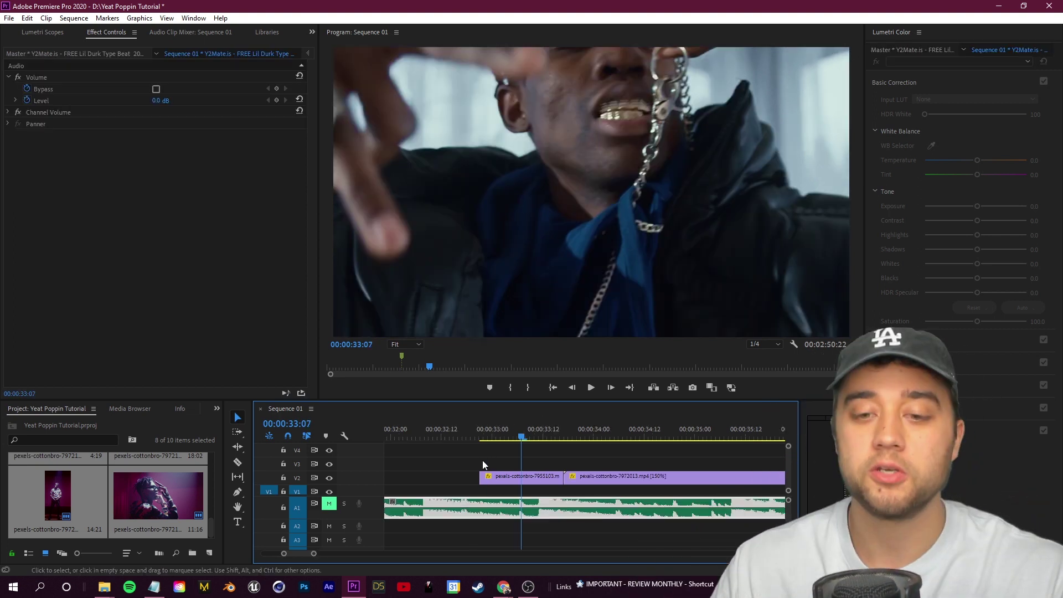
pyautogui.moveTo(478, 458); pyautogui.dragTo(583, 477)
pyautogui.click(577, 457)
pyautogui.press('=')
pyautogui.press('=')
pyautogui.click(570, 434)
pyautogui.click(618, 458)
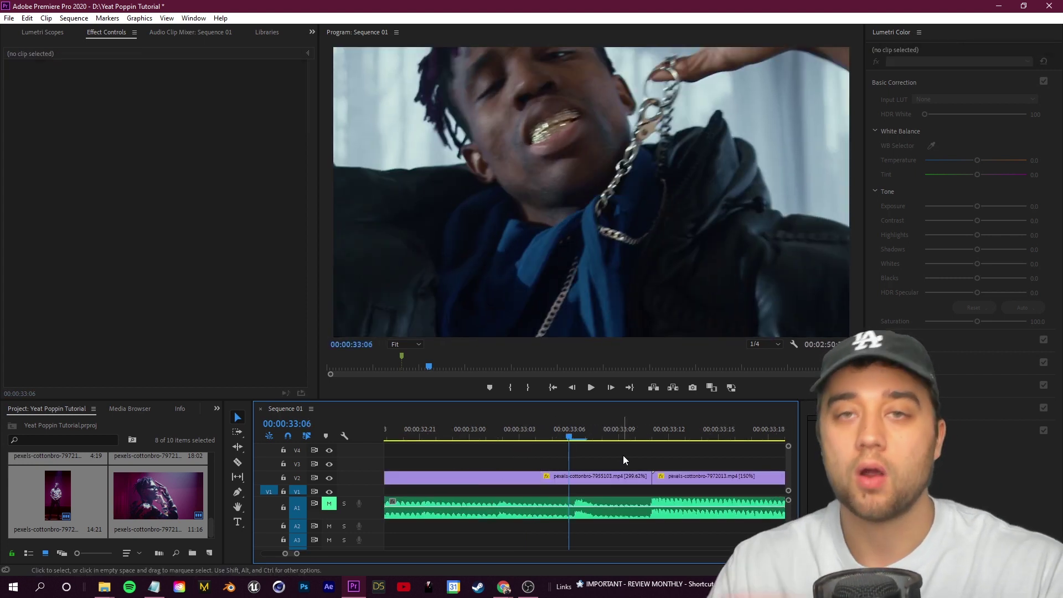
pyautogui.press('c')
pyautogui.click(573, 477)
pyautogui.press('v')
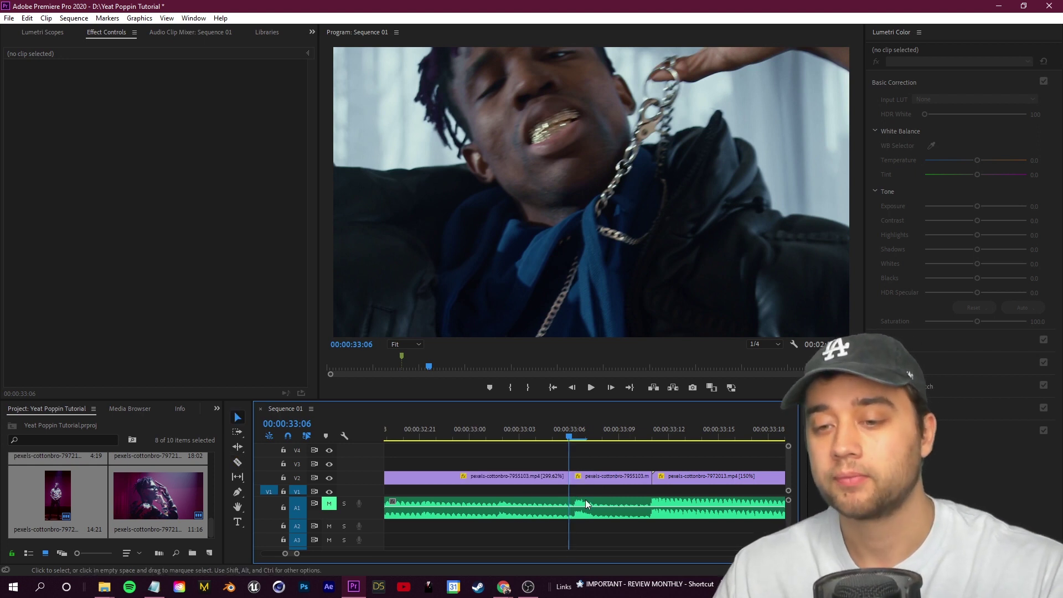
# Shift the start of the short end segment of pexels-cottonbro-7955103 to 00:00:33:07 and play back the cut
pyautogui.click(592, 480)
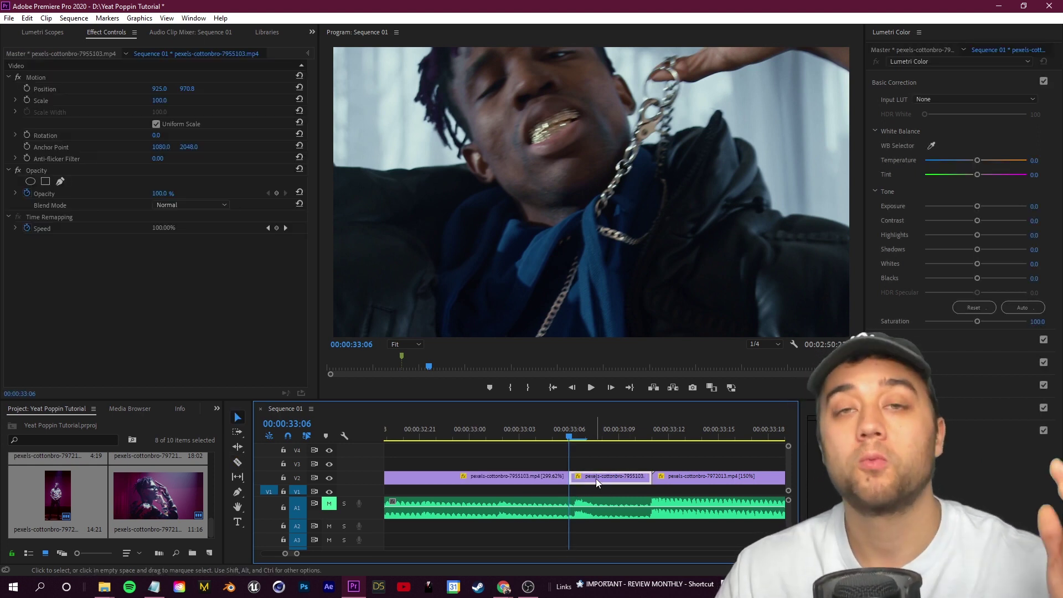
pyautogui.rightClick(596, 478)
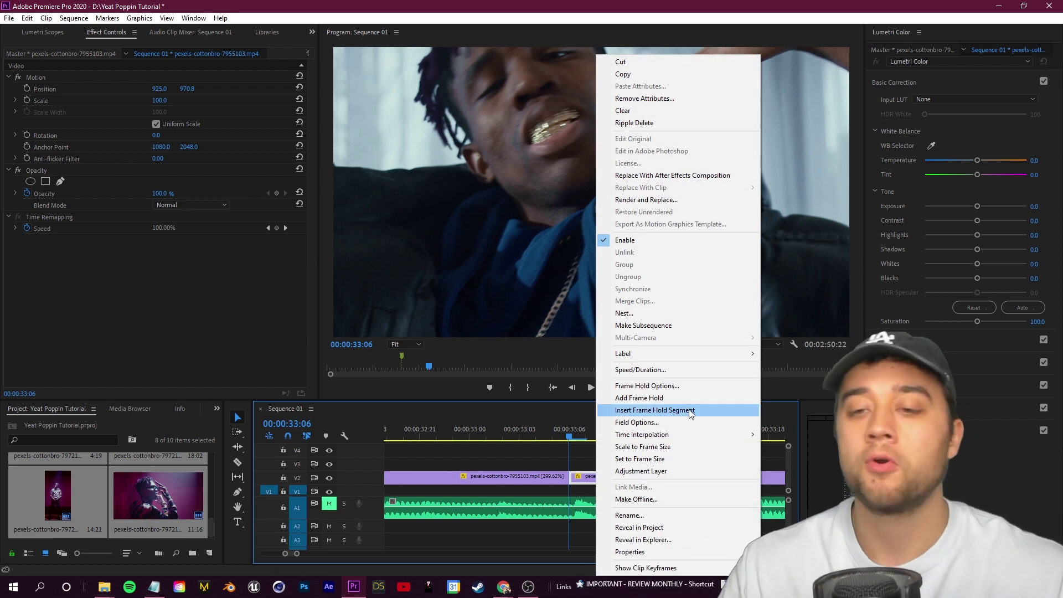
pyautogui.click(664, 477)
pyautogui.moveTo(663, 477); pyautogui.dragTo(680, 477)
pyautogui.moveTo(625, 491)
pyautogui.mouseDown()
pyautogui.moveTo(556, 479)
pyautogui.moveTo(628, 478)
pyautogui.mouseUp()
pyautogui.click(538, 437)
pyautogui.press('space')
pyautogui.press('space')
pyautogui.moveTo(673, 437); pyautogui.dragTo(587, 440)
# Search the effects for "echo" and apply the Echo effect to the short end segment of pexels-cottonbro-7955103
pyautogui.hotkey('shift', '7')
pyautogui.click(65, 423)
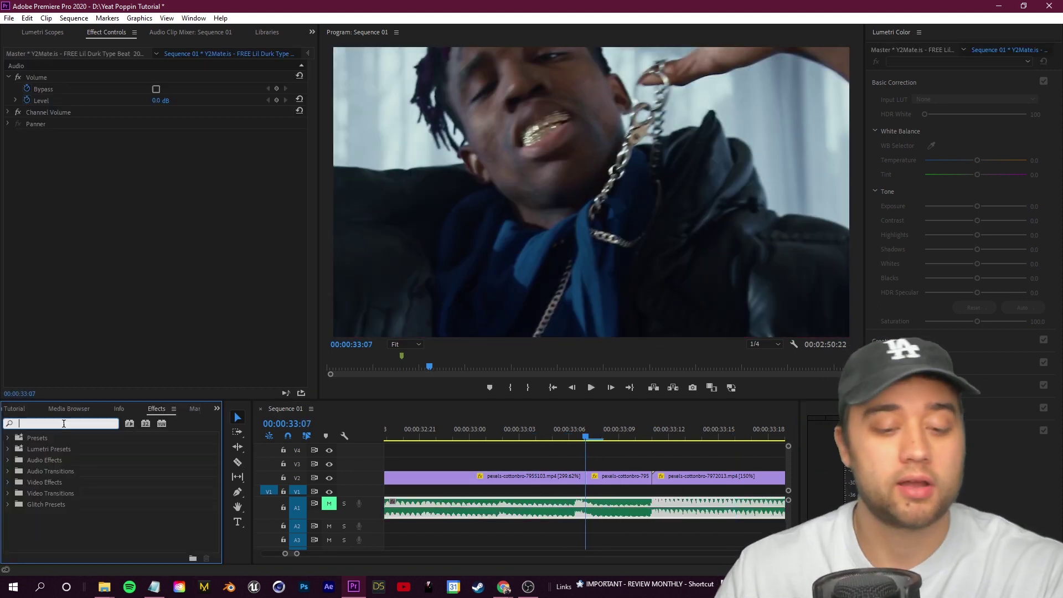
pyautogui.write('echo')
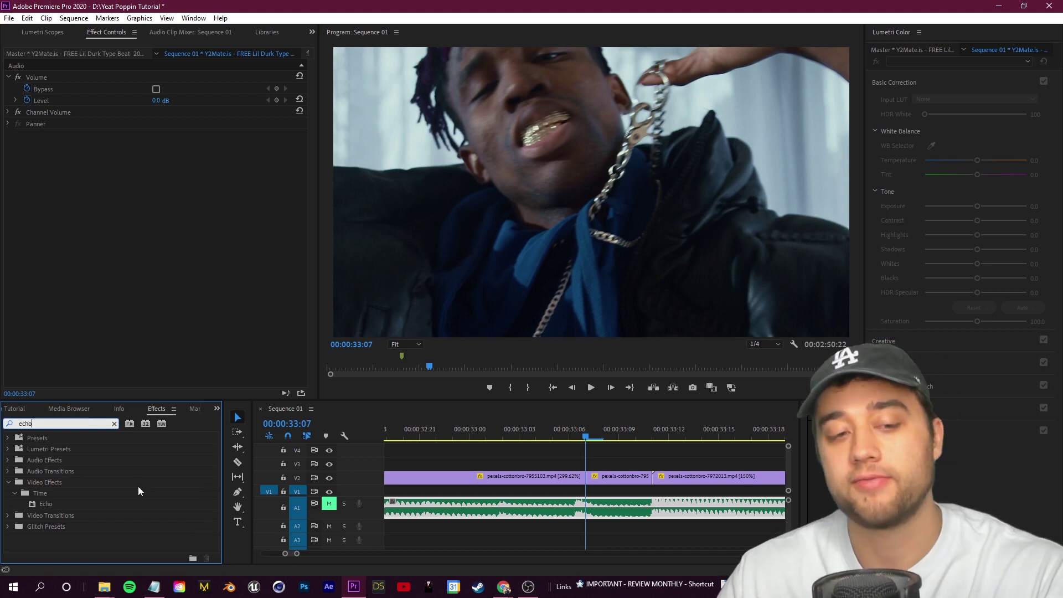
pyautogui.click(189, 19)
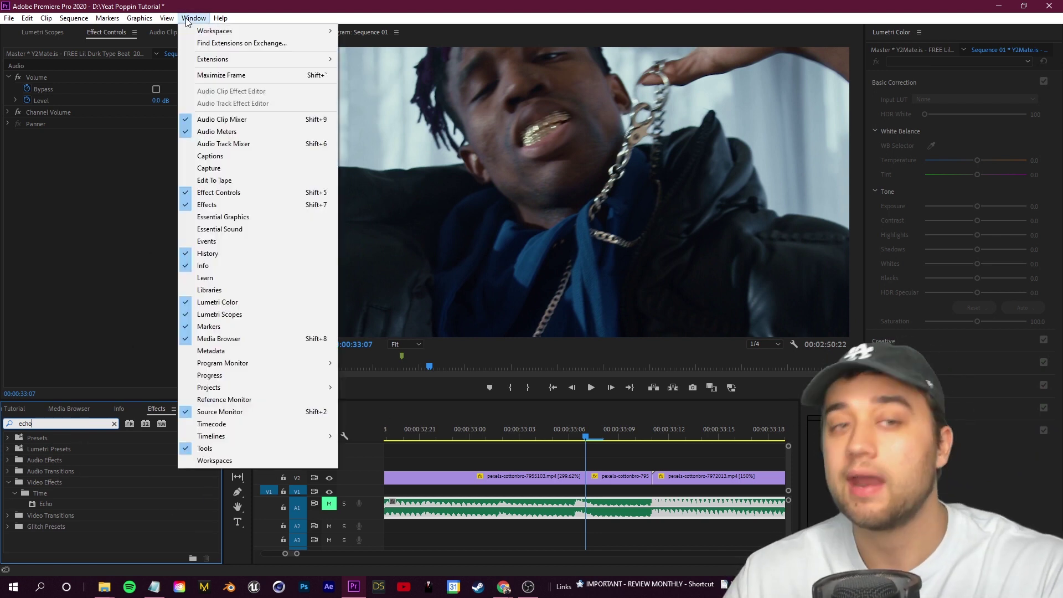
pyautogui.moveTo(231, 34)
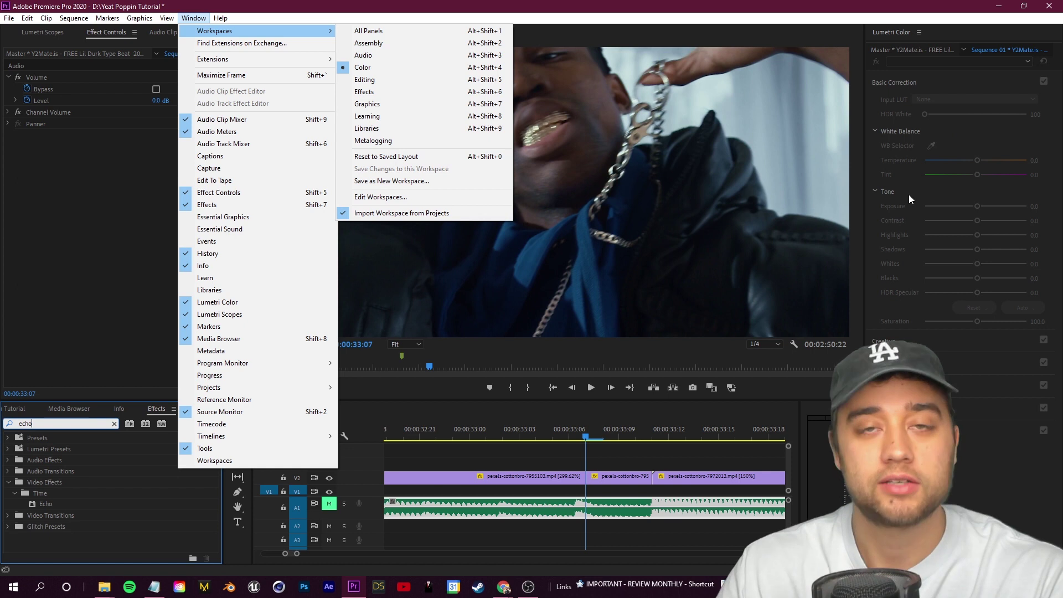
pyautogui.click(627, 5)
pyautogui.moveTo(48, 504); pyautogui.dragTo(618, 477)
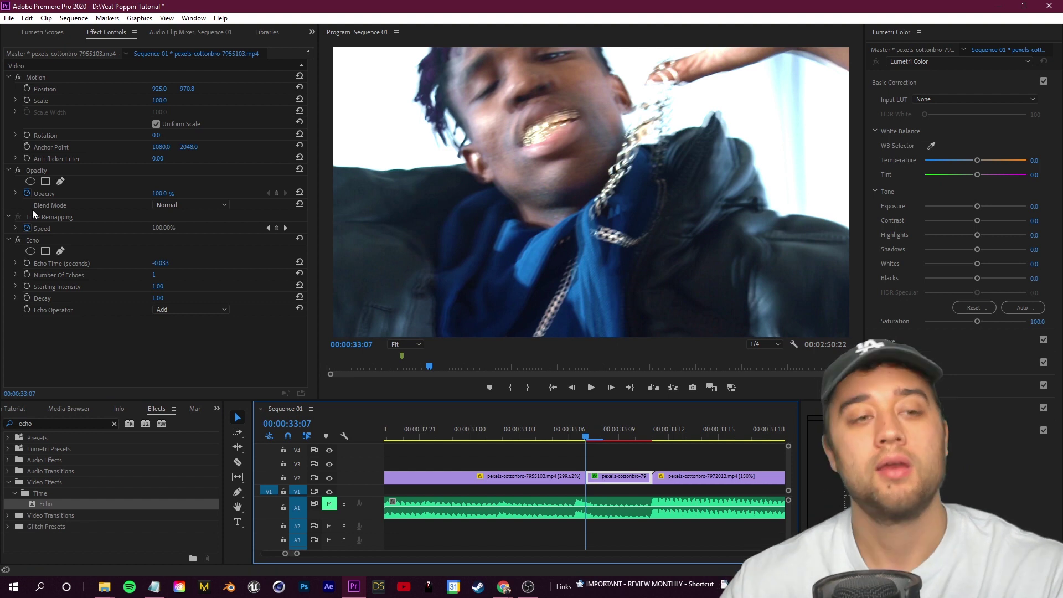
# Set the segment's Echo Operator to Screen and its echo Decay to 2.50
pyautogui.click(173, 309)
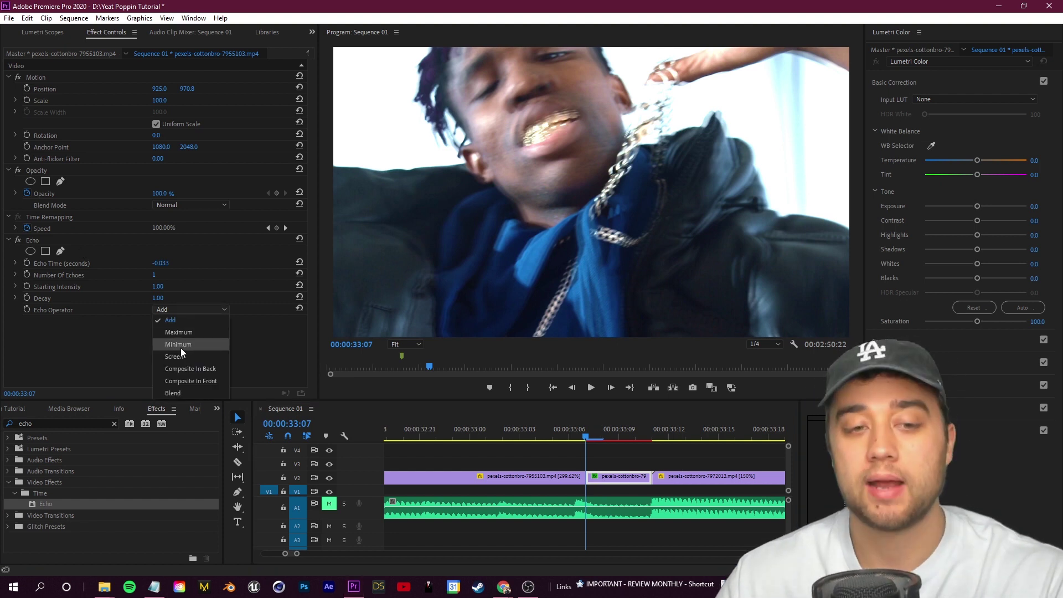
pyautogui.click(180, 348)
pyautogui.click(188, 309)
pyautogui.click(192, 355)
pyautogui.moveTo(157, 298); pyautogui.dragTo(145, 301)
pyautogui.click(197, 306)
pyautogui.click(193, 330)
pyautogui.hotkey('ctrl', 'z')
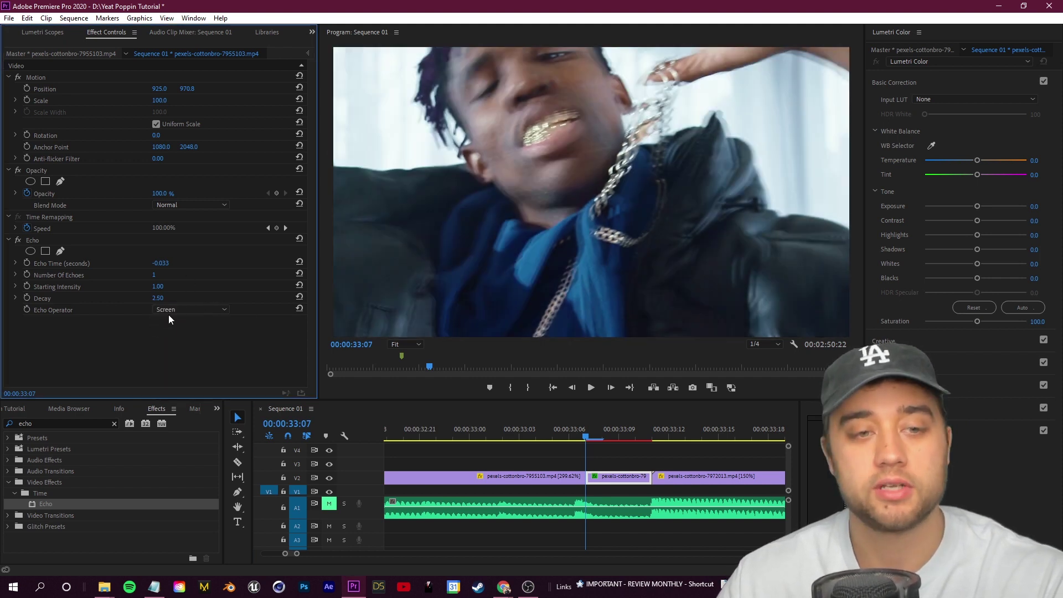
# Raise the Number of Echoes in the segment's Echo effect
pyautogui.click(14, 276)
pyautogui.moveTo(48, 295); pyautogui.dragTo(160, 295)
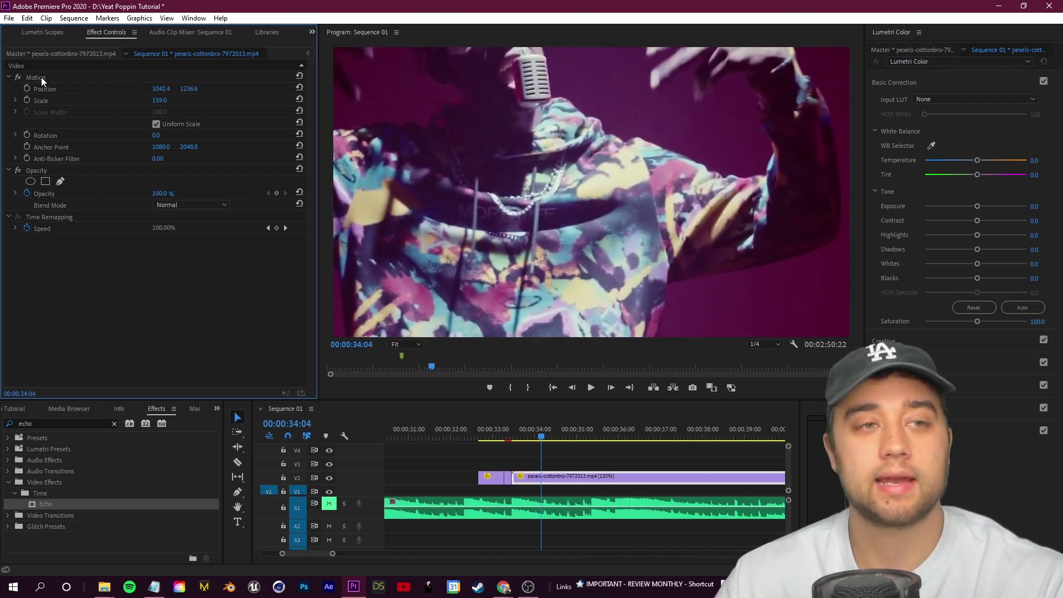
# Reposition the pexels-cottonbro-7972013 image down and to the right so the performer's face is in frame, and play the transition
pyautogui.click(45, 79)
pyautogui.moveTo(520, 144); pyautogui.dragTo(588, 221)
pyautogui.moveTo(535, 438); pyautogui.dragTo(492, 446)
pyautogui.press('space')
pyautogui.press('space')
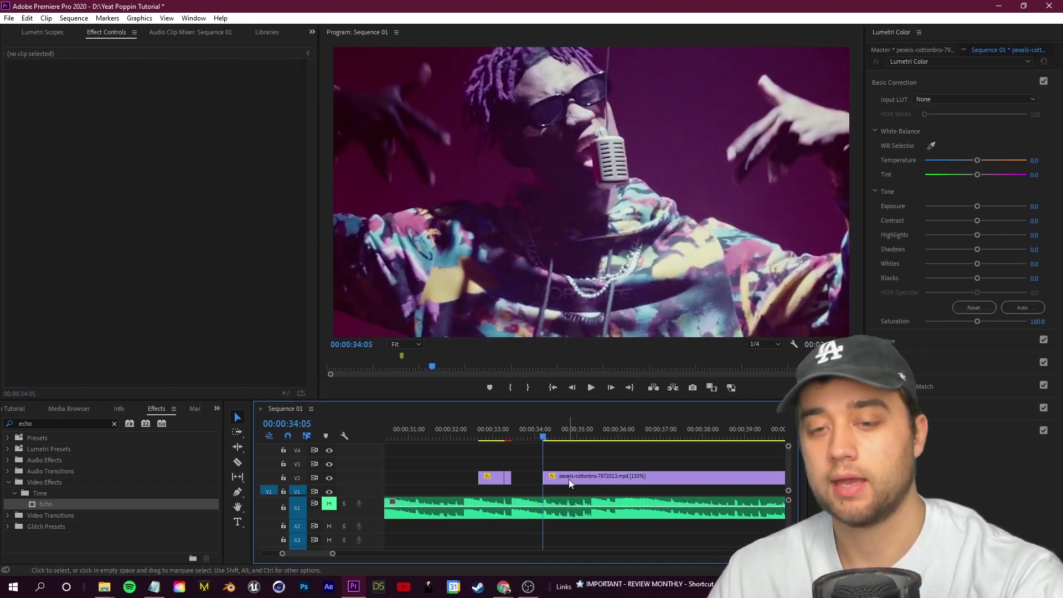
# Move the pexels-cottonbro-7972013 clip back against the echo segment to close the gap, and play back the transition
pyautogui.moveTo(569, 479); pyautogui.dragTo(538, 479)
pyautogui.moveTo(535, 438); pyautogui.dragTo(527, 440)
pyautogui.moveTo(548, 457)
pyautogui.mouseDown()
pyautogui.moveTo(578, 454)
pyautogui.moveTo(495, 438)
pyautogui.mouseUp()
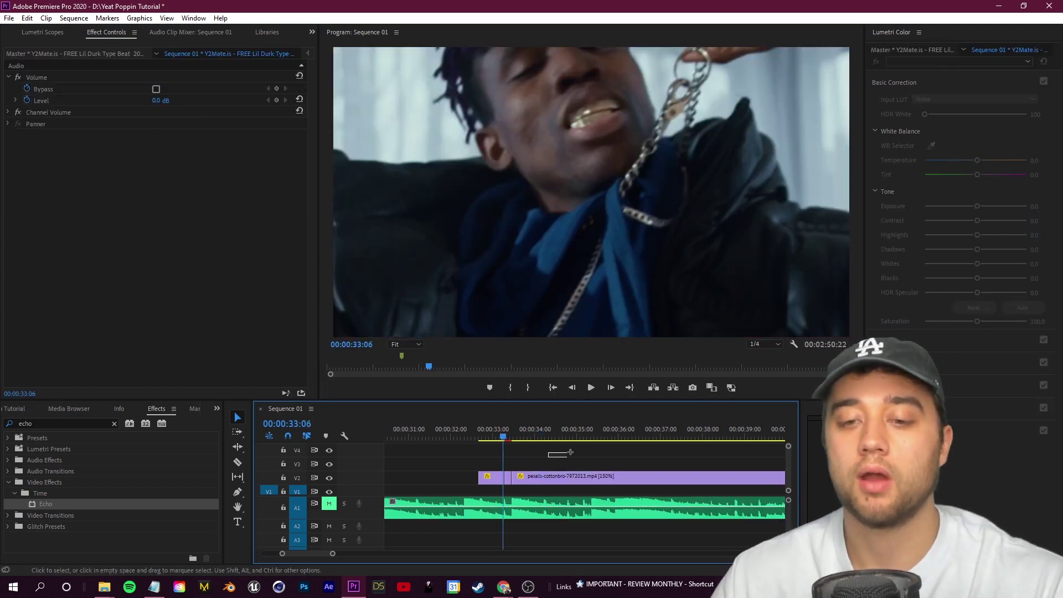
pyautogui.press('space')
pyautogui.click(556, 454)
pyautogui.scroll(2, 506, 450)
pyautogui.press('space')
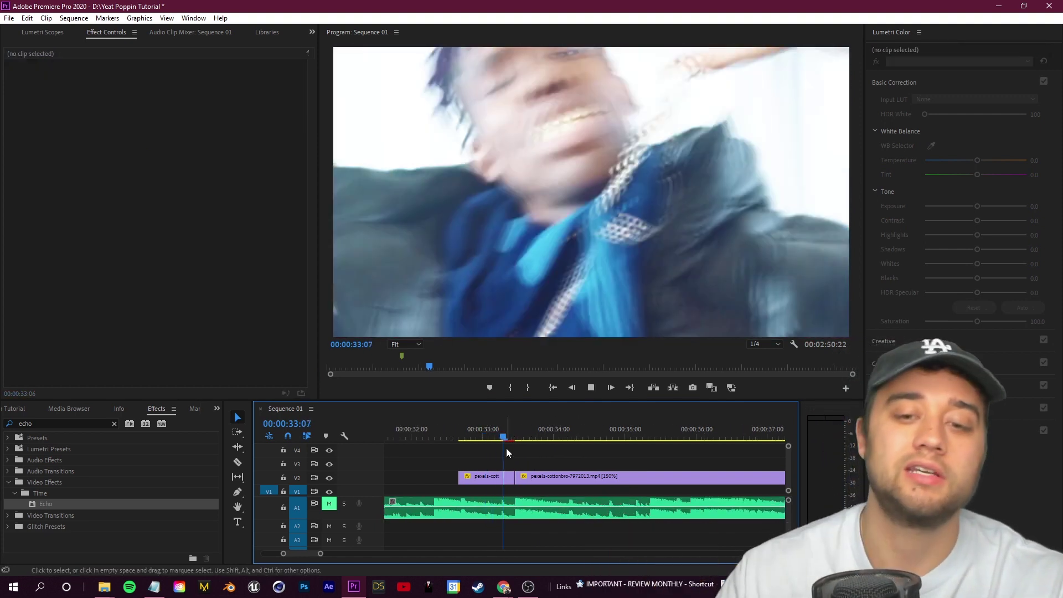
# Replay the echo transition into the pexels-cottonbro-7972013 clip and scrub around the cut to judge its timing
pyautogui.click(519, 440)
pyautogui.moveTo(519, 440); pyautogui.dragTo(489, 442)
pyautogui.press('space')
pyautogui.scroll(1, 495, 445)
pyautogui.press('space')
pyautogui.press('space')
pyautogui.moveTo(584, 436); pyautogui.dragTo(567, 434)
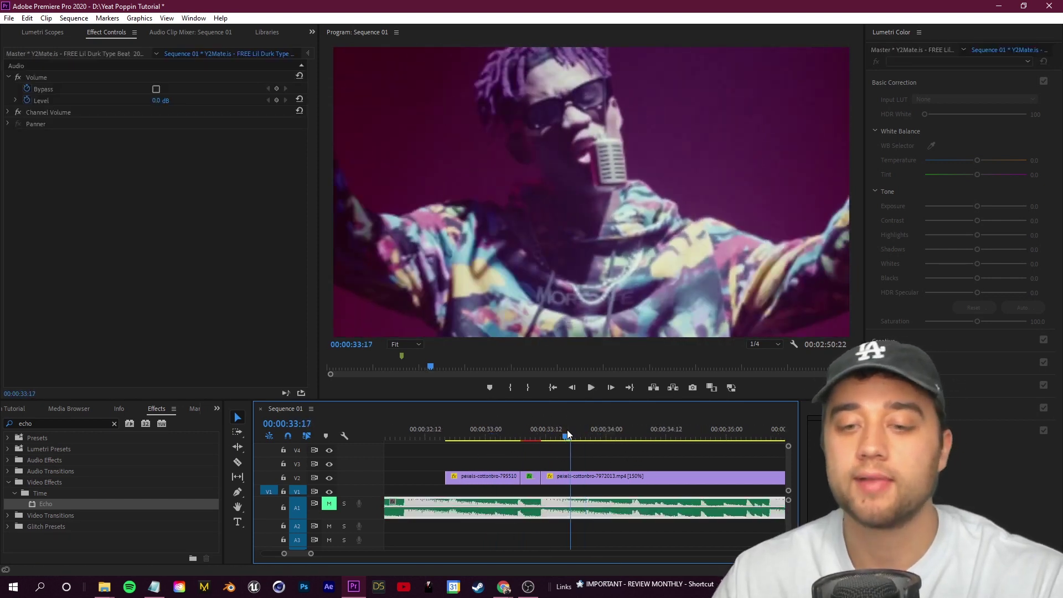
# Split off a short segment, about four frames, of the pexels-cottonbro-7955103 clip directly before the echo segment
pyautogui.click(525, 440)
pyautogui.click(531, 477)
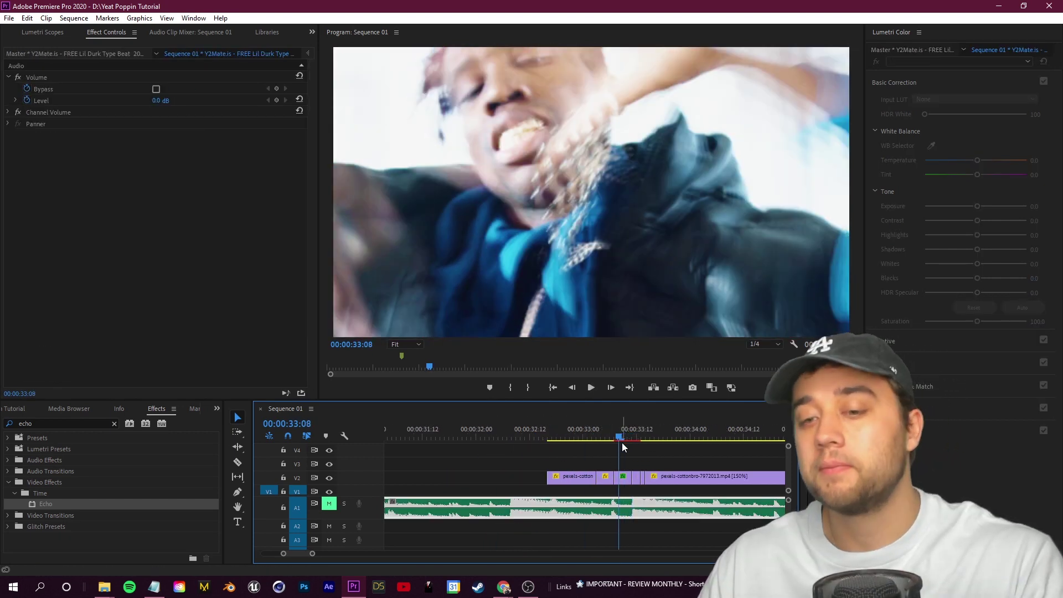
pyautogui.press('=')
pyautogui.press('=')
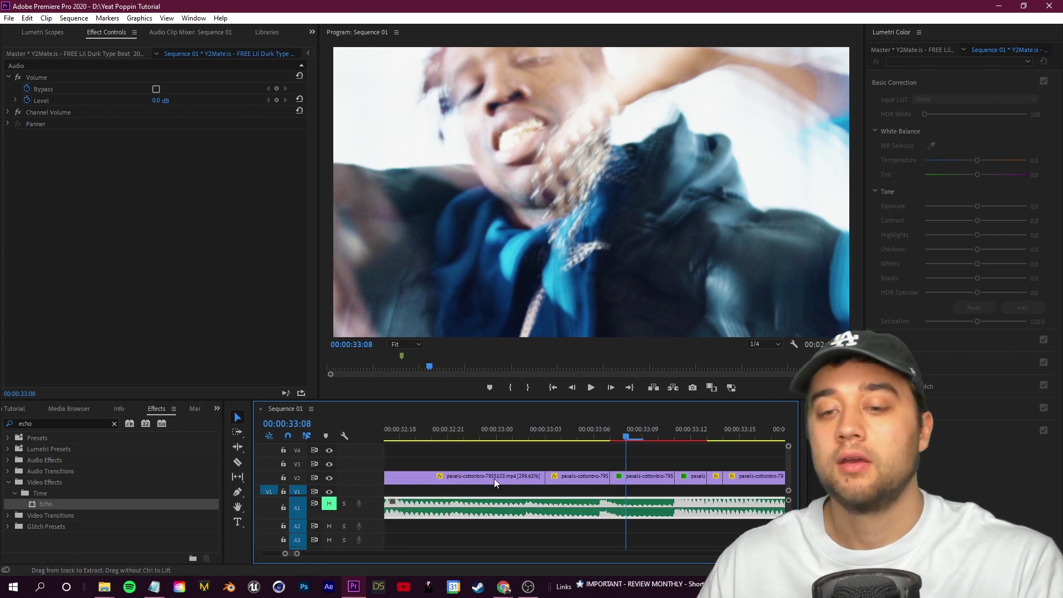
pyautogui.press('c')
pyautogui.press('v')
# Copy the echo segment and open Paste Attributes on the short segment before it to give it the same effects
pyautogui.rightClick(646, 477)
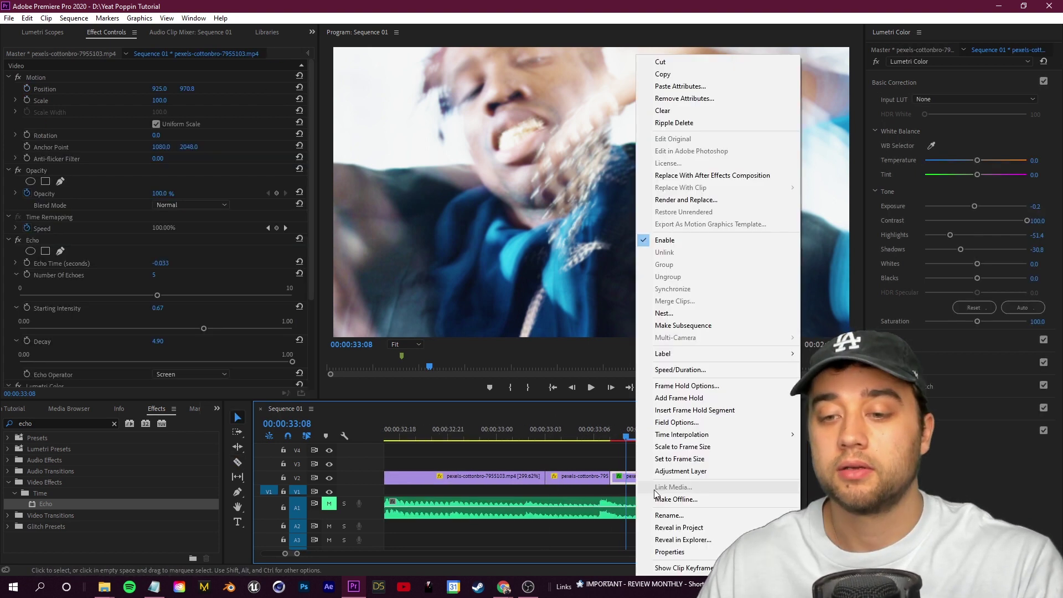
pyautogui.click(673, 72)
pyautogui.rightClick(575, 486)
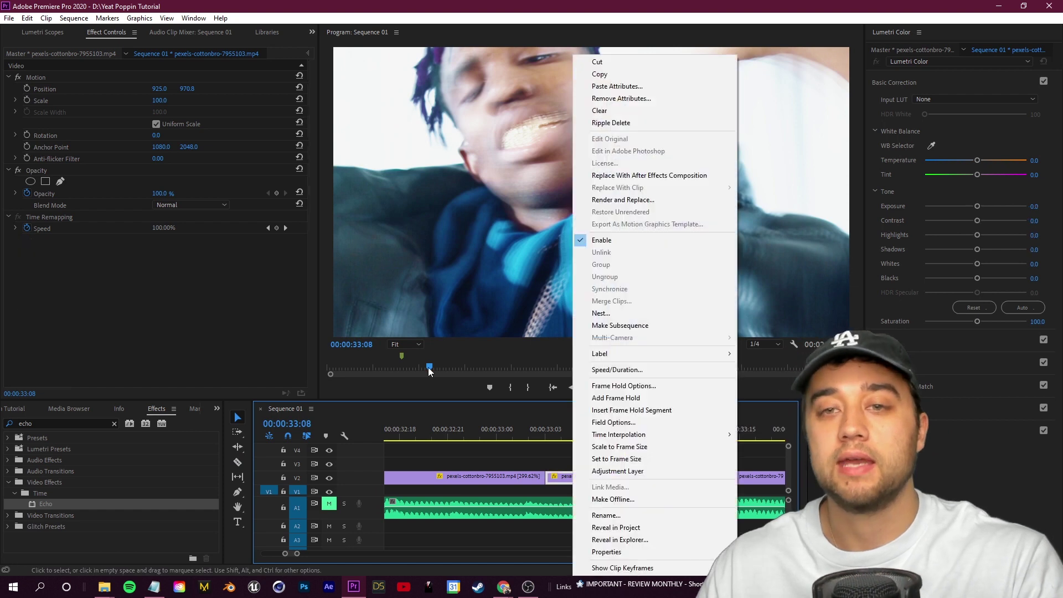
pyautogui.click(598, 88)
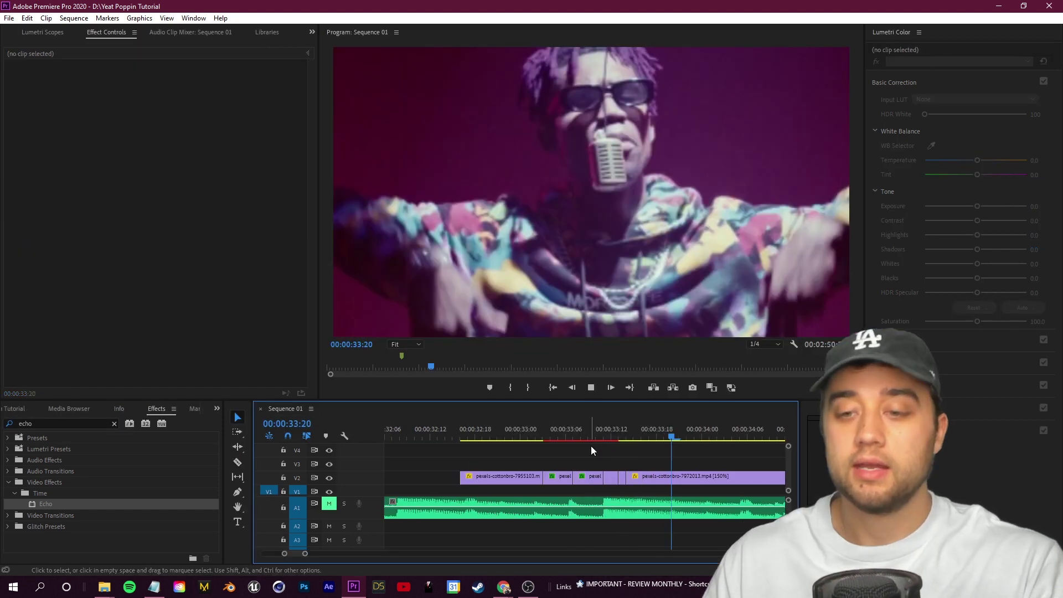
# Play the extended echo transition and step back frame by frame to before the first echo segment
pyautogui.press('space')
pyautogui.press('Left')
pyautogui.press('Left')
pyautogui.press('Left')
pyautogui.press('Left')
pyautogui.press('Left')
pyautogui.press('Left')
pyautogui.press('Left')
pyautogui.press('Left')
pyautogui.press('Left')
pyautogui.press('Left')
pyautogui.press('Left')
pyautogui.press('Left')
pyautogui.press('Left')
pyautogui.press('Left')
pyautogui.press('Left')
pyautogui.press('Left')
pyautogui.press('Left')
pyautogui.press('Left')
pyautogui.press('Left')
pyautogui.press('Left')
# Apply the default transition, Cross Dissolve, at the cut where the first echo segment begins
pyautogui.click(557, 450)
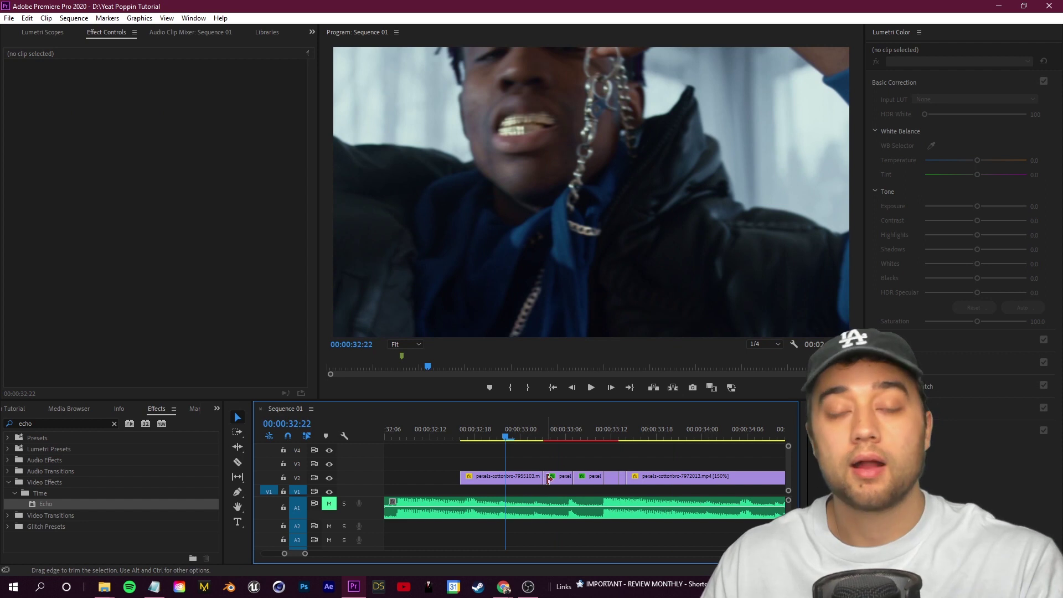
pyautogui.moveTo(514, 433)
pyautogui.mouseDown()
pyautogui.moveTo(552, 437)
pyautogui.moveTo(530, 440)
pyautogui.mouseUp()
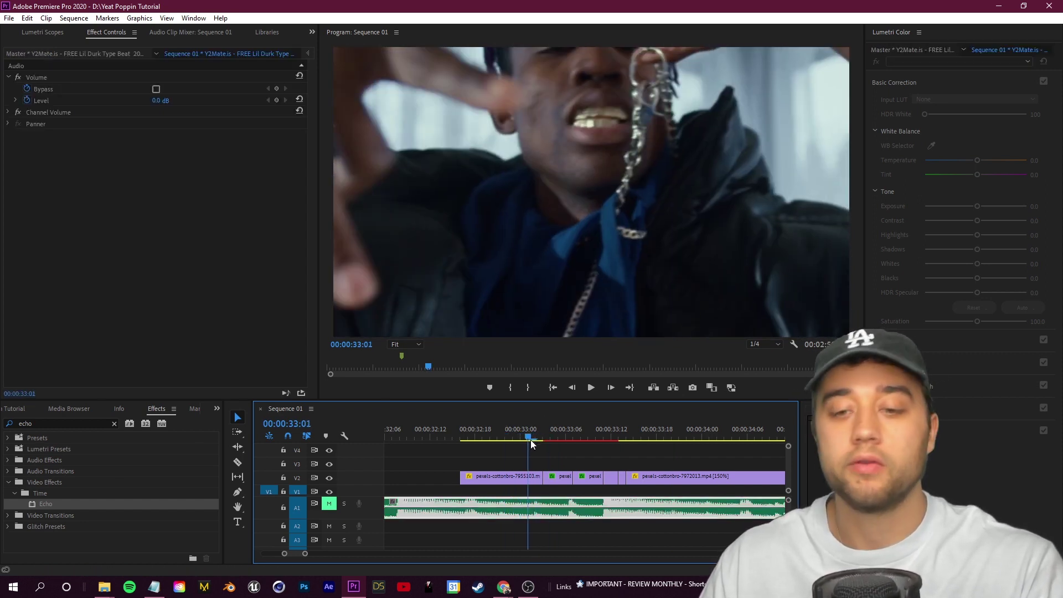
pyautogui.rightClick(539, 476)
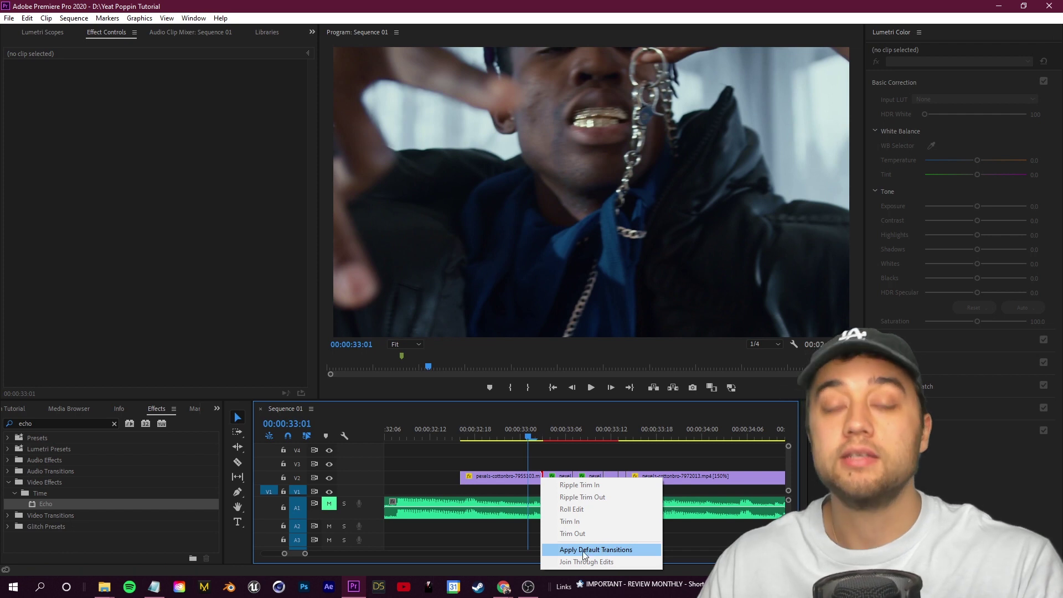
pyautogui.click(583, 549)
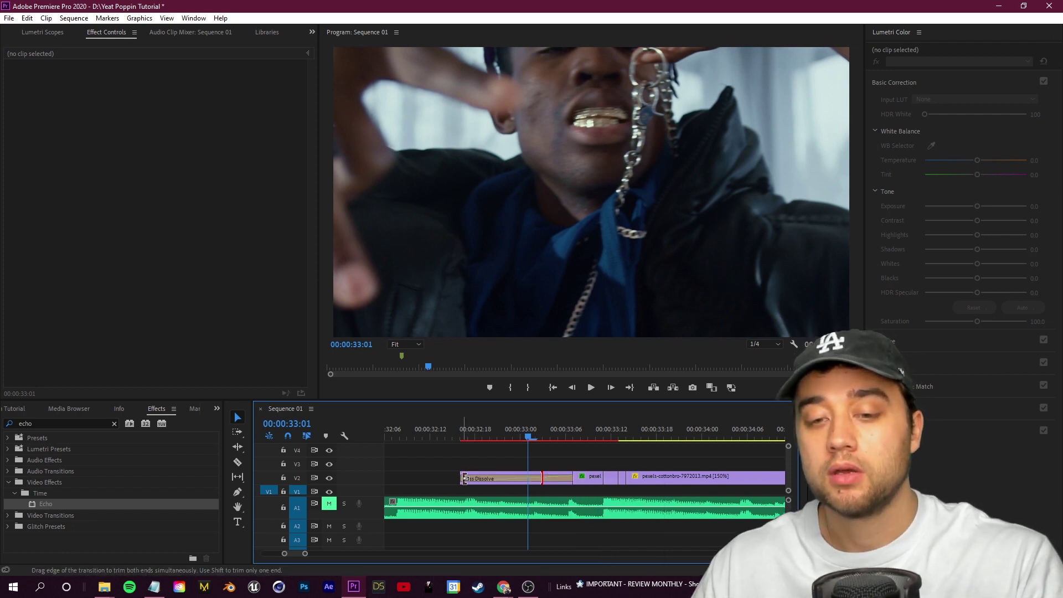
# Shorten the Cross Dissolve to 7 frames and play back from the start of the clip
pyautogui.moveTo(464, 479); pyautogui.dragTo(495, 478)
pyautogui.moveTo(516, 432); pyautogui.dragTo(459, 456)
pyautogui.press('space')
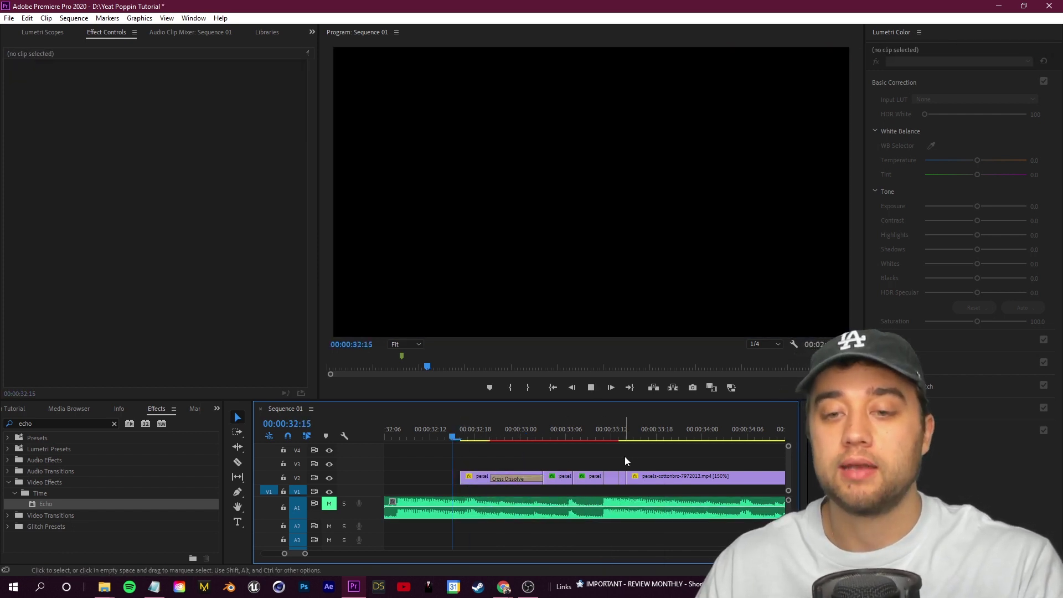
pyautogui.click(460, 437)
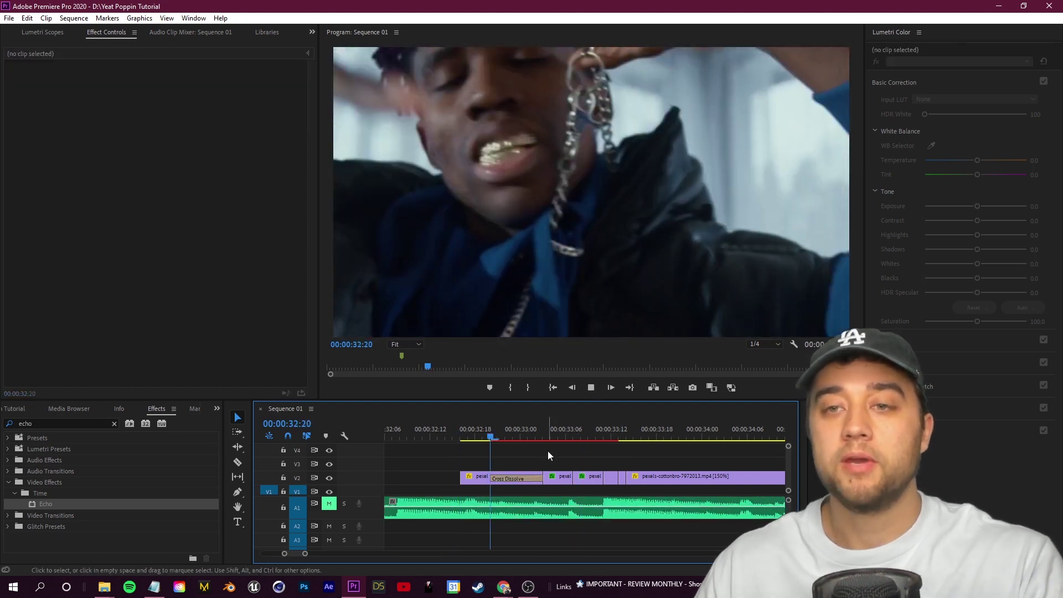
pyautogui.moveTo(498, 437)
pyautogui.mouseDown()
pyautogui.moveTo(480, 447)
pyautogui.moveTo(520, 443)
pyautogui.moveTo(505, 443)
pyautogui.mouseUp()
# Set the Cross Dissolve's alignment to Center at Cut, shorten the dissolve further, and review the transition
pyautogui.click(523, 483)
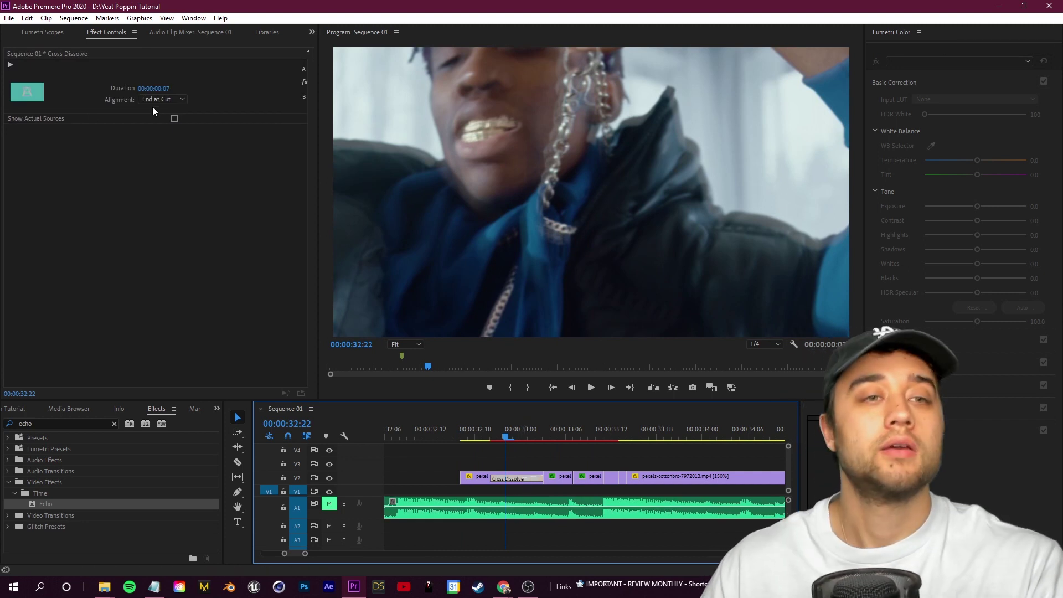
pyautogui.click(160, 99)
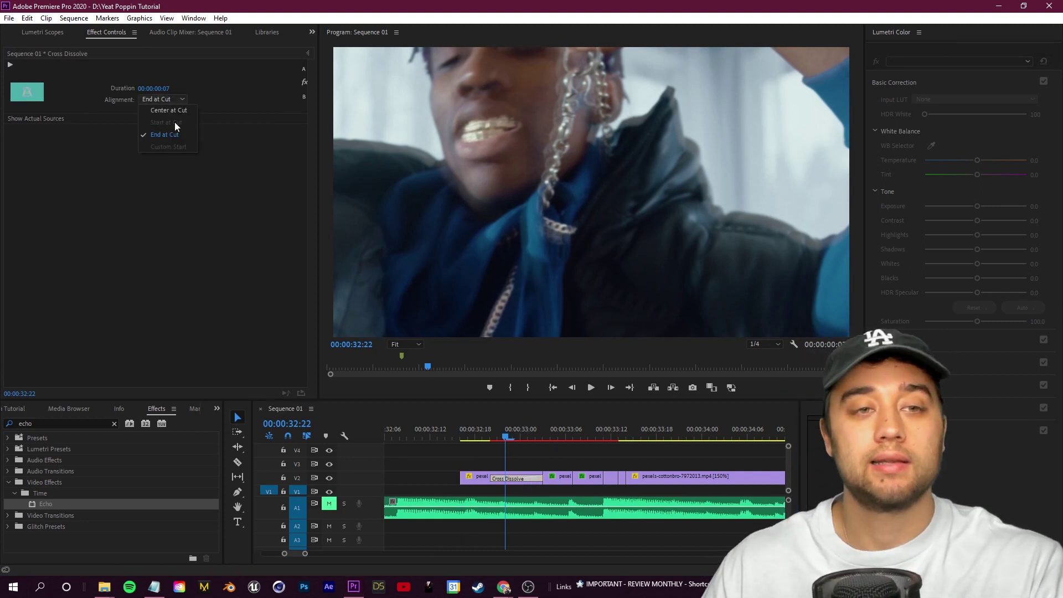
pyautogui.click(177, 110)
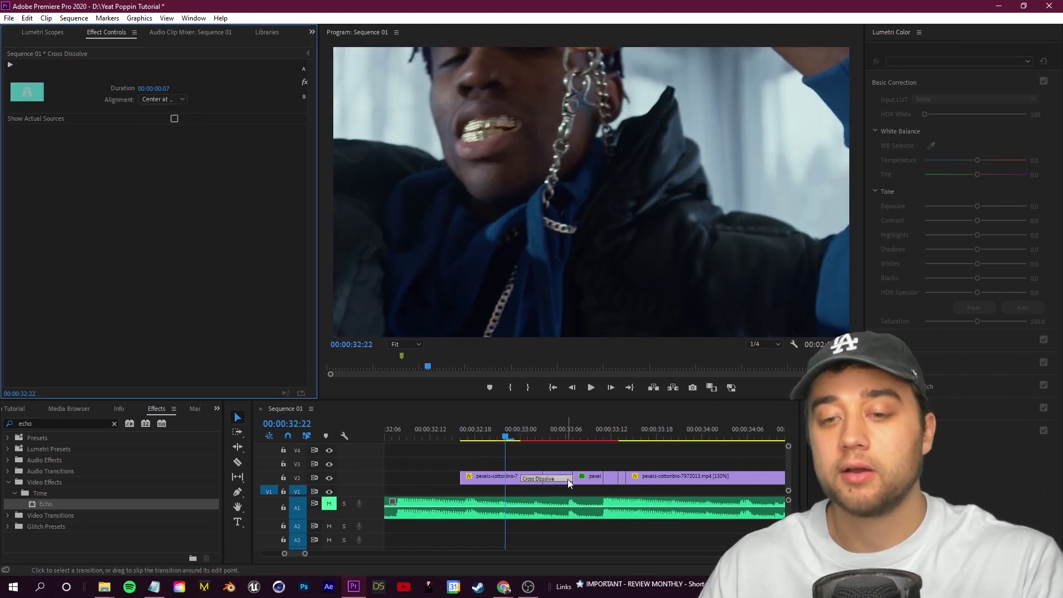
pyautogui.moveTo(569, 483); pyautogui.dragTo(554, 484)
pyautogui.press('space')
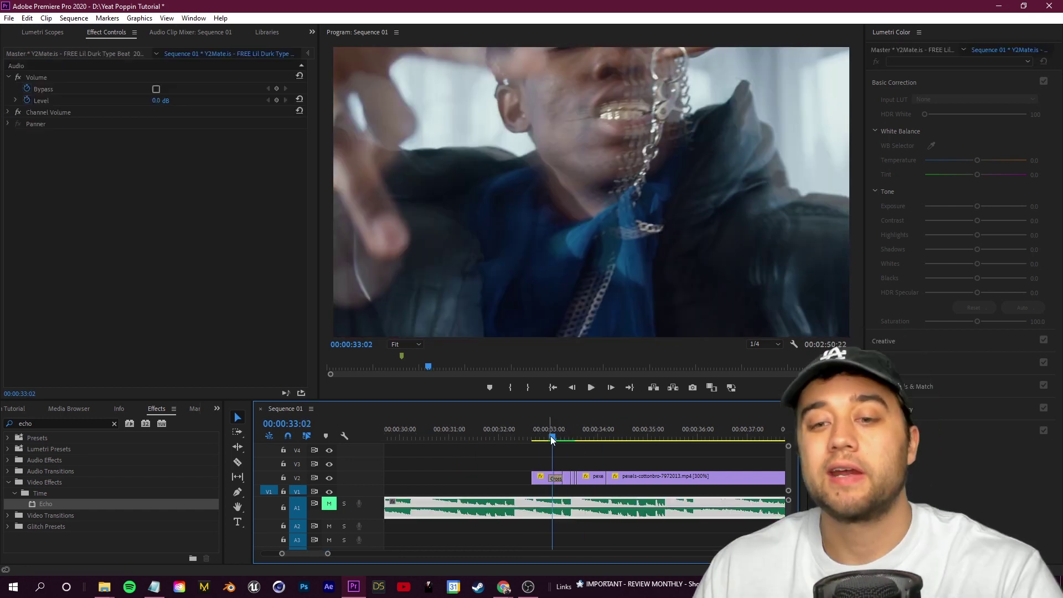
pyautogui.moveTo(552, 439); pyautogui.dragTo(575, 439)
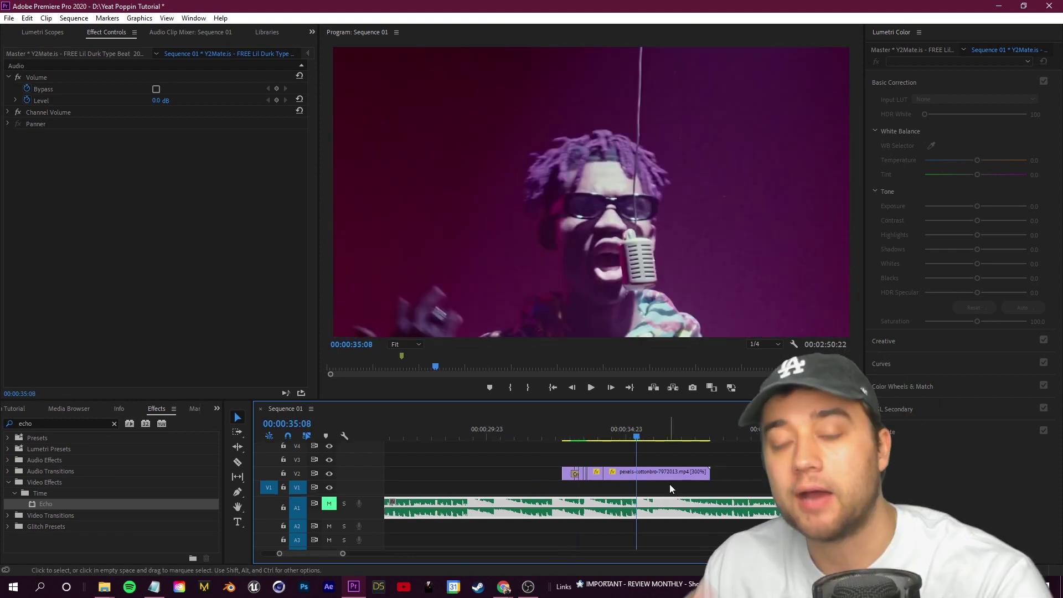
# Split the 300% pexels-cottonbro-7972013 clip at 00:00:35:08 and delete everything after the cut
pyautogui.click(674, 474)
pyautogui.hotkey('ctrl', 'k')
pyautogui.click(669, 476)
pyautogui.press('Delete')
pyautogui.press('=')
pyautogui.press('=')
pyautogui.press('=')
pyautogui.press('=')
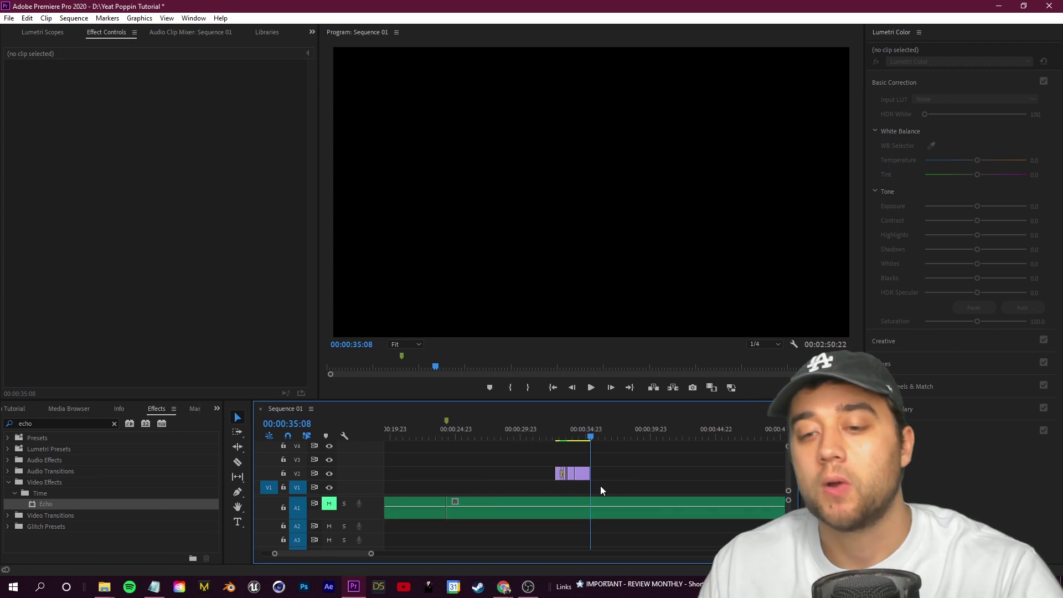
pyautogui.press('-')
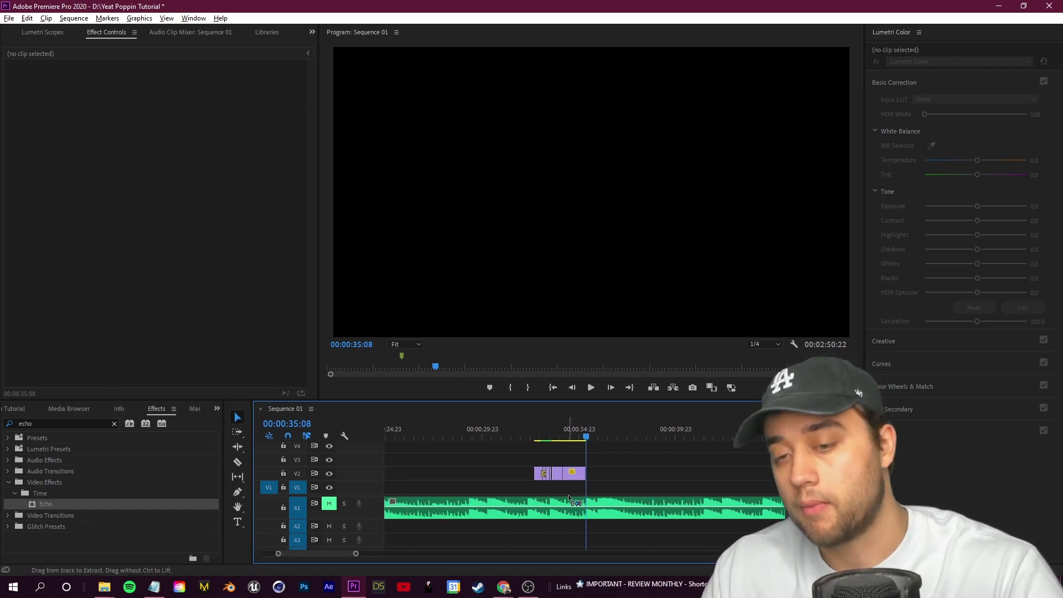
pyautogui.hotkey('ctrl', 'z')
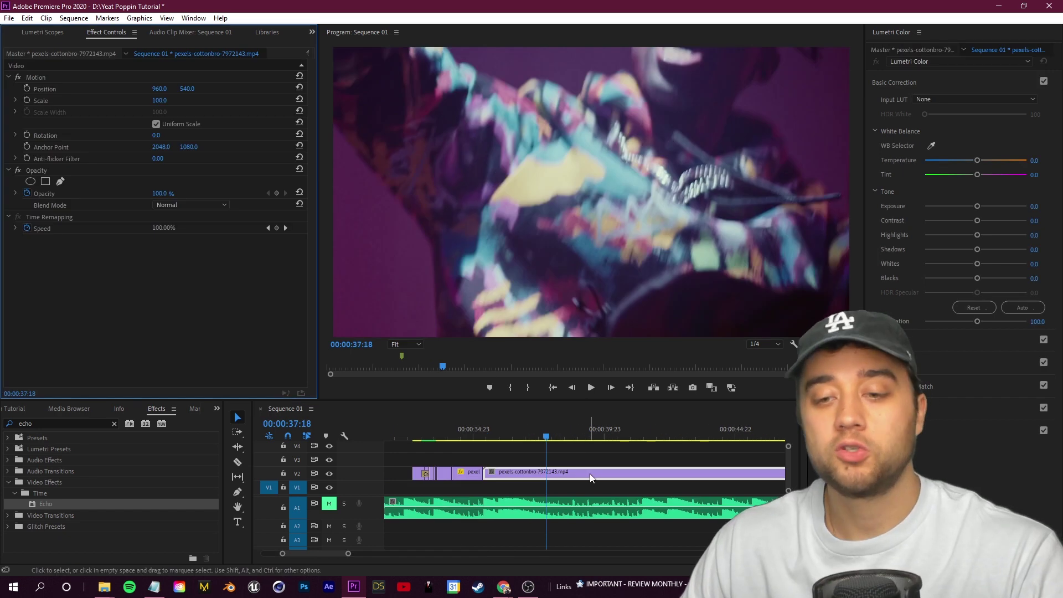
# Set the pexels-cottonbro-7972143 clip's Scale to 50 and play it to find a usable start point
pyautogui.moveTo(159, 101); pyautogui.dragTo(124, 108)
pyautogui.moveTo(546, 437); pyautogui.dragTo(523, 439)
pyautogui.press('space')
pyautogui.press('space')
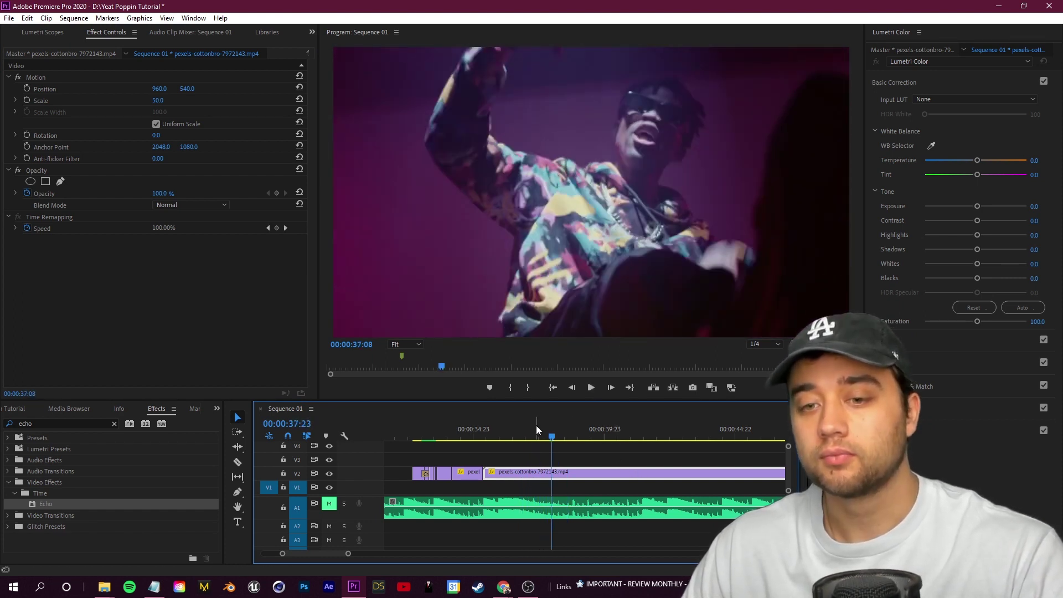
# Split the pexels-cottonbro-7972143 clip at 00:00:36:14 and delete the part before the cut
pyautogui.click(517, 437)
pyautogui.hotkey('ctrl', 'k')
pyautogui.press('Delete')
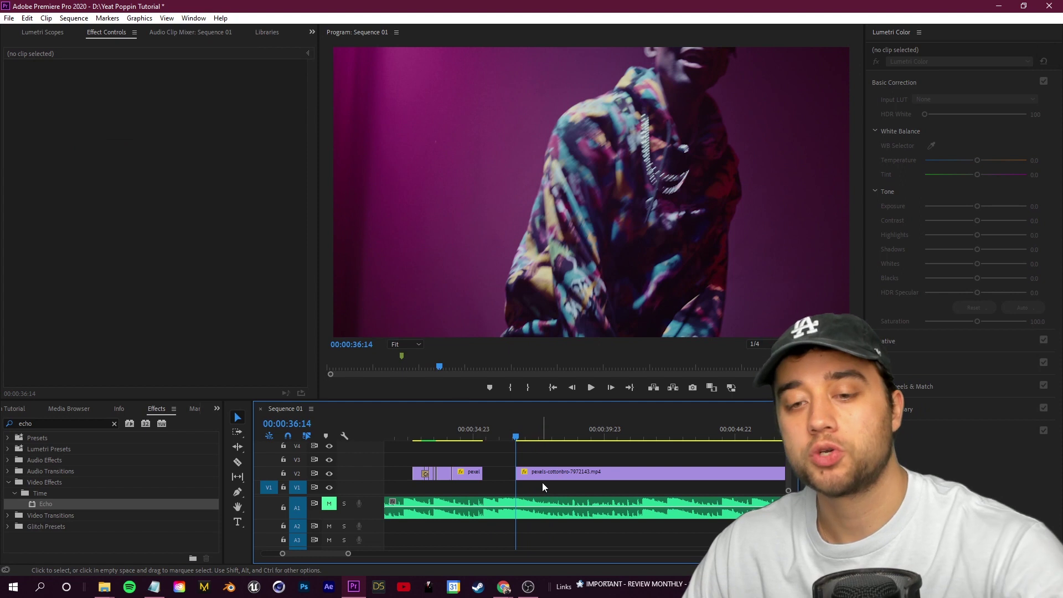
# Set the speed of the remaining pexels-cottonbro-7972143 clip to 250%
pyautogui.rightClick(543, 481)
pyautogui.click(633, 370)
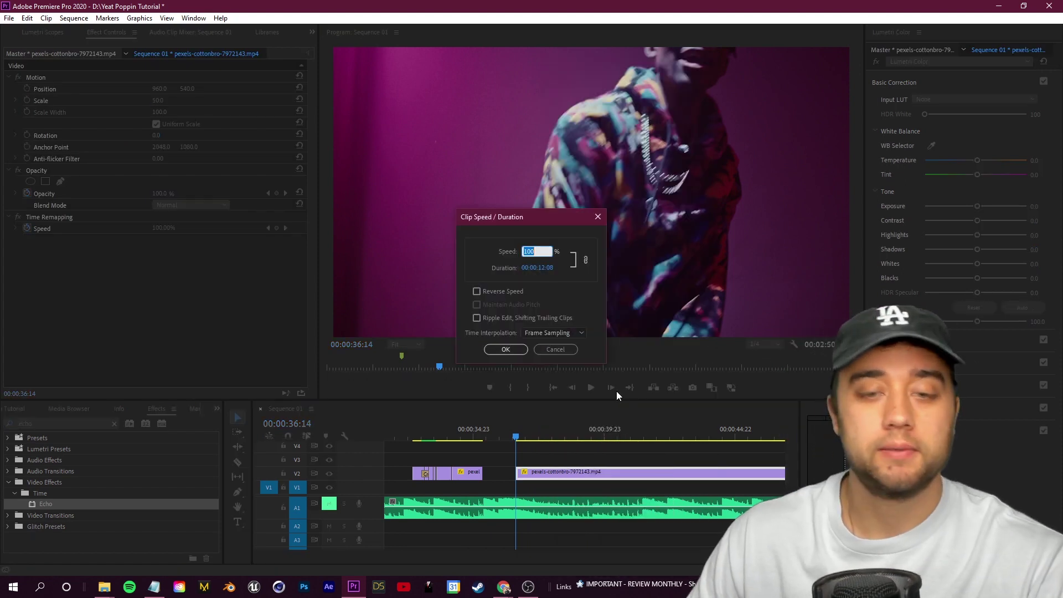
pyautogui.write('25')
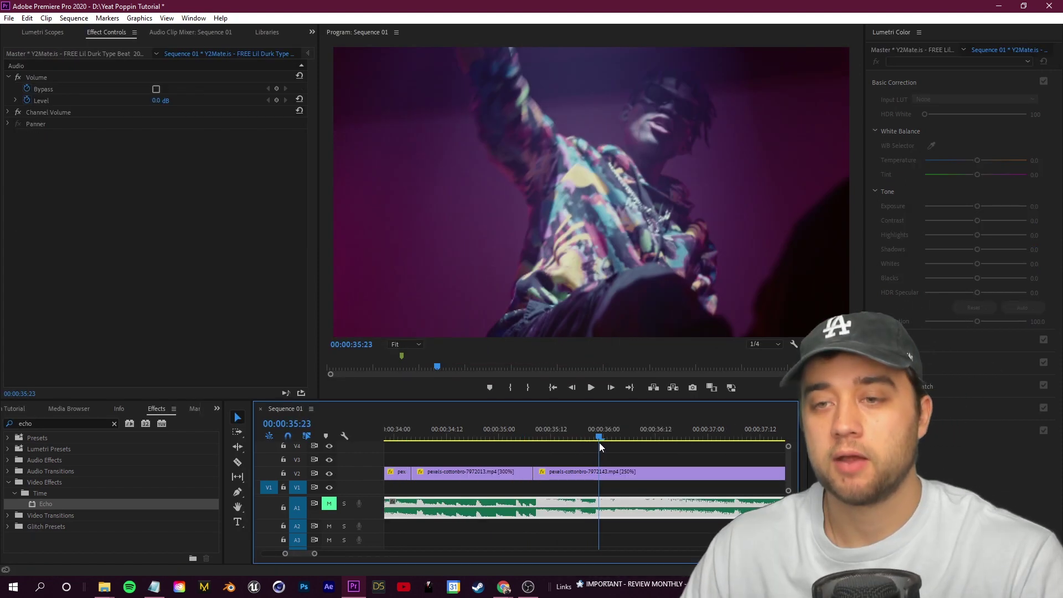
# Split the pexels-cottonbro-7972143 clip at 00:00:35:23 and save the project
pyautogui.click(621, 477)
pyautogui.hotkey('ctrl', 'k')
pyautogui.hotkey('shift', 'Left')
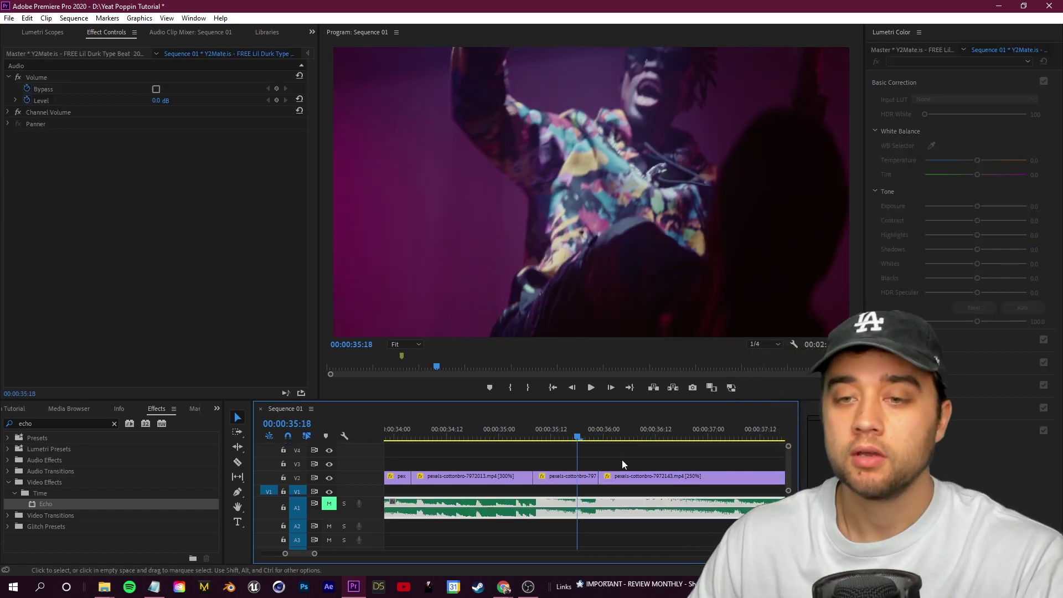
pyautogui.hotkey('ctrl', 's')
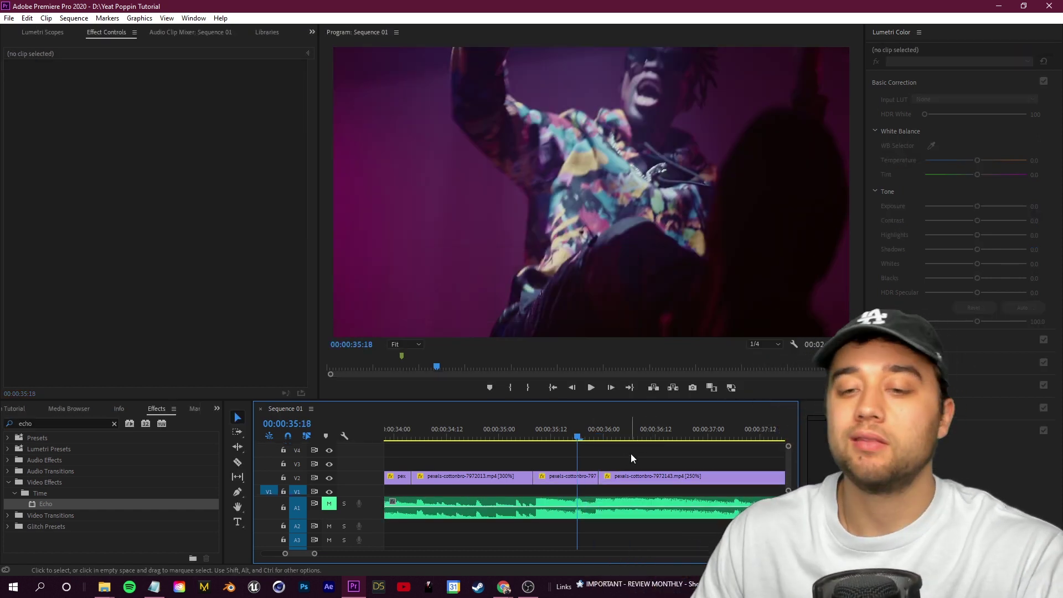
pyautogui.scroll(-1, 631, 454)
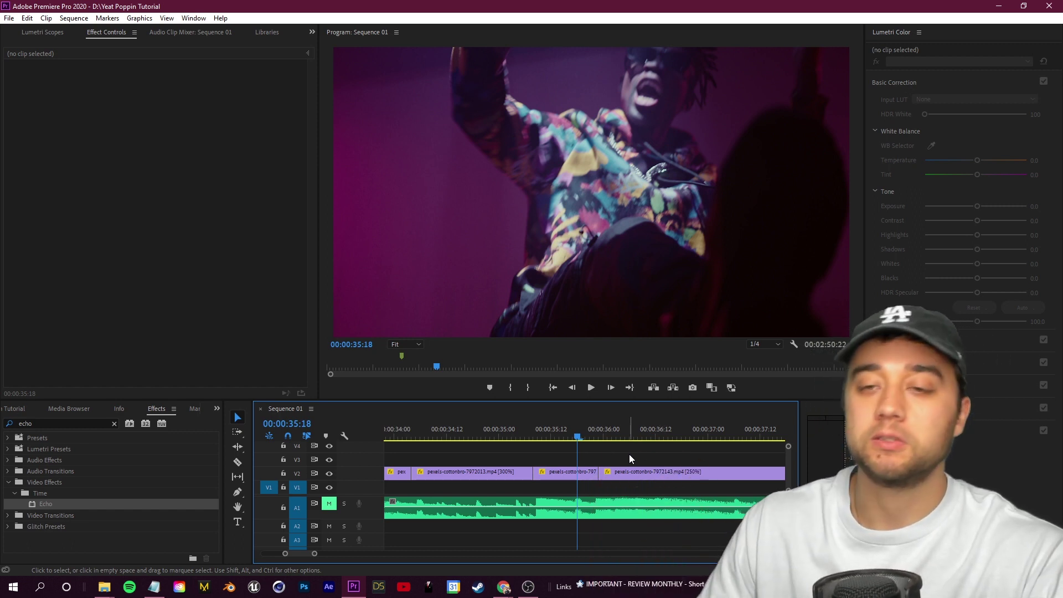
pyautogui.hotkey('ctrl', 's')
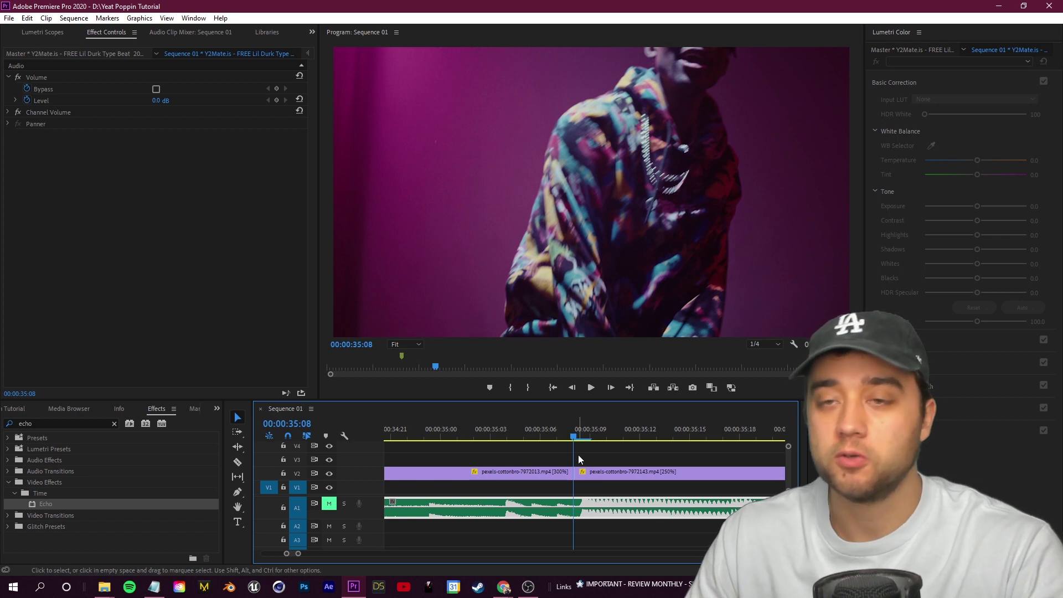
# Split off the first frame of the pexels-cottonbro-7972143 clip at 00:00:35:09 and return the playhead to its start
pyautogui.click(597, 477)
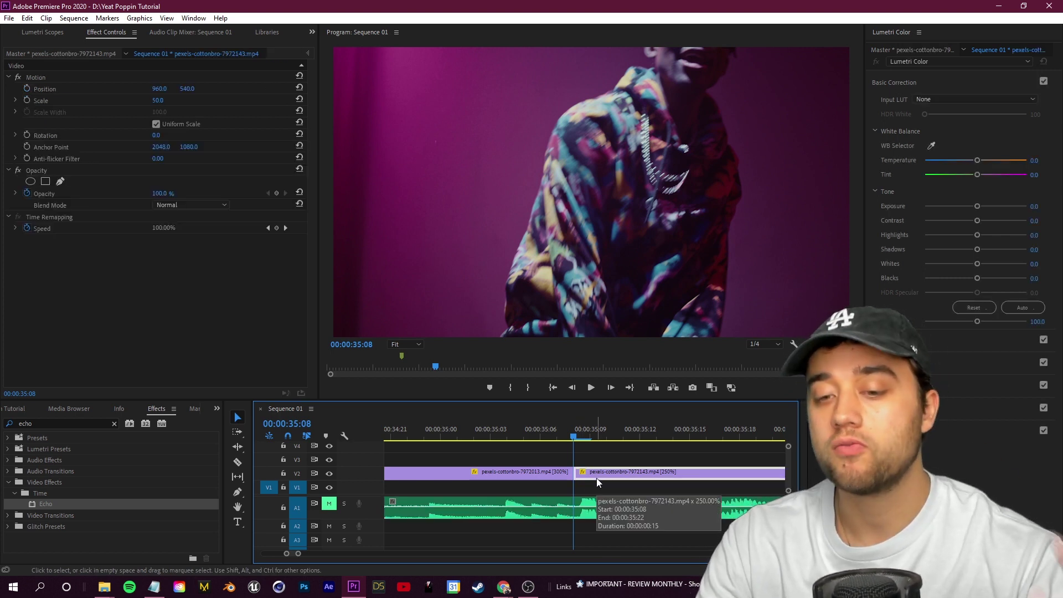
pyautogui.press('Right')
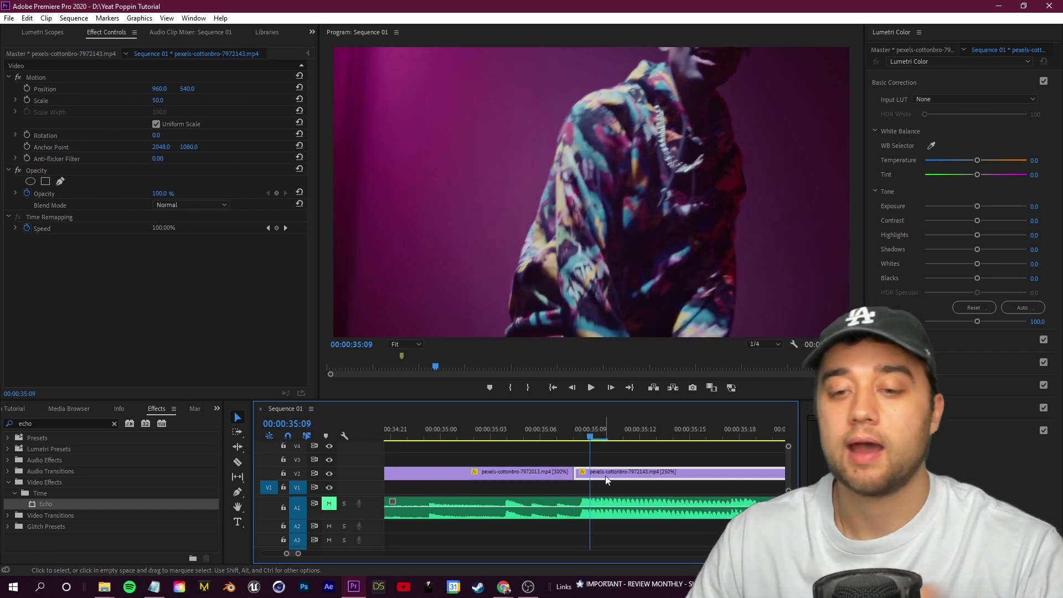
pyautogui.hotkey('ctrl', 'k')
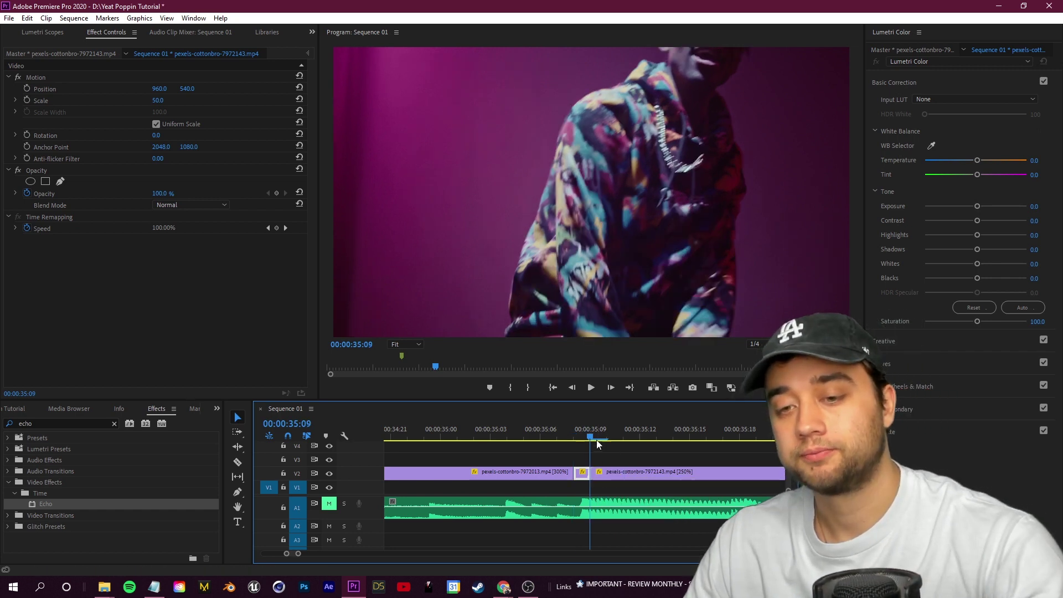
pyautogui.click(595, 445)
pyautogui.press('Left')
pyautogui.click(569, 442)
pyautogui.click(571, 438)
# Raise the Lumetri Exposure of the one-frame segment at the start of the pexels-cottonbro-7972143 clip
pyautogui.scroll(-6, 529, 470)
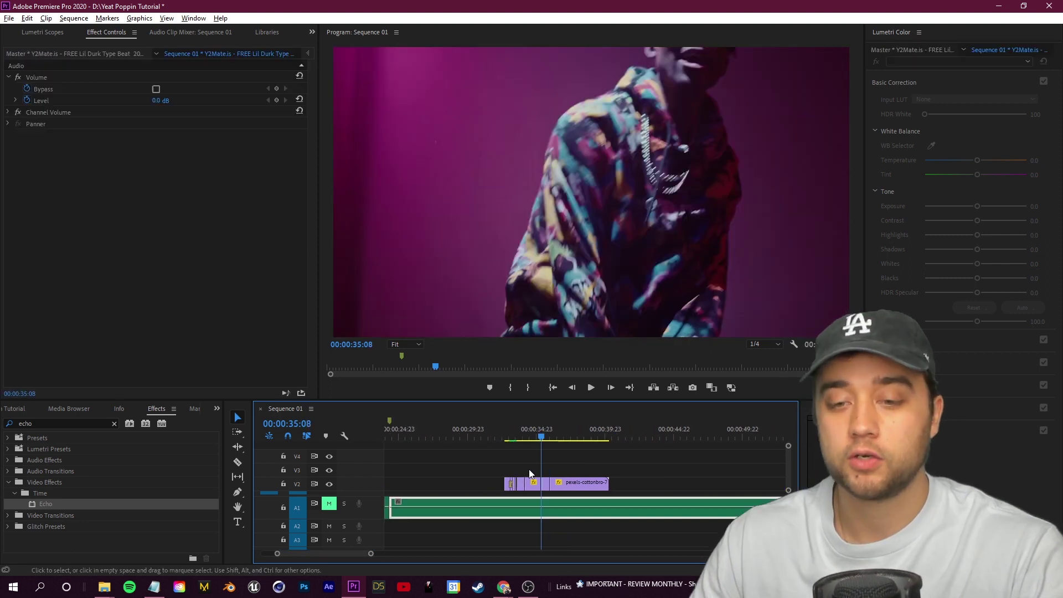
pyautogui.scroll(8, 522, 469)
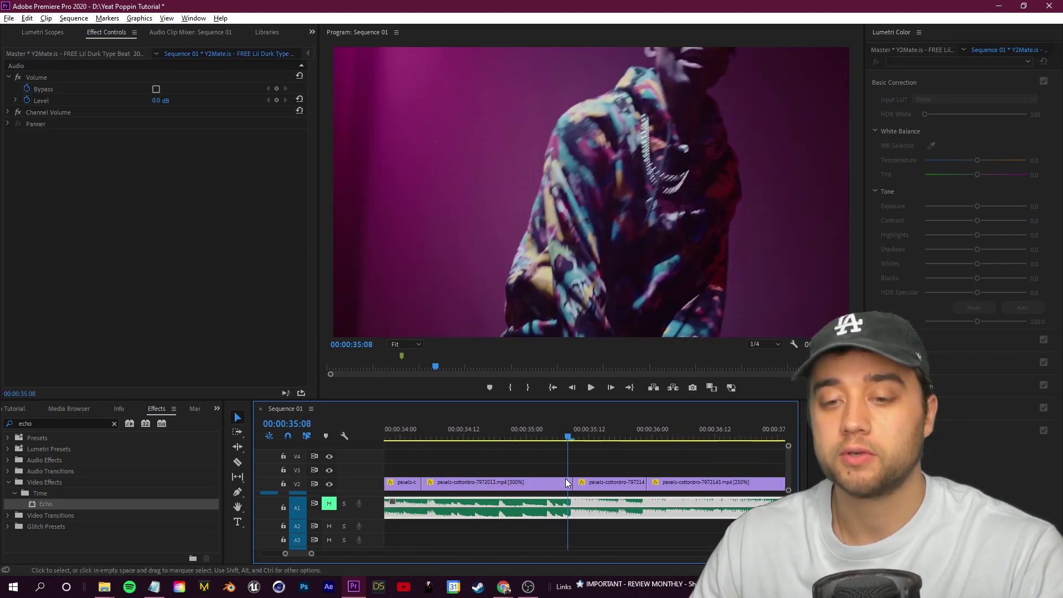
pyautogui.click(567, 485)
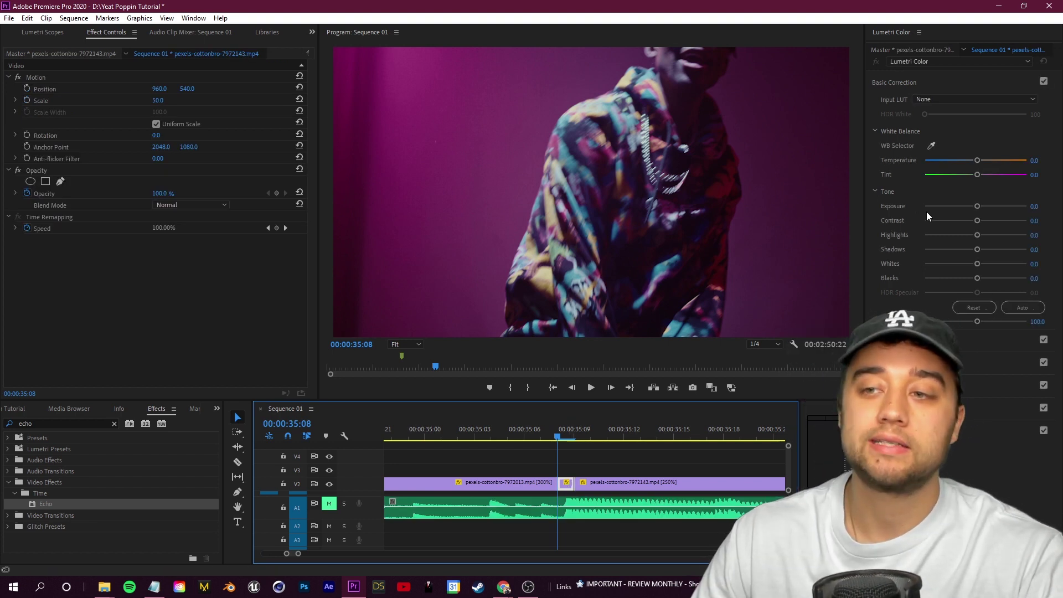
pyautogui.moveTo(977, 208); pyautogui.dragTo(1008, 224)
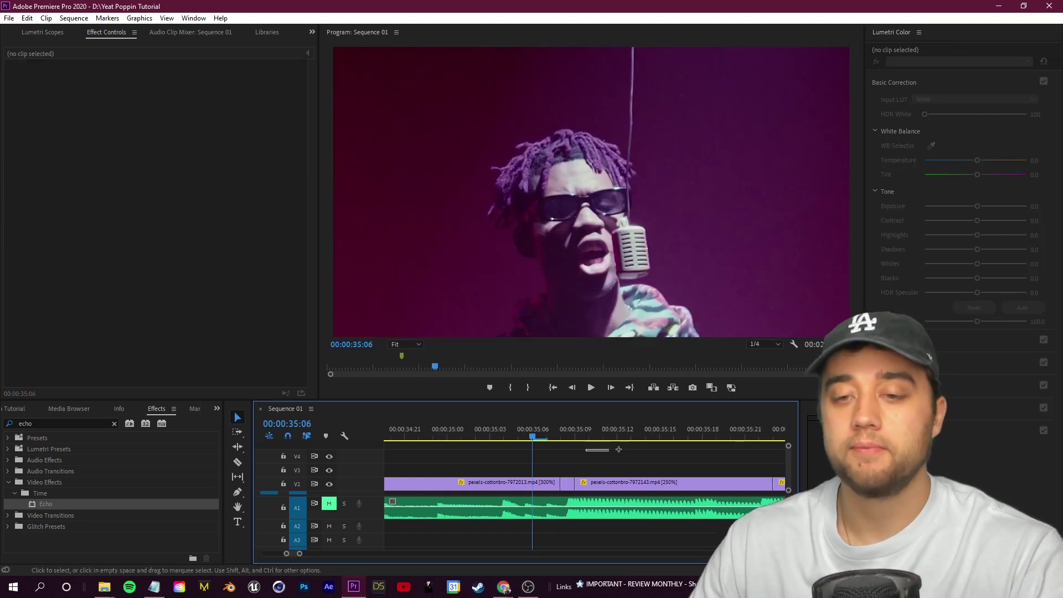
# Play back the cut with the one-frame exposure flash and scrub over it again to check the transition
pyautogui.press('space')
pyautogui.press('space')
pyautogui.moveTo(609, 441); pyautogui.dragTo(563, 439)
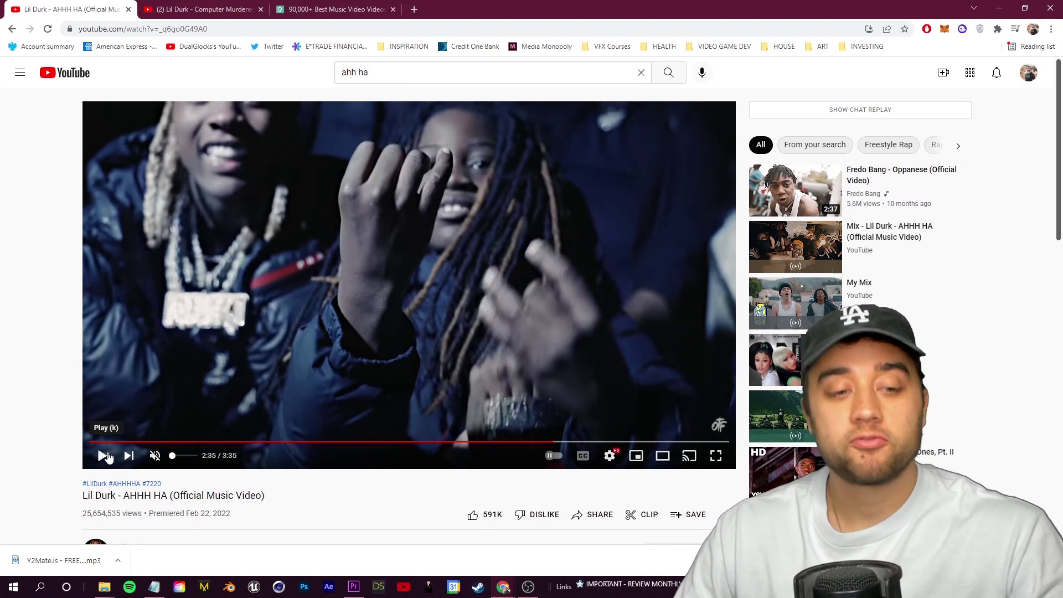
# Switch to the Lil Durk - AHHH HA video on YouTube and watch it full screen from about 2:36 to 2:39
pyautogui.click(102, 456)
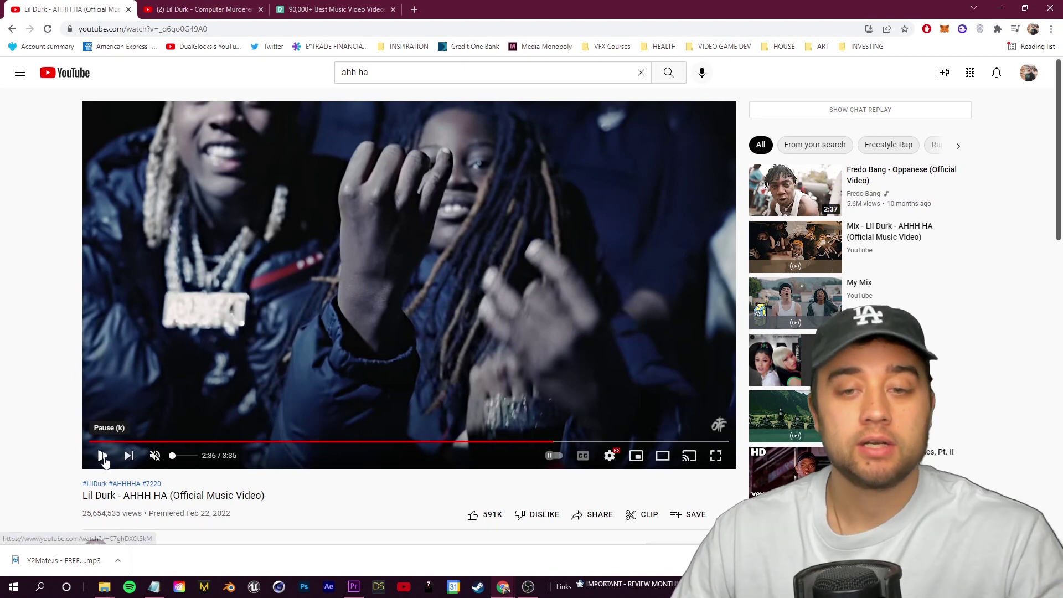
pyautogui.click(718, 457)
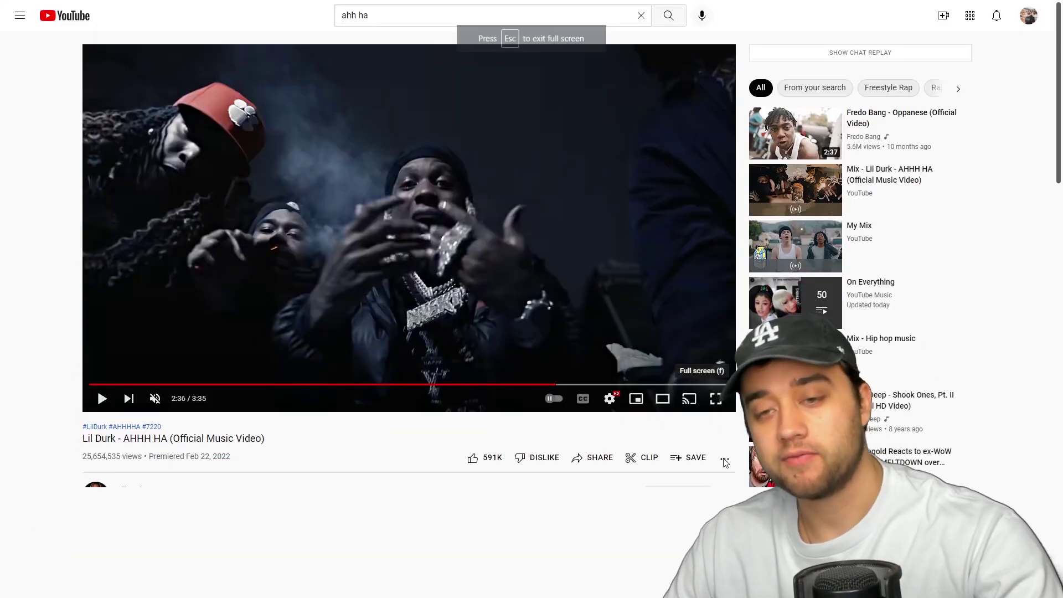
pyautogui.click(17, 586)
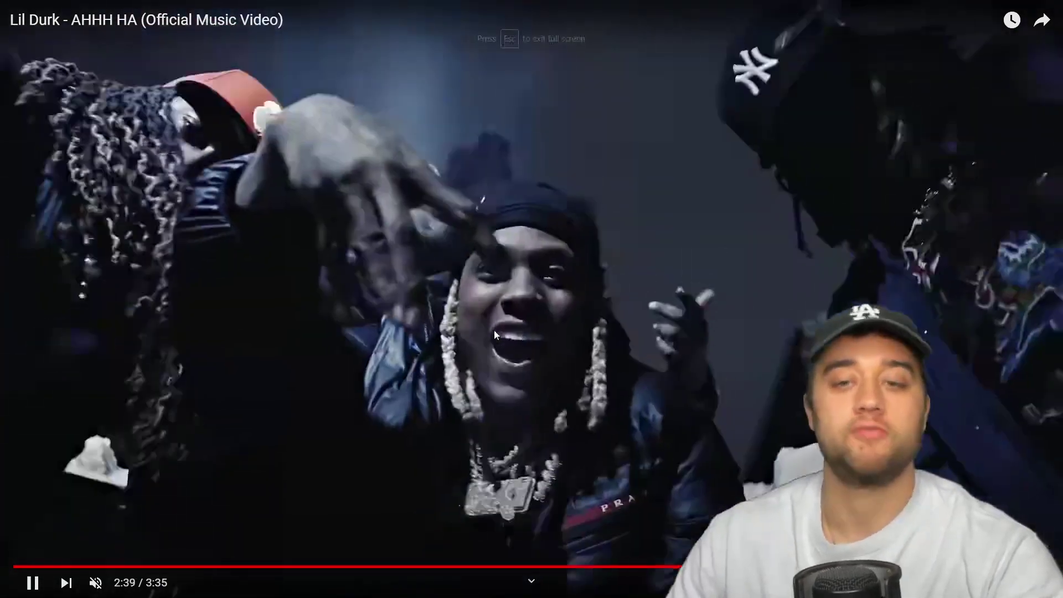
pyautogui.click(540, 302)
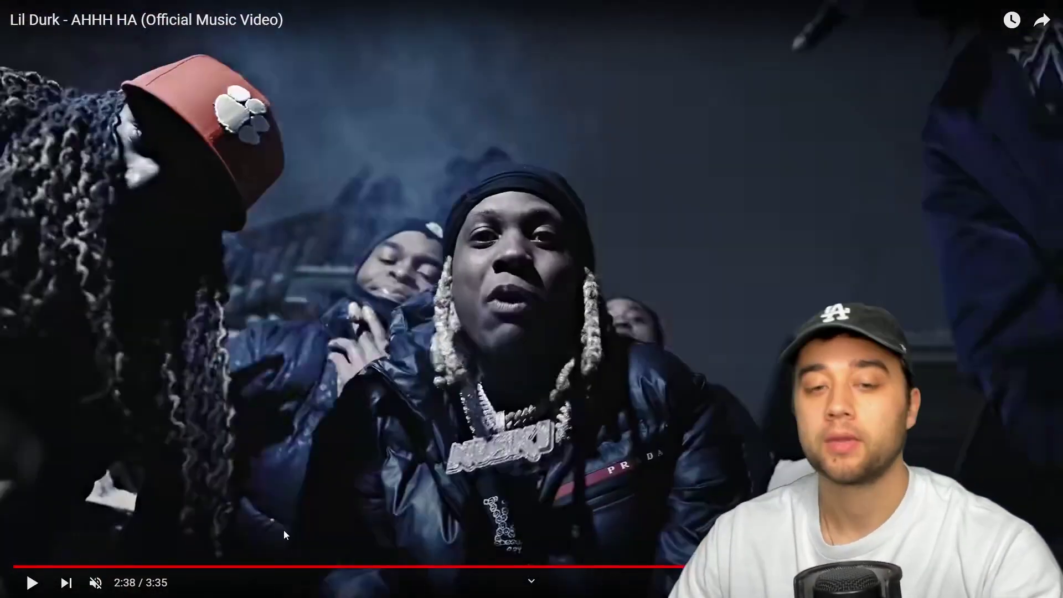
pyautogui.click(320, 457)
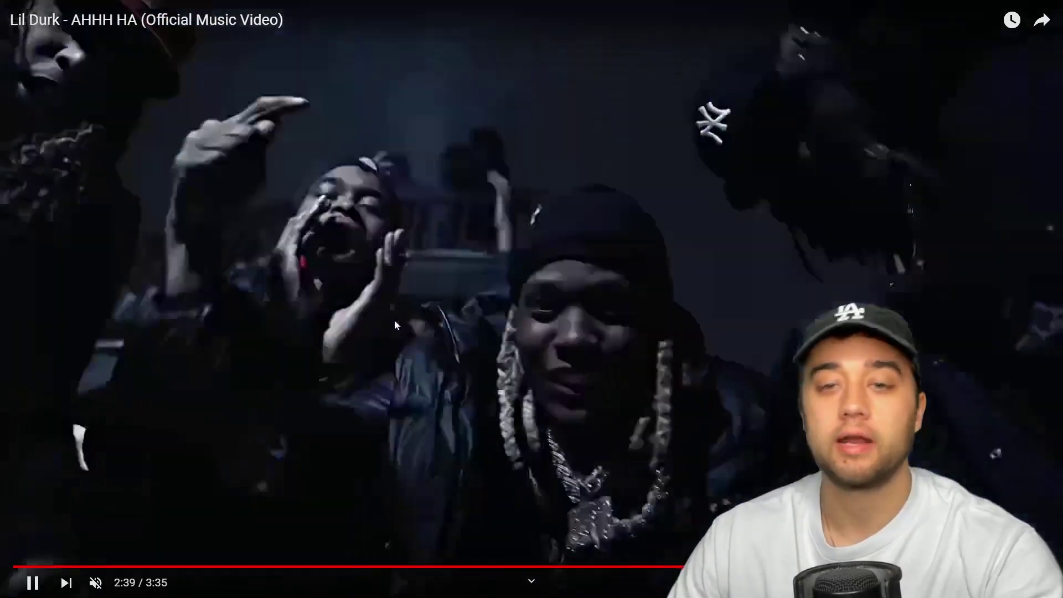
pyautogui.click(389, 327)
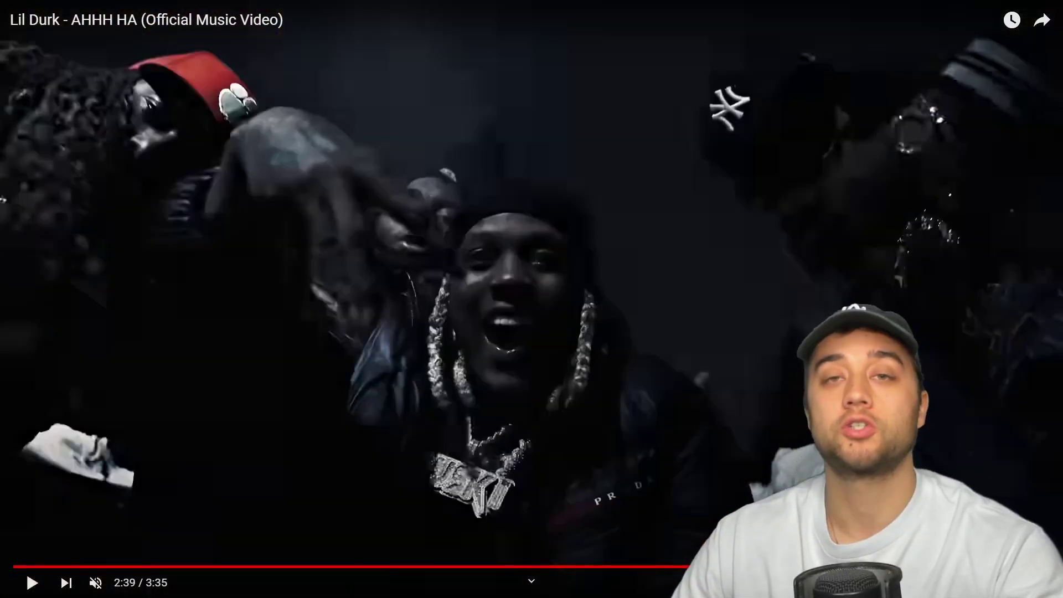
pyautogui.press('Escape')
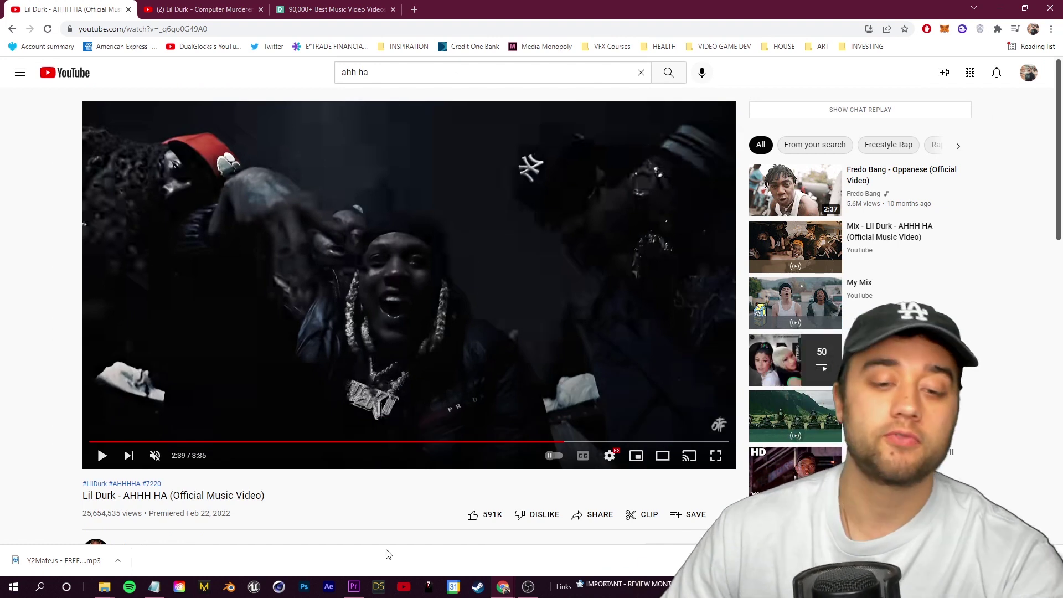
# Switch back to Premiere Pro, search the effects for flicker and apply S_Flicker to the pexels-cottonbro-7972143 clip at 00:00:35:11
pyautogui.click(354, 587)
pyautogui.moveTo(560, 433); pyautogui.dragTo(604, 435)
pyautogui.click(115, 424)
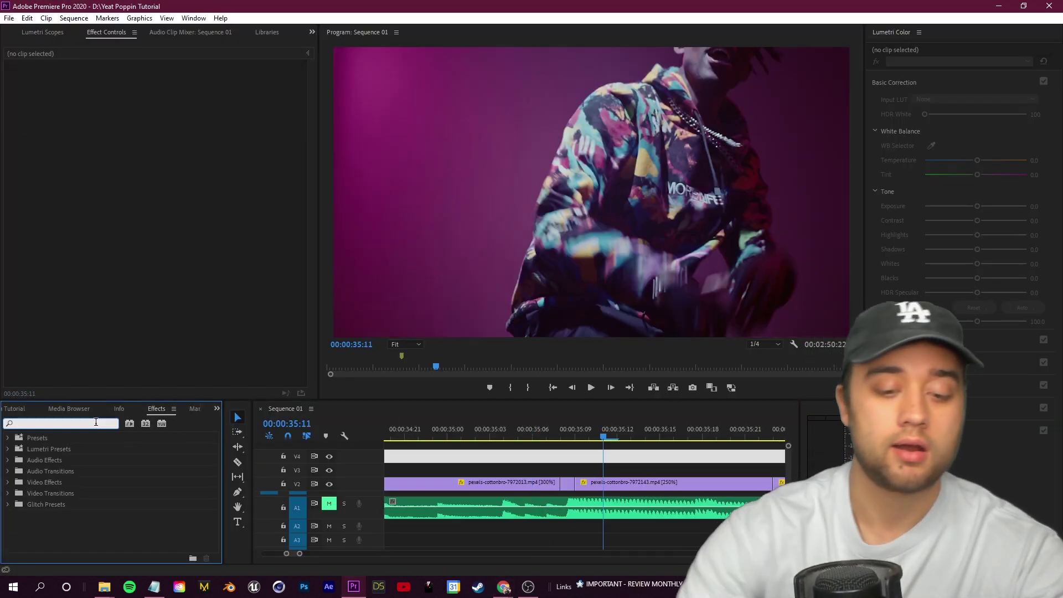
pyautogui.write('flicker')
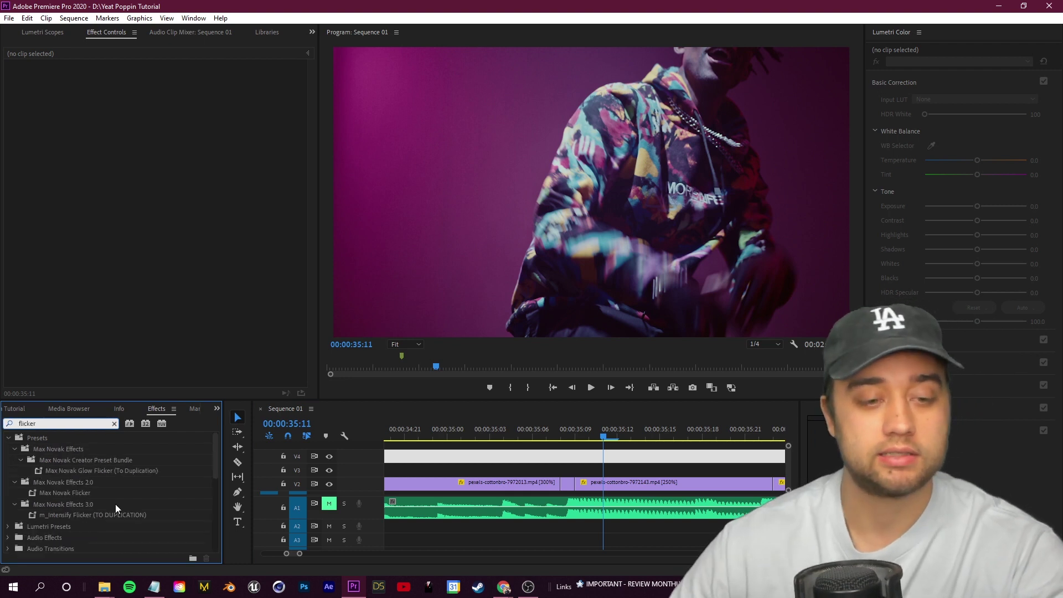
pyautogui.scroll(-3, 115, 504)
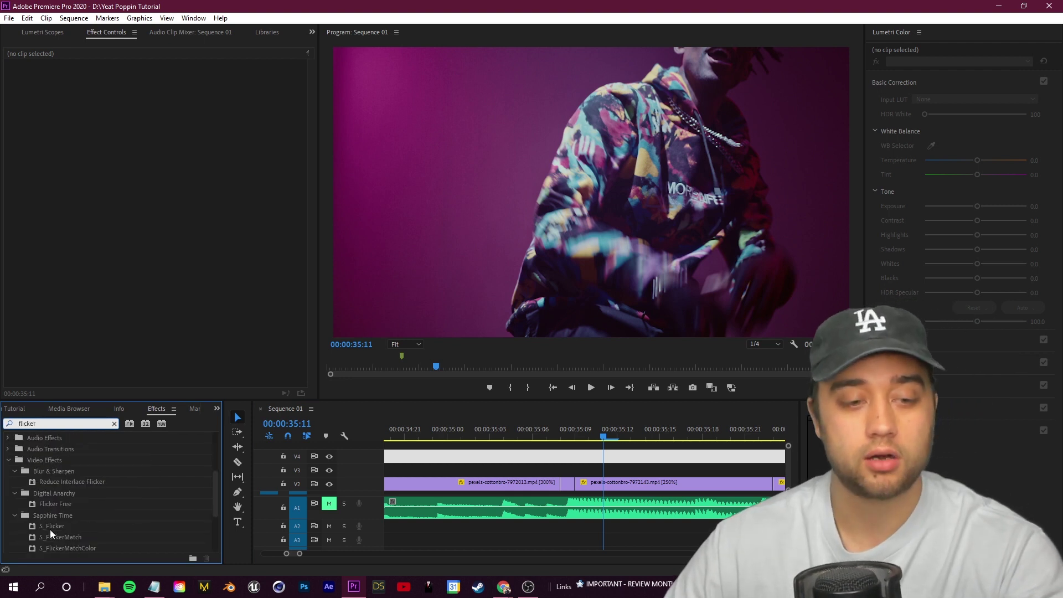
pyautogui.moveTo(56, 524); pyautogui.dragTo(630, 486)
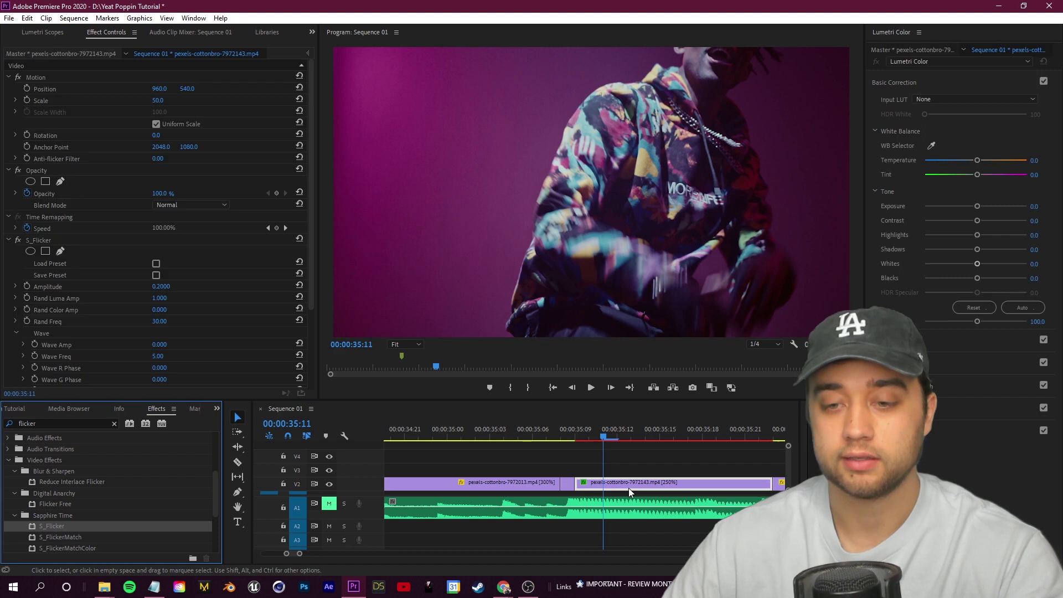
# Raise the S_Flicker Amplitude to about 0.34 and scrub through the clip to preview it
pyautogui.click(15, 287)
pyautogui.moveTo(95, 307); pyautogui.dragTo(112, 306)
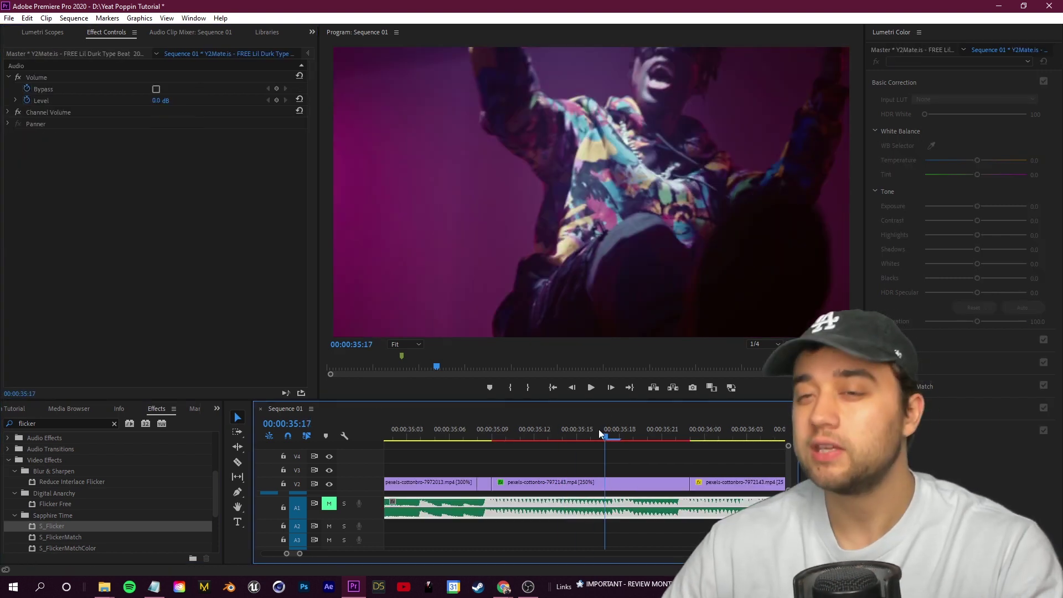
pyautogui.moveTo(601, 433); pyautogui.dragTo(577, 440)
# Remove the S_Flicker effect from the pexels-cottonbro-7972143 clip and pick the m_Intensify Flicker preset instead
pyautogui.click(593, 487)
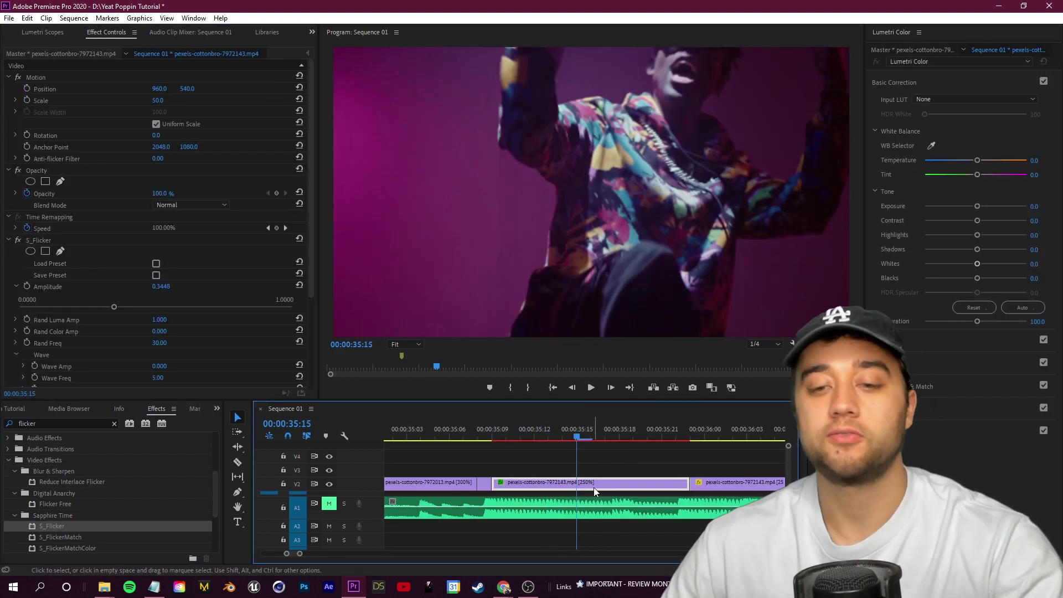
pyautogui.click(50, 242)
pyautogui.press('Delete')
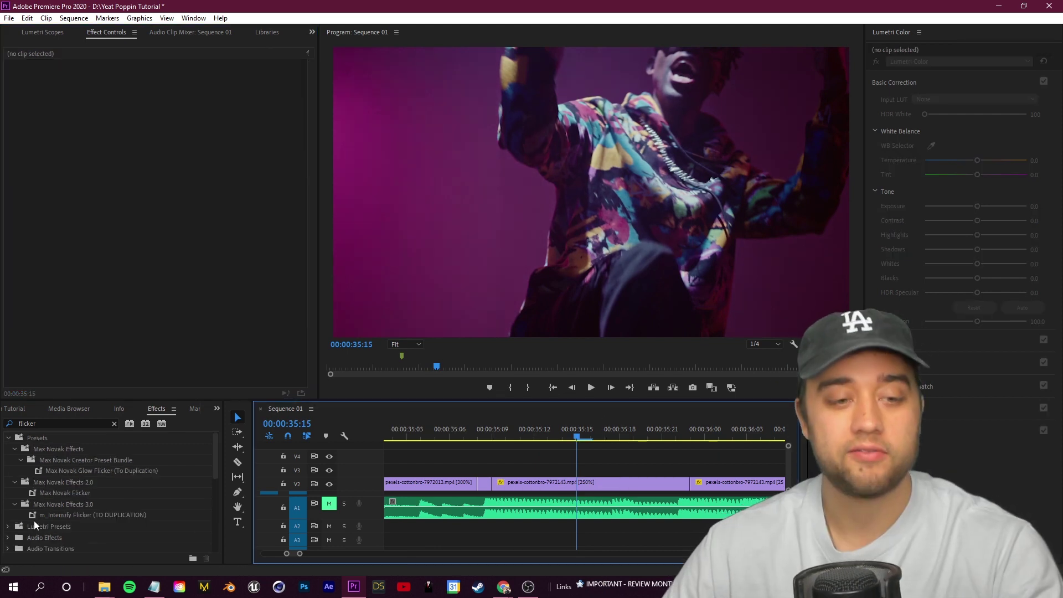
pyautogui.click(71, 517)
pyautogui.moveTo(595, 483); pyautogui.dragTo(598, 475)
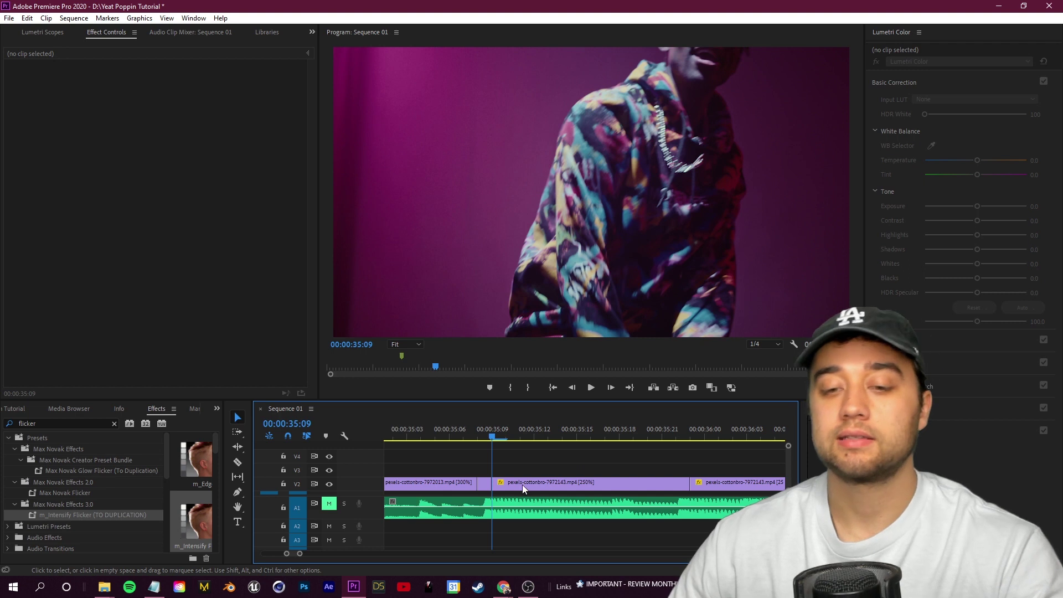
# Add a Lumetri Color effect to the pexels-cottonbro-7972143 clip and expand its Basic Correction settings among the clip's effects
pyautogui.click(522, 484)
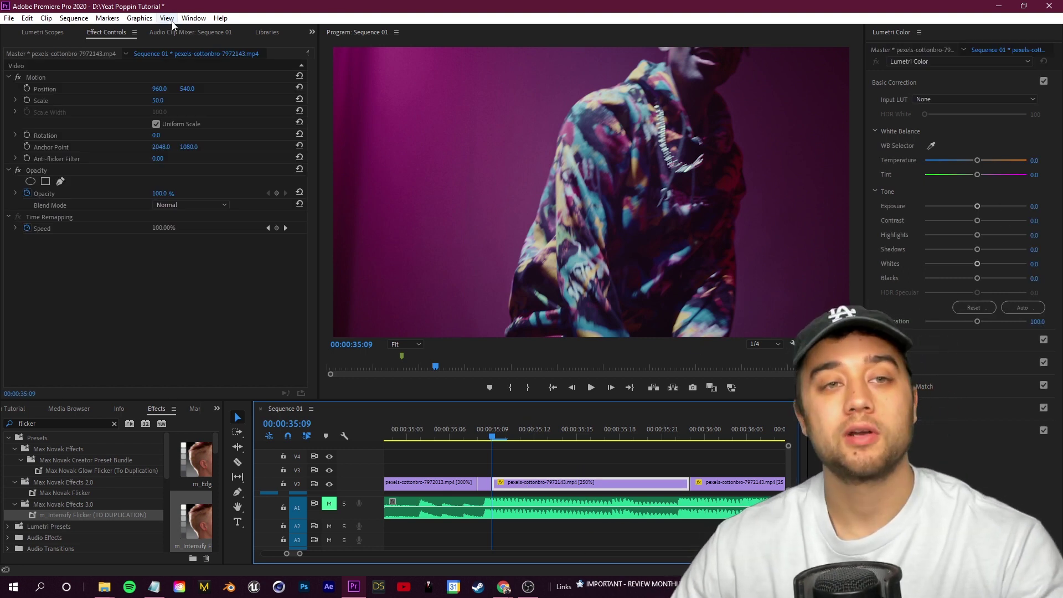
pyautogui.click(193, 18)
pyautogui.moveTo(238, 31)
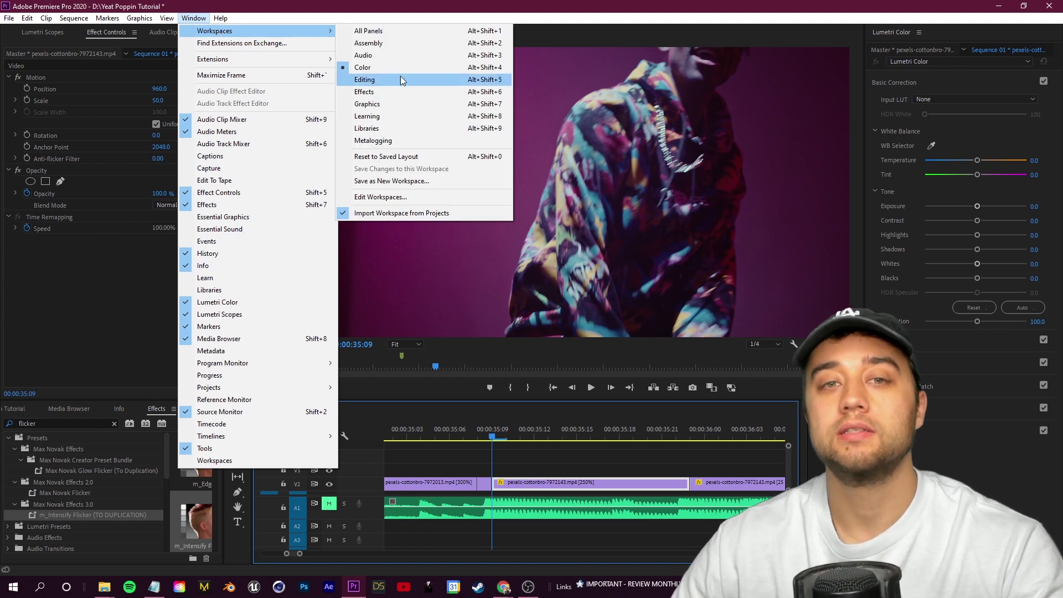
pyautogui.click(595, 13)
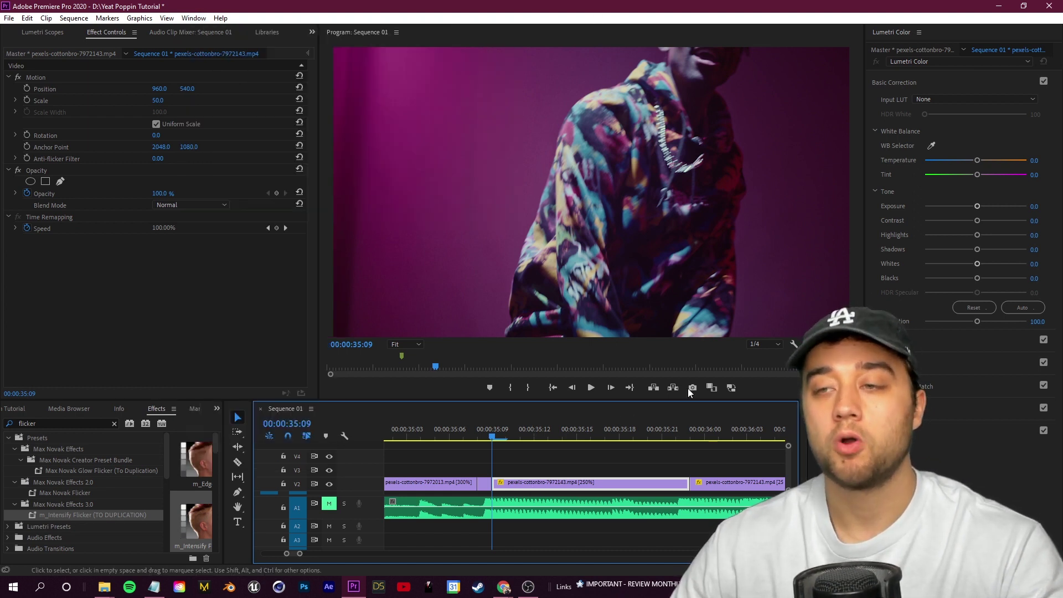
pyautogui.click(986, 206)
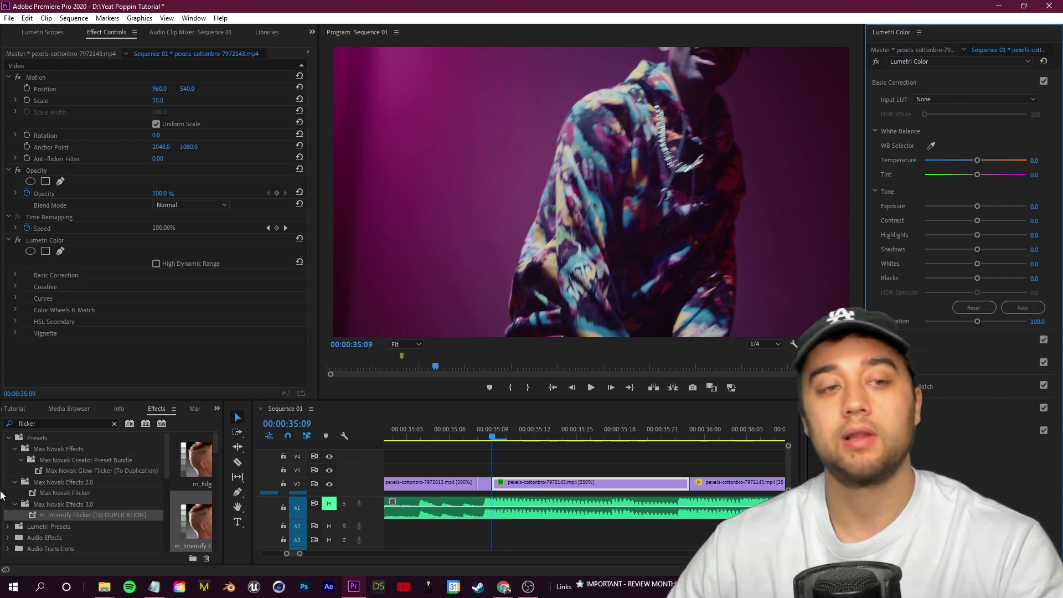
pyautogui.click(534, 482)
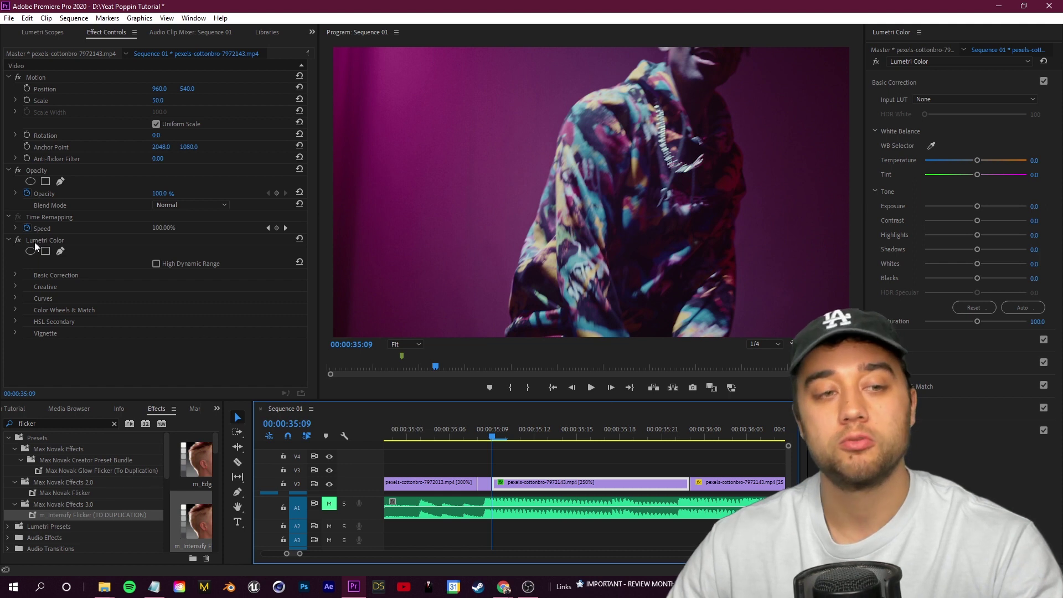
pyautogui.click(15, 275)
pyautogui.scroll(-2, 89, 344)
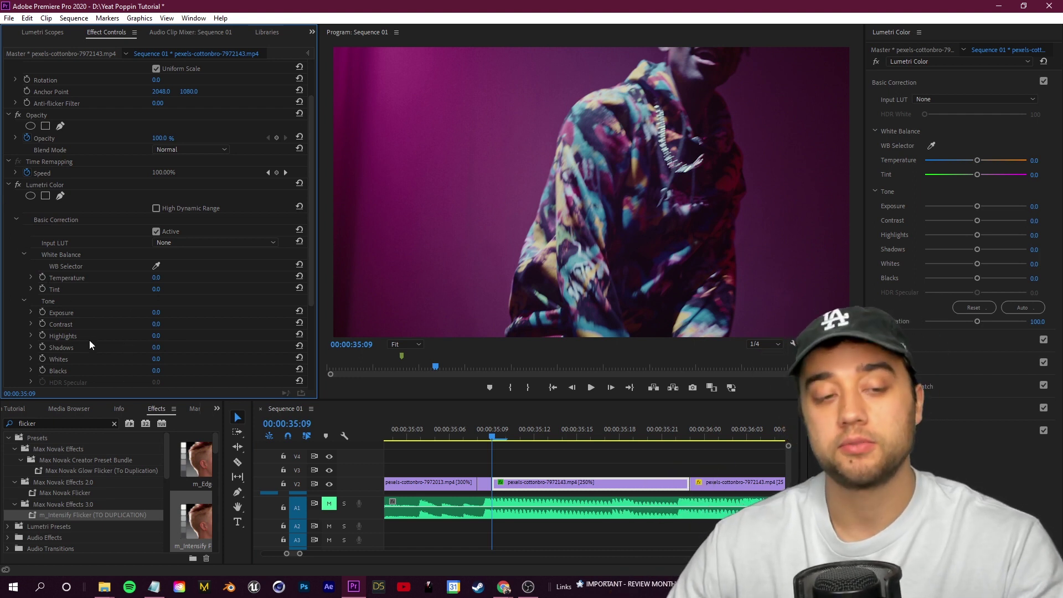
# Start Exposure keyframing at 00:00:35:09 on the pexels-cottonbro-7972143 clip and key an Exposure of 4.2 at 00:00:35:12
pyautogui.click(535, 486)
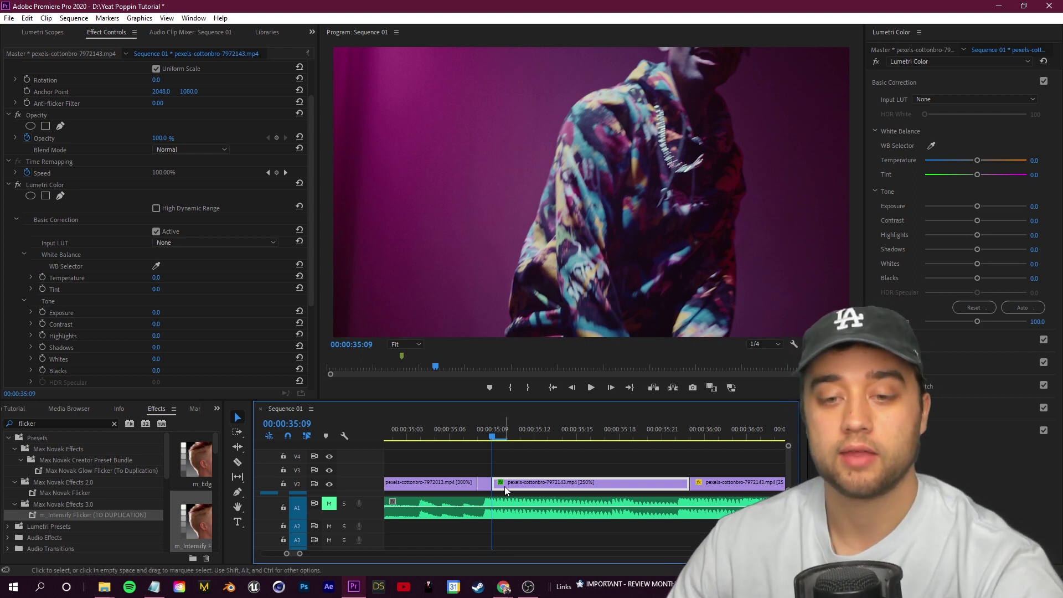
pyautogui.click(43, 312)
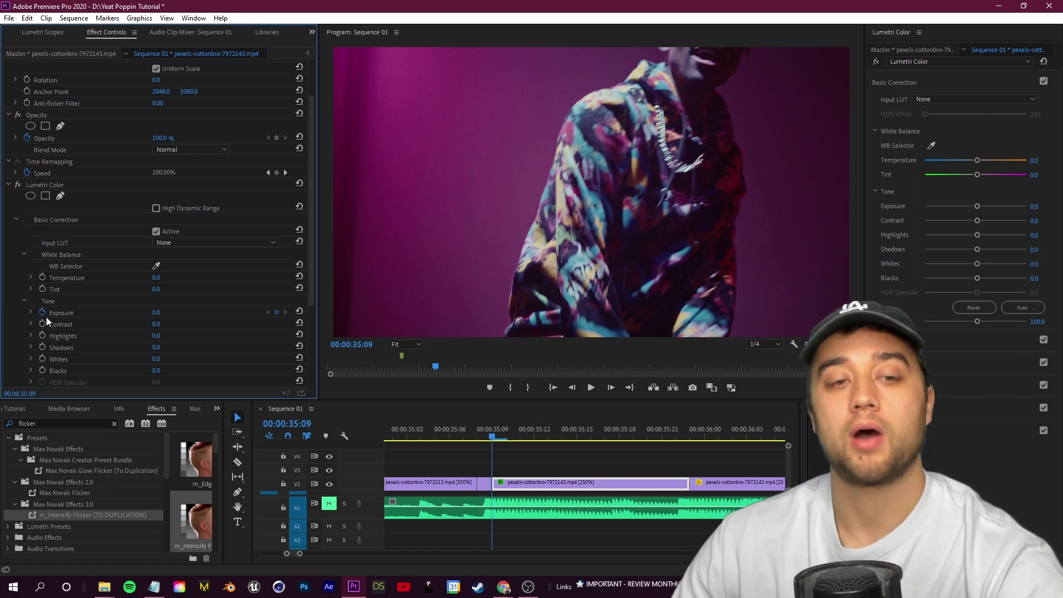
pyautogui.click(501, 479)
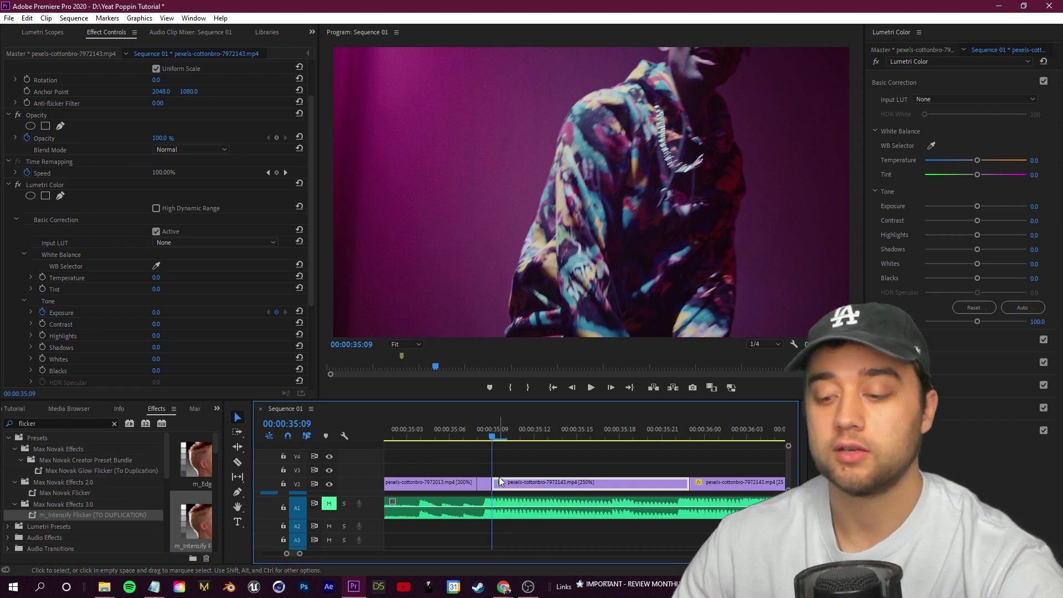
pyautogui.press('Right')
pyautogui.press('Right')
pyautogui.press('Right')
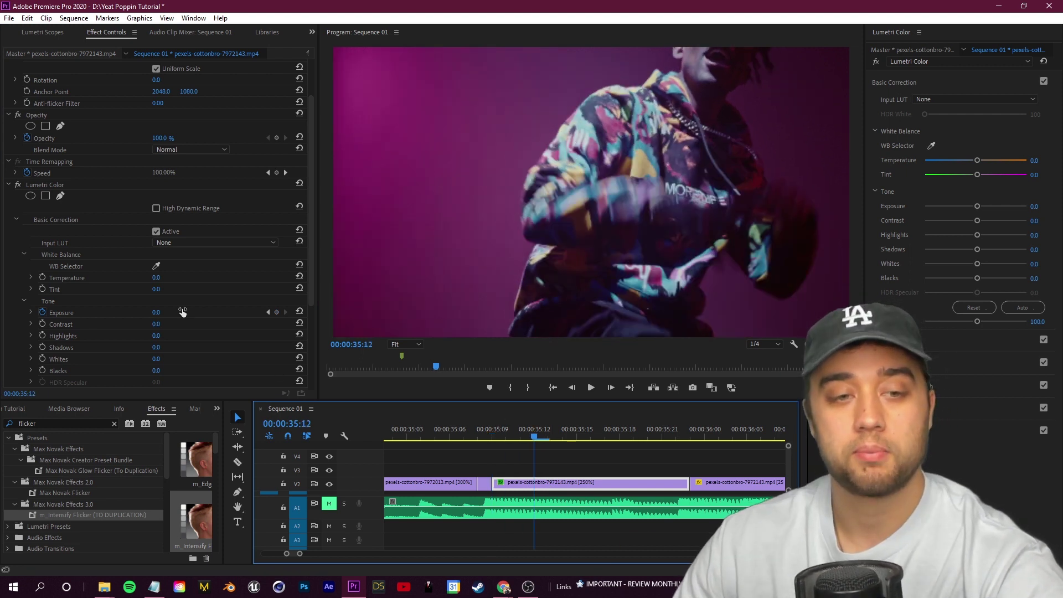
pyautogui.moveTo(156, 313)
pyautogui.mouseDown()
pyautogui.moveTo(209, 313)
pyautogui.moveTo(167, 314)
pyautogui.mouseUp()
# Move four frames further along the pexels-cottonbro-7972143 clip and key another Exposure value there
pyautogui.click(563, 483)
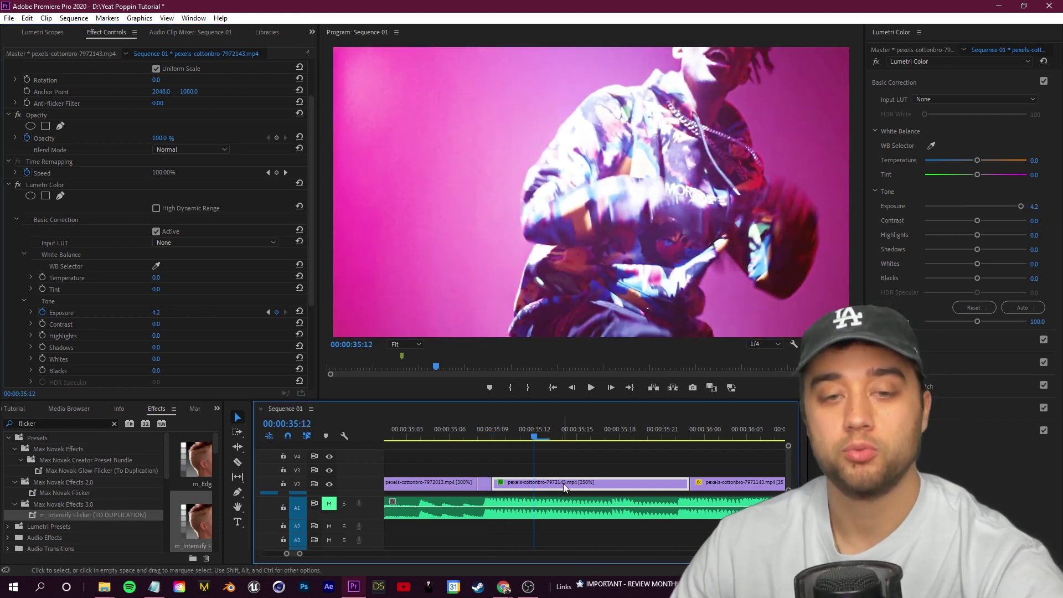
pyautogui.press('Right')
pyautogui.press('Right')
pyautogui.press('Right')
pyautogui.press('Right')
pyautogui.click(131, 317)
pyautogui.moveTo(131, 317); pyautogui.dragTo(166, 313)
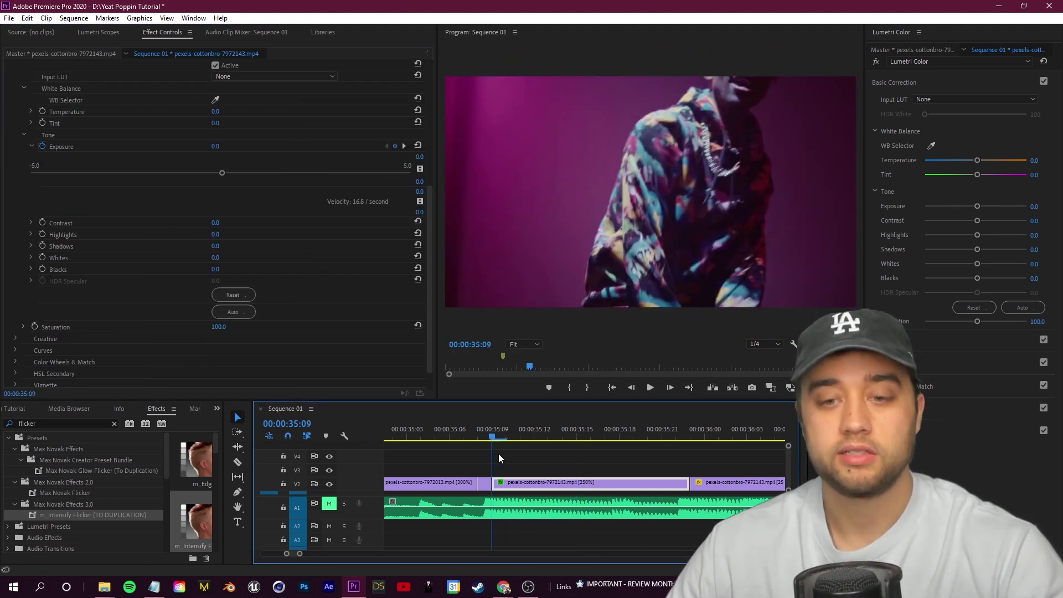
# Scrub through the start of the pexels-cottonbro-7972143 clip to preview the keyframed Exposure flicker, enlarging the program preview
pyautogui.moveTo(499, 453)
pyautogui.mouseDown()
pyautogui.moveTo(632, 447)
pyautogui.moveTo(515, 453)
pyautogui.mouseUp()
pyautogui.moveTo(577, 454); pyautogui.dragTo(524, 444)
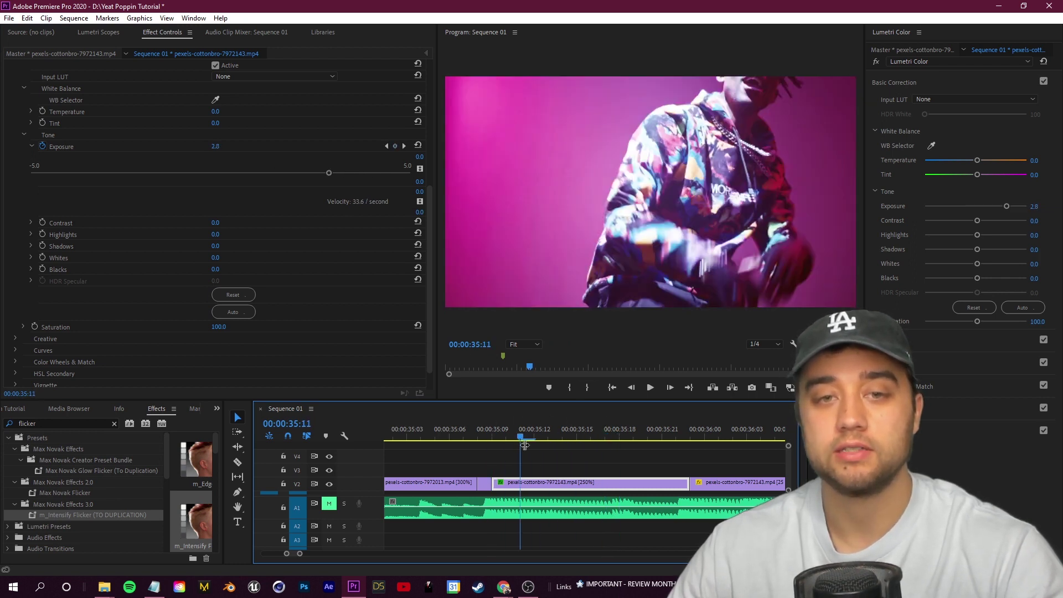
pyautogui.moveTo(436, 226); pyautogui.dragTo(270, 226)
pyautogui.moveTo(562, 441); pyautogui.dragTo(500, 452)
# Restart Exposure keyframing at 00:00:35:09 and key a changed Exposure one frame further along the pexels-cottonbro-7972143 clip
pyautogui.click(534, 484)
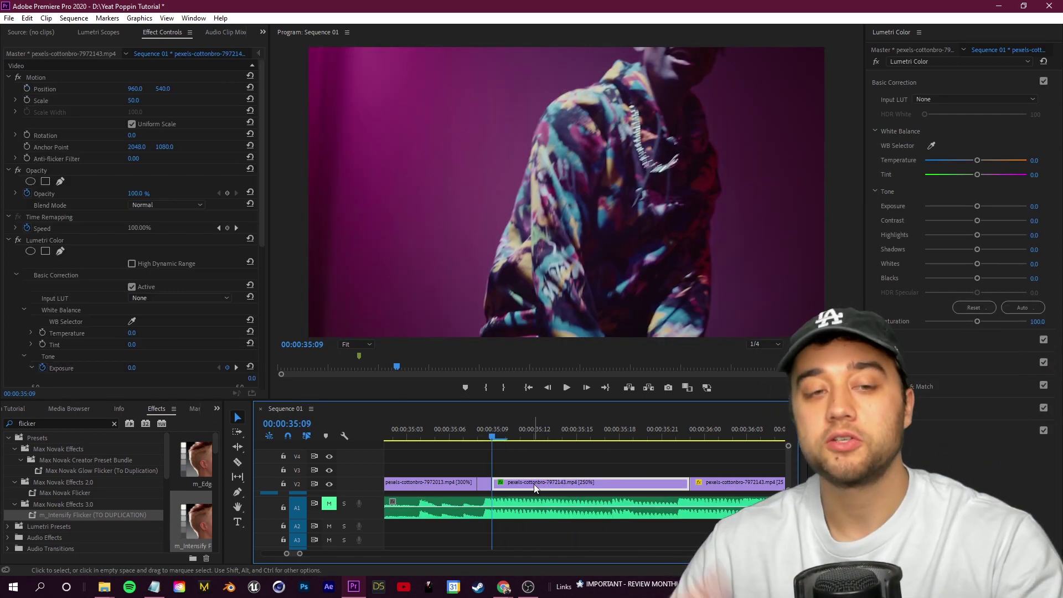
pyautogui.scroll(-3, 86, 311)
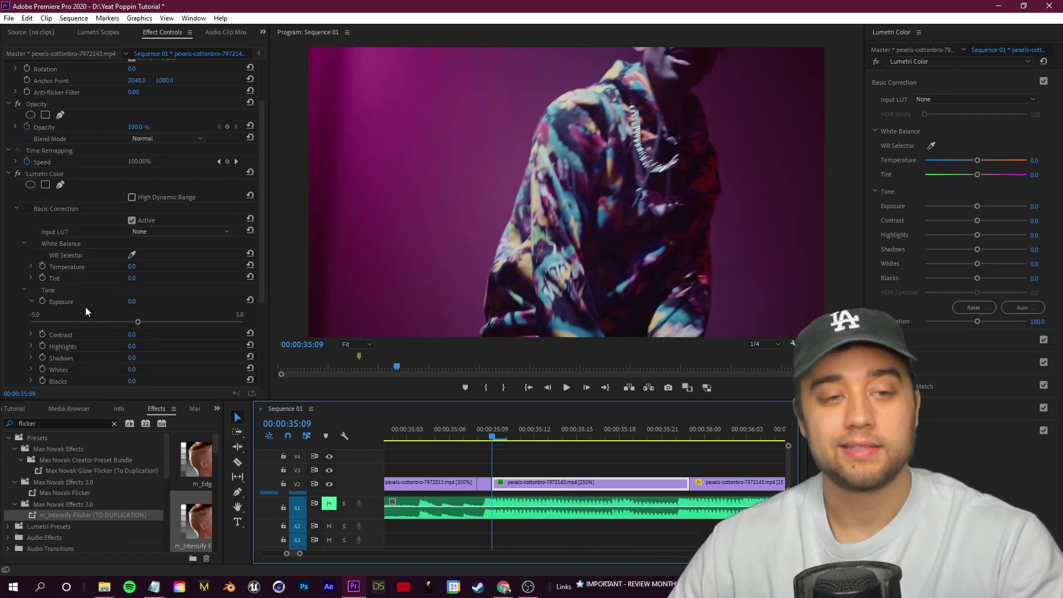
pyautogui.click(42, 302)
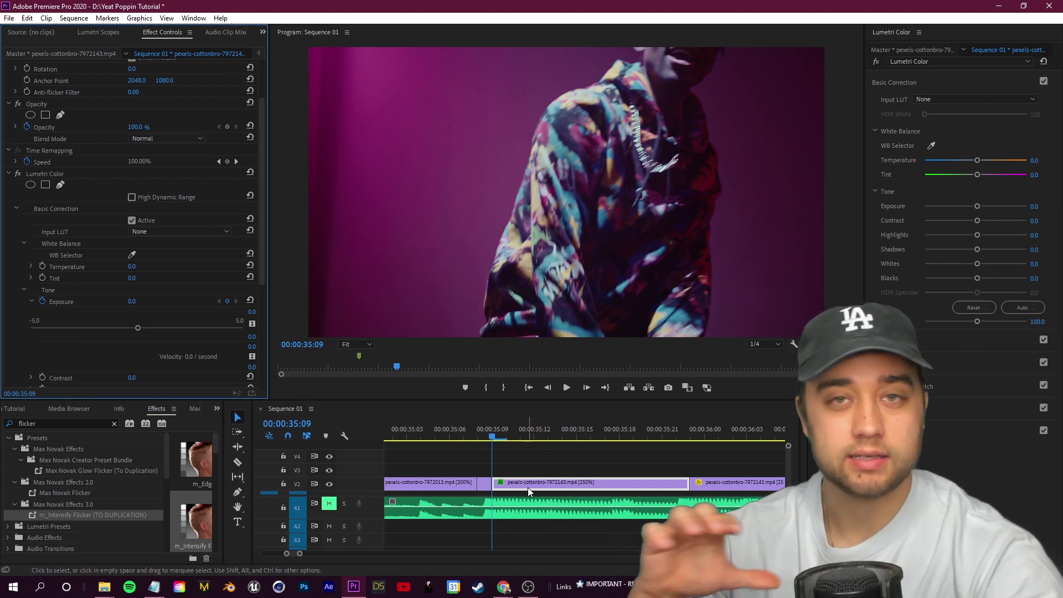
pyautogui.press('Right')
pyautogui.moveTo(138, 328)
pyautogui.mouseDown()
pyautogui.moveTo(202, 328)
pyautogui.moveTo(128, 332)
pyautogui.mouseUp()
pyautogui.press('Right')
pyautogui.press('Right')
pyautogui.click(527, 437)
pyautogui.moveTo(527, 438); pyautogui.dragTo(496, 439)
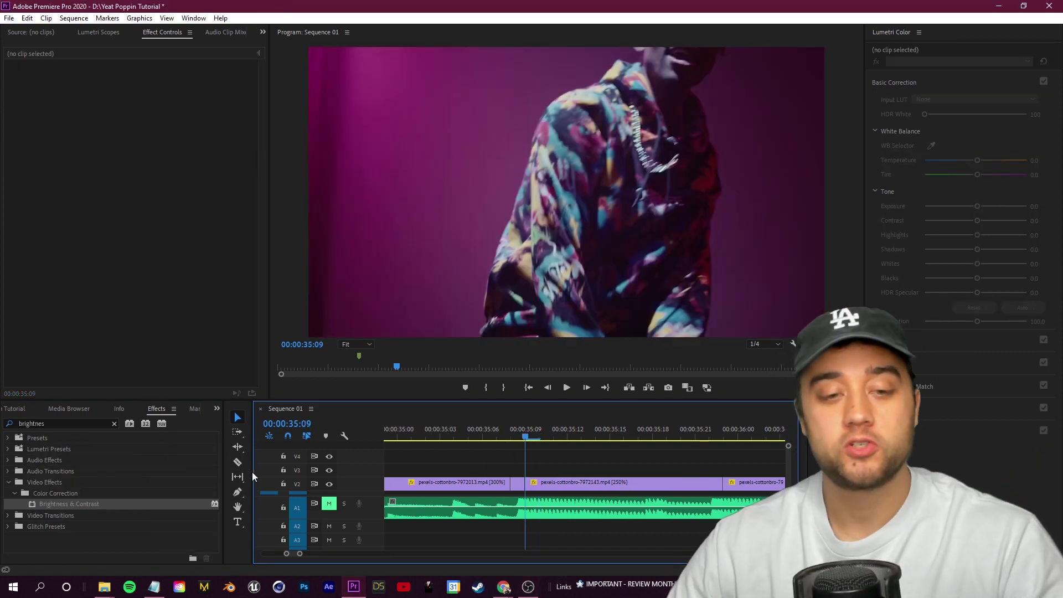
# Start Position and Scale keyframing at 00:00:35:09 on the pexels-cottonbro-7972143 clip and enlarge its Scale to 61
pyautogui.click(554, 484)
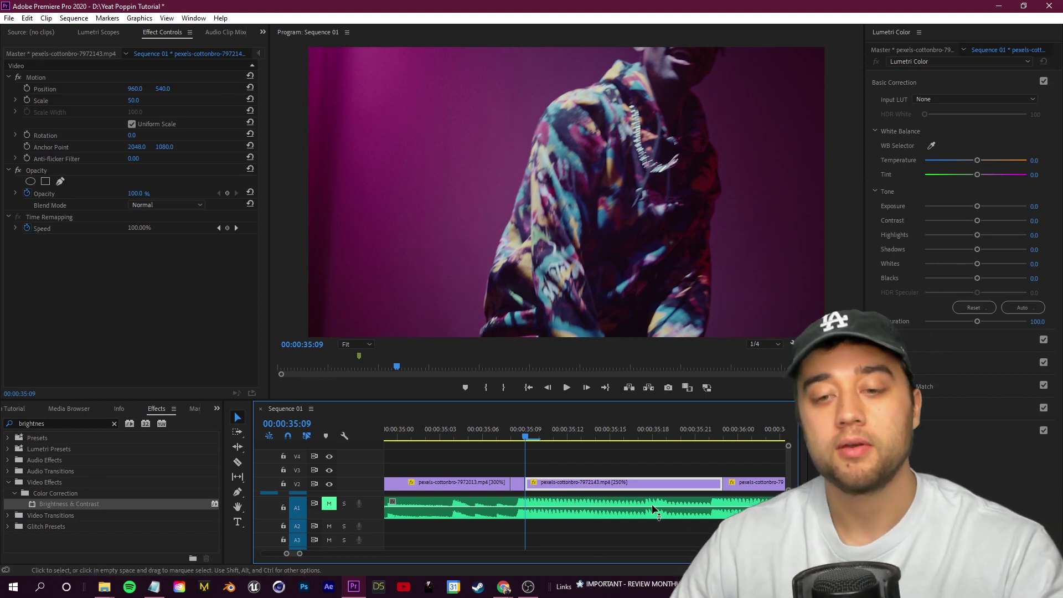
pyautogui.click(26, 89)
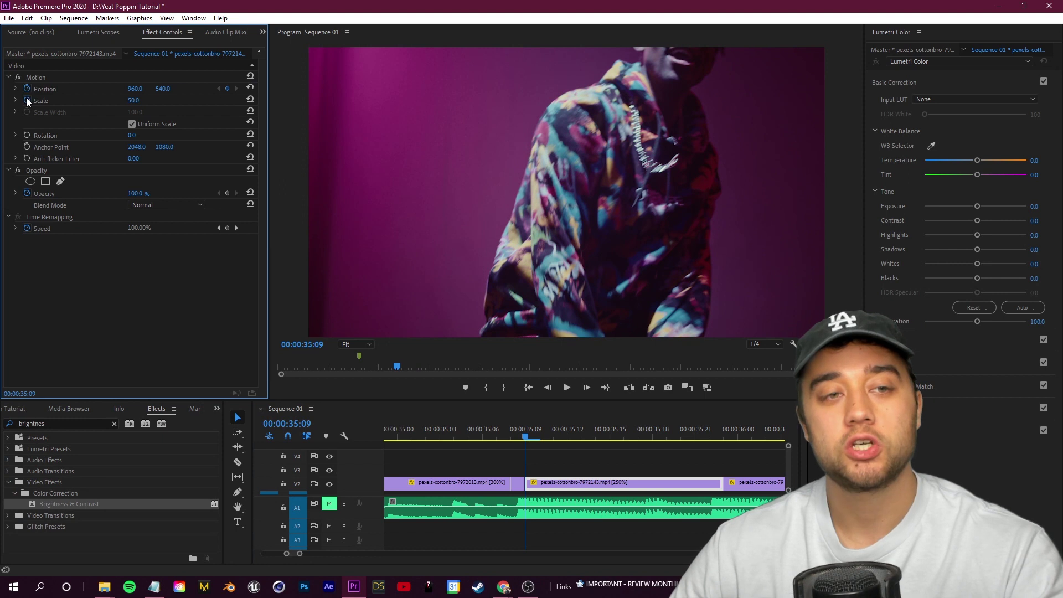
pyautogui.moveTo(147, 102); pyautogui.dragTo(152, 102)
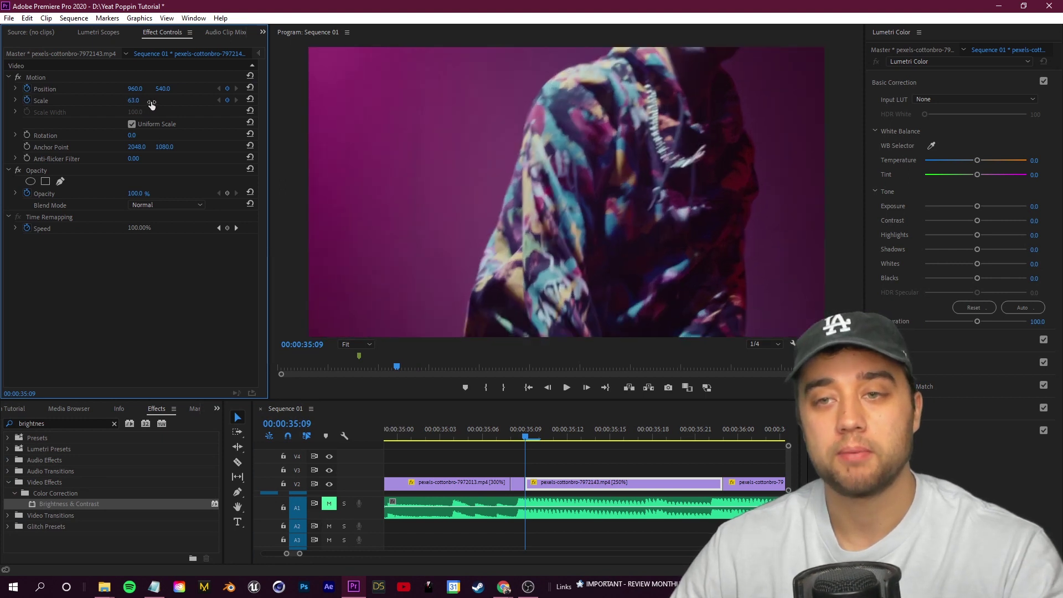
# Advance frame by frame through the pexels-cottonbro-7972143 clip, repositioning the image to key a shaky Position movement, and scrub back to preview it
pyautogui.click(571, 481)
pyautogui.press('Right')
pyautogui.click(36, 78)
pyautogui.moveTo(445, 199); pyautogui.dragTo(442, 196)
pyautogui.click(569, 487)
pyautogui.press('Right')
pyautogui.moveTo(597, 224); pyautogui.dragTo(551, 292)
pyautogui.click(619, 485)
pyautogui.press('Right')
pyautogui.click(603, 487)
pyautogui.press('Right')
pyautogui.click(645, 483)
pyautogui.press('Right')
pyautogui.click(648, 487)
pyautogui.press('Right')
pyautogui.click(641, 484)
pyautogui.press('Right')
pyautogui.moveTo(633, 256); pyautogui.dragTo(655, 268)
pyautogui.moveTo(642, 429); pyautogui.dragTo(539, 446)
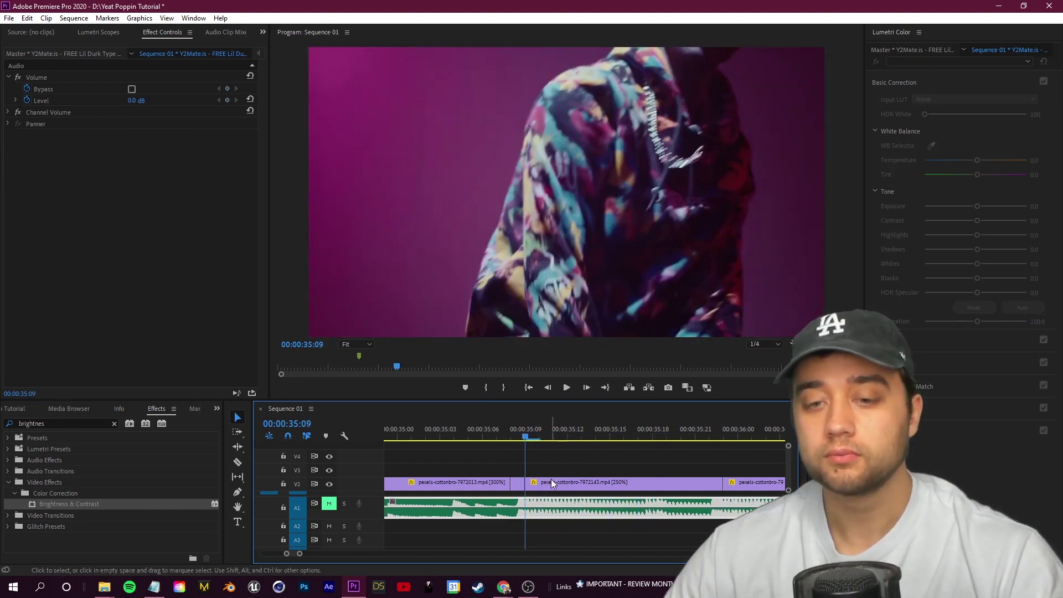
# Remove the Motion, Opacity and Time Remapping attributes from the pexels-cottonbro-7972143 clip
pyautogui.click(552, 488)
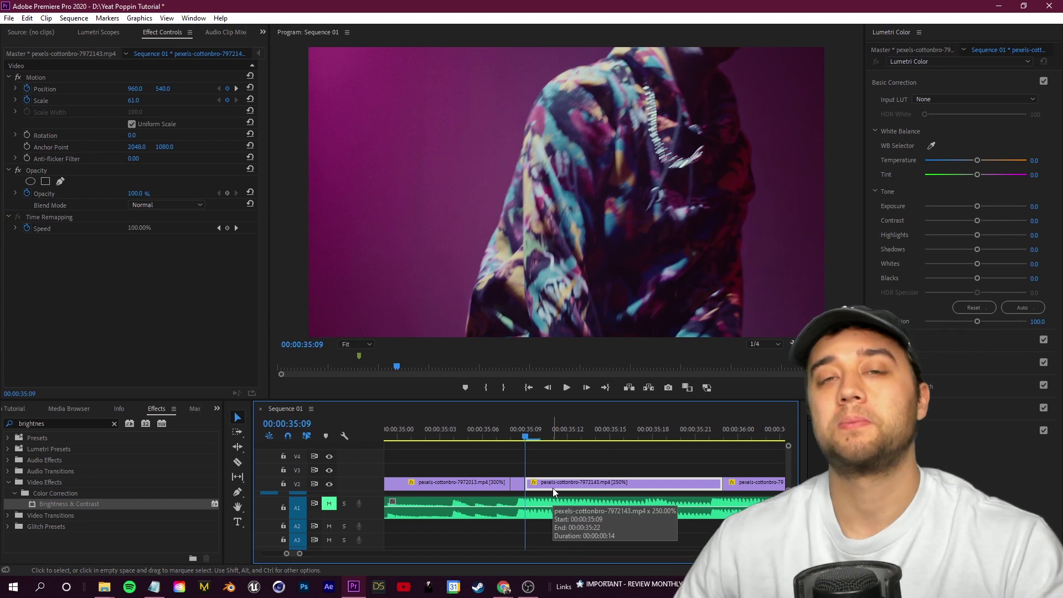
pyautogui.rightClick(590, 481)
pyautogui.click(615, 98)
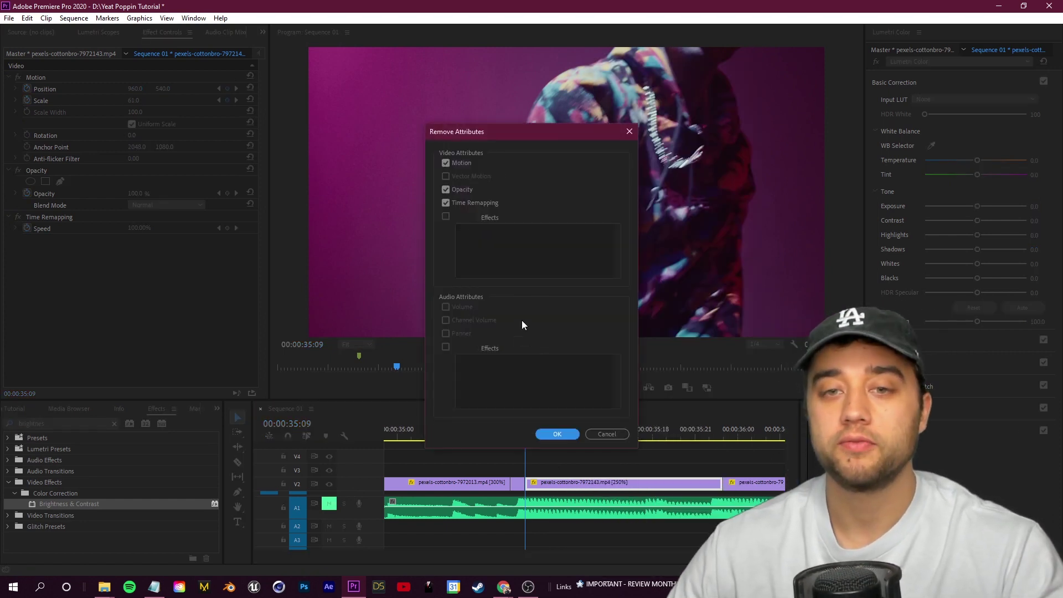
pyautogui.press('Return')
# Search the effects for "jarle" and look through Jarle's Deadpool Handheld Camera Presets
pyautogui.click(39, 419)
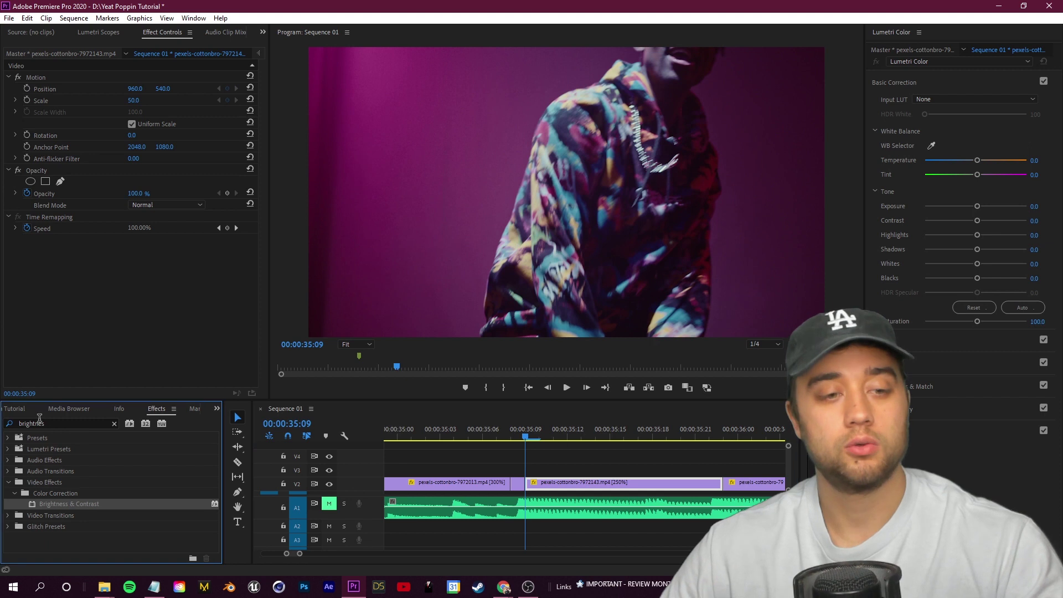
pyautogui.click(68, 423)
pyautogui.write('jarle3')
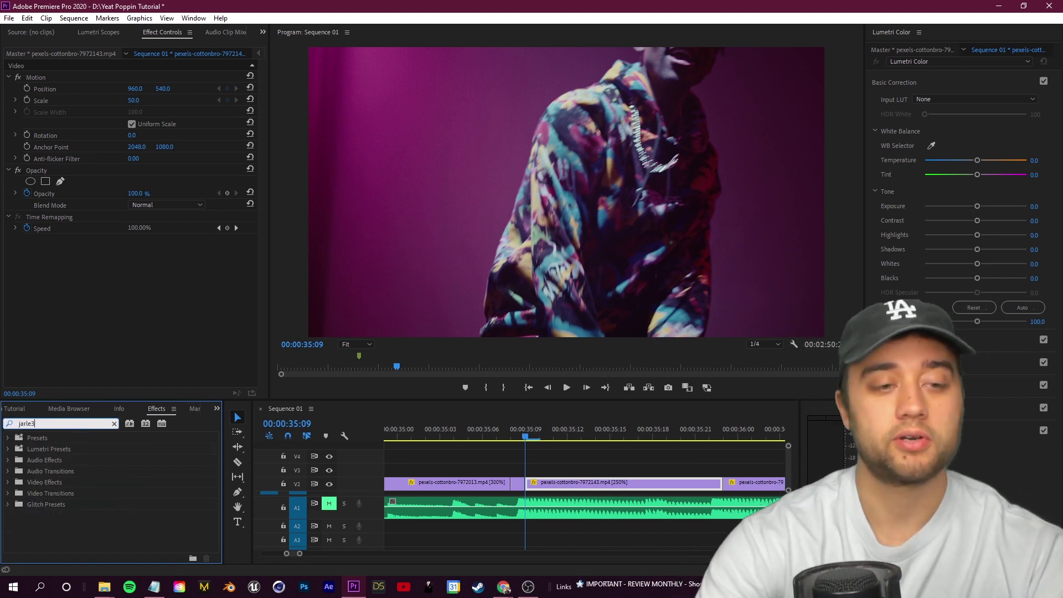
pyautogui.press('BackSpace')
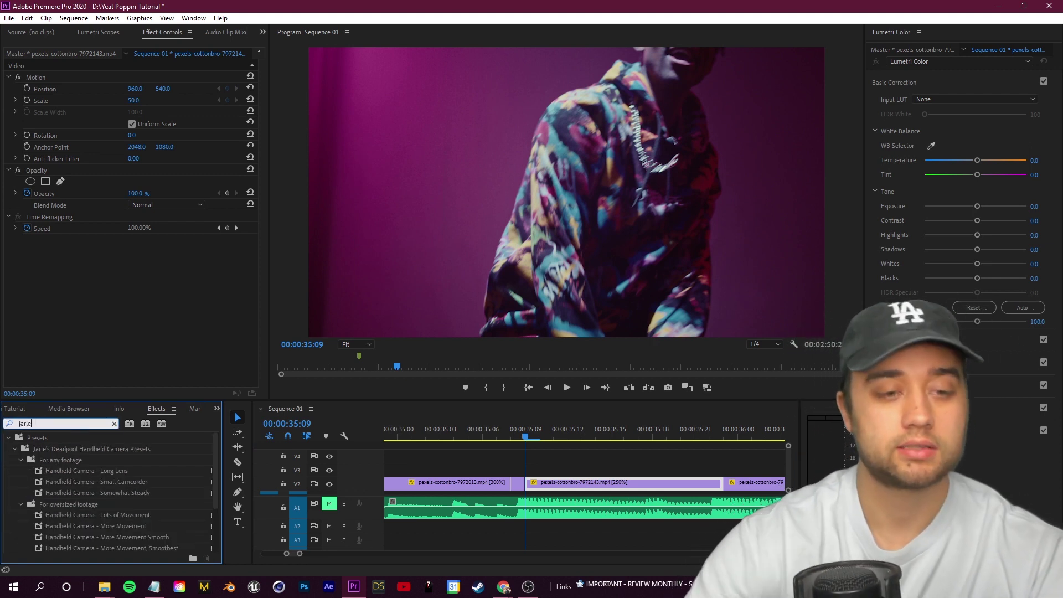
pyautogui.click(118, 450)
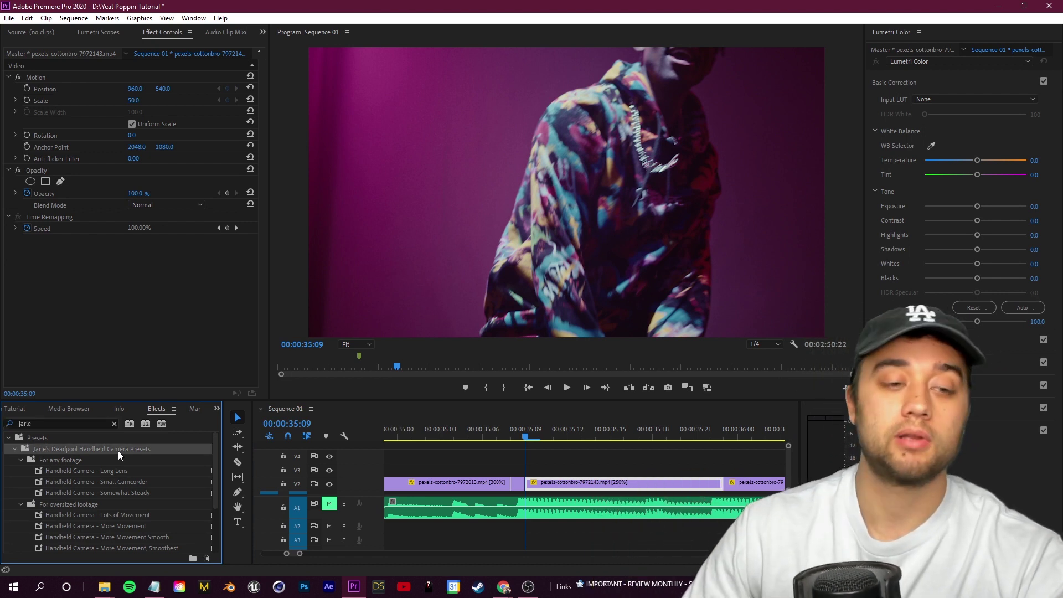
pyautogui.scroll(-1, 128, 463)
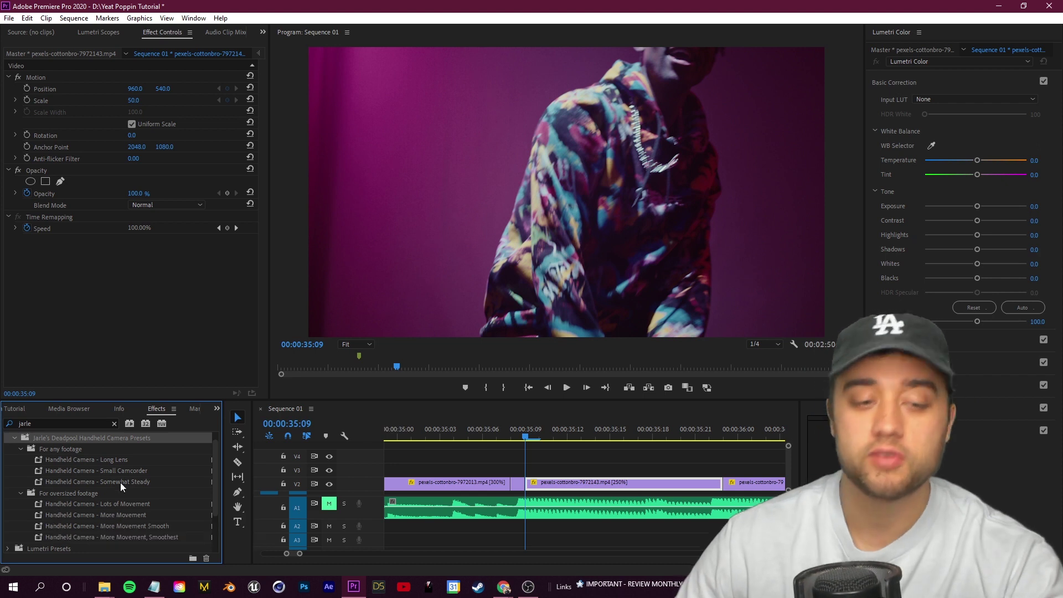
# Try the Handheld Camera - Long Lens preset on the pexels-cottonbro-7972143 clip and undo it
pyautogui.click(68, 459)
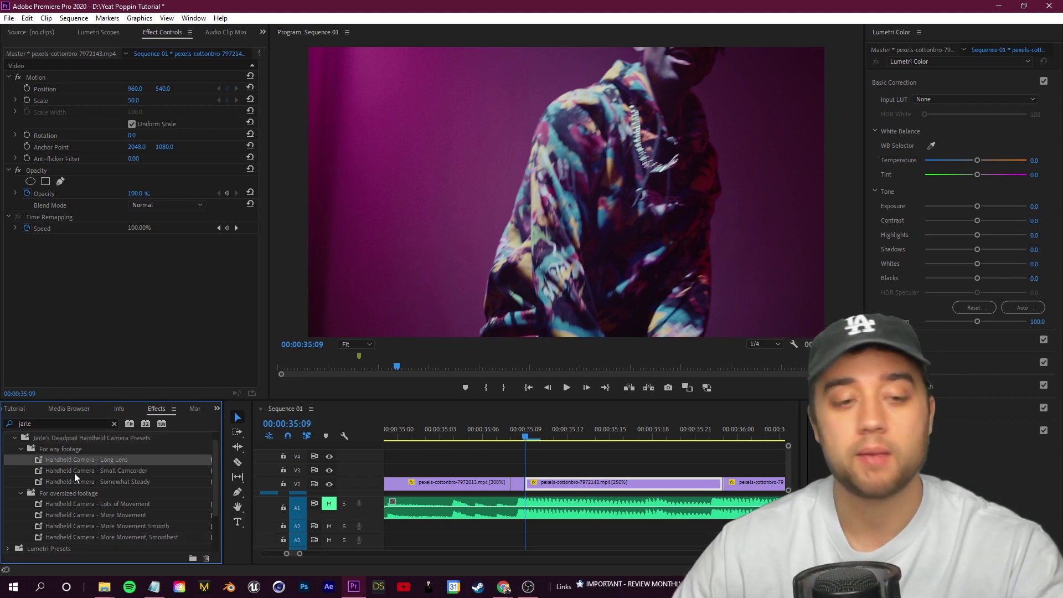
pyautogui.click(126, 482)
pyautogui.moveTo(130, 460); pyautogui.dragTo(577, 483)
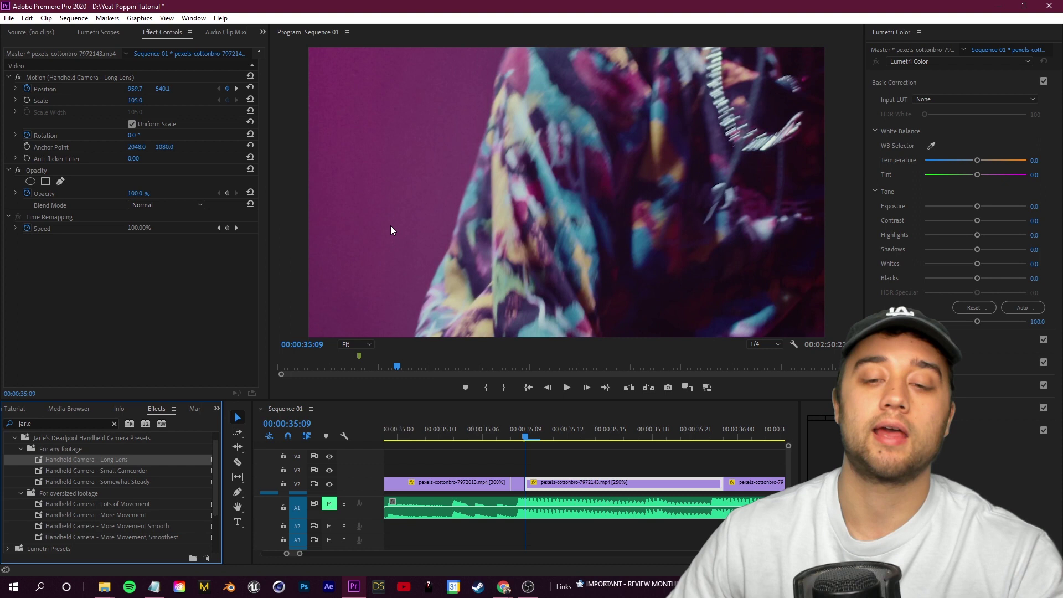
pyautogui.hotkey('ctrl', 'z')
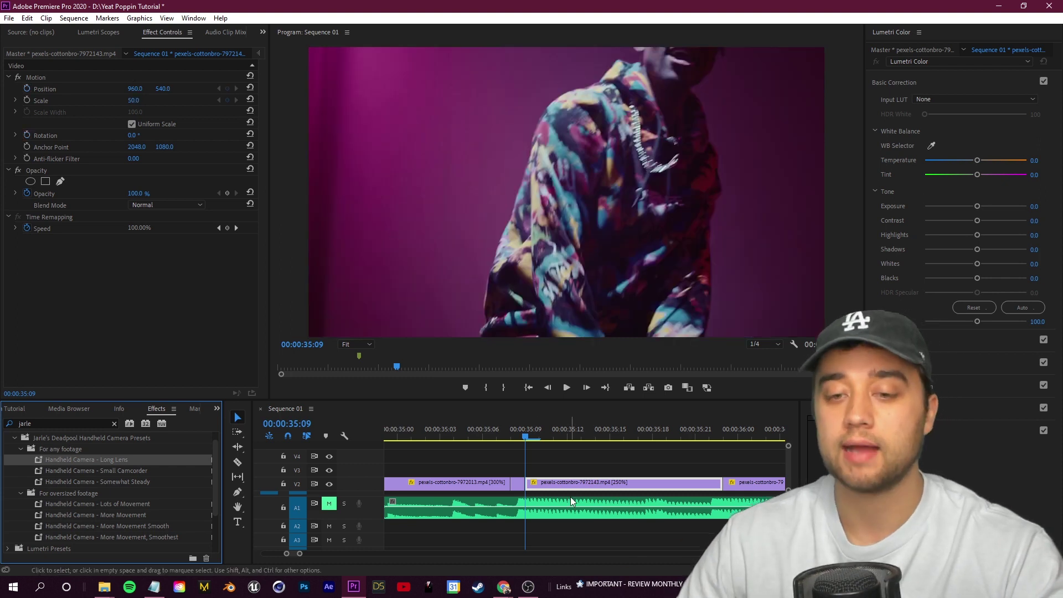
# Nest the pexels-cottonbro-7972143 clip as Nested Sequence 01 and apply the Handheld Camera - Long Lens preset to it, previewing the shake
pyautogui.rightClick(570, 483)
pyautogui.click(597, 313)
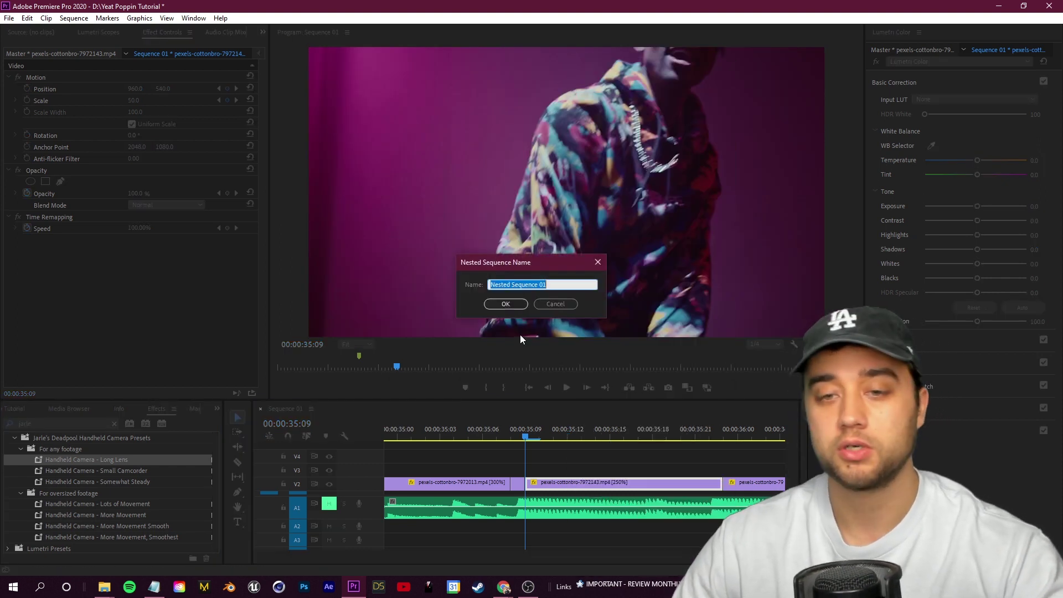
pyautogui.click(505, 303)
pyautogui.moveTo(554, 474); pyautogui.dragTo(564, 484)
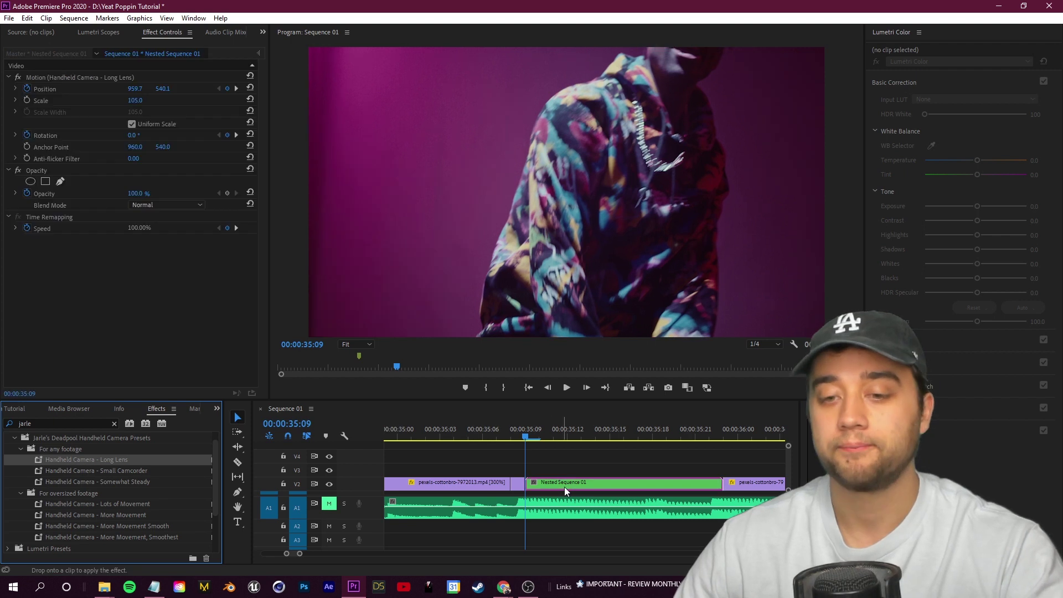
pyautogui.press('space')
pyautogui.moveTo(696, 434); pyautogui.dragTo(562, 436)
# Try the Handheld Camera - Somewhat Steady preset on Nested Sequence 01, checking the shake frame by frame, and undo it
pyautogui.moveTo(126, 483); pyautogui.dragTo(570, 482)
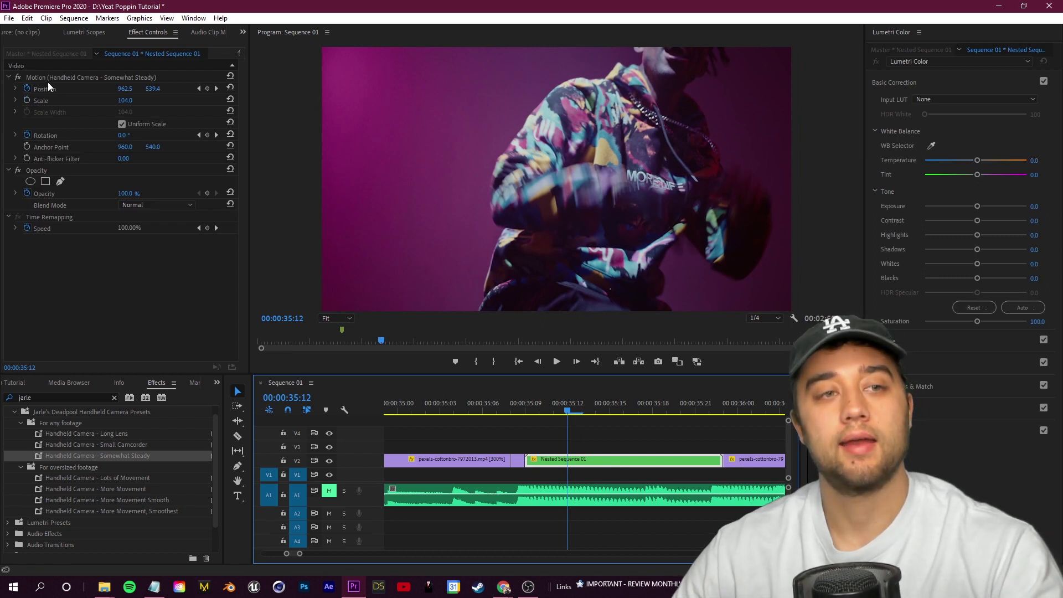
pyautogui.click(49, 79)
pyautogui.press('space')
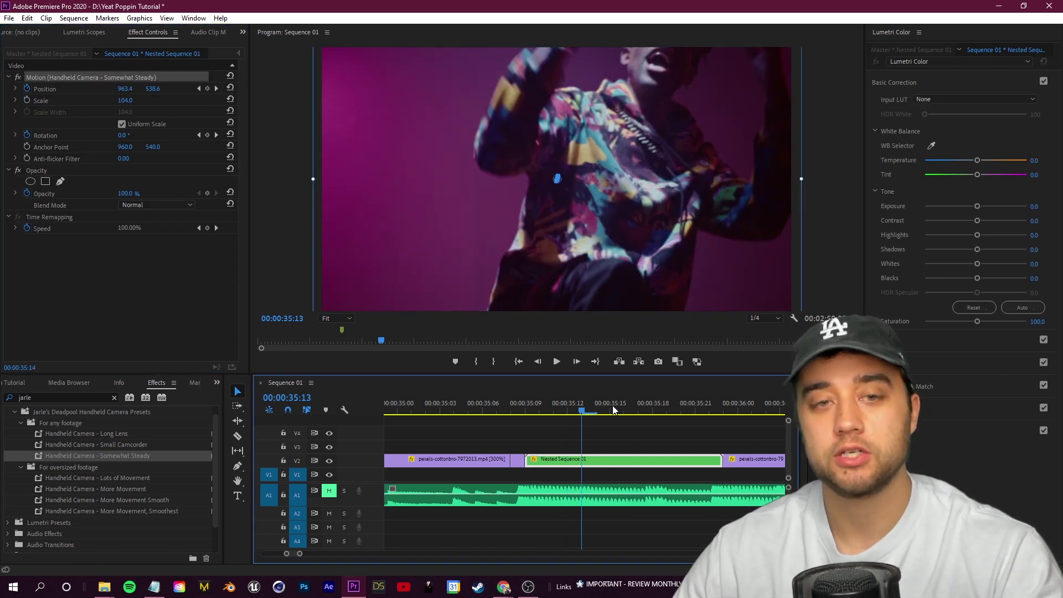
pyautogui.press('Right')
pyautogui.press('Right')
pyautogui.press('Right')
pyautogui.press('Left')
pyautogui.press('Left')
pyautogui.press('Left')
pyautogui.press('Left')
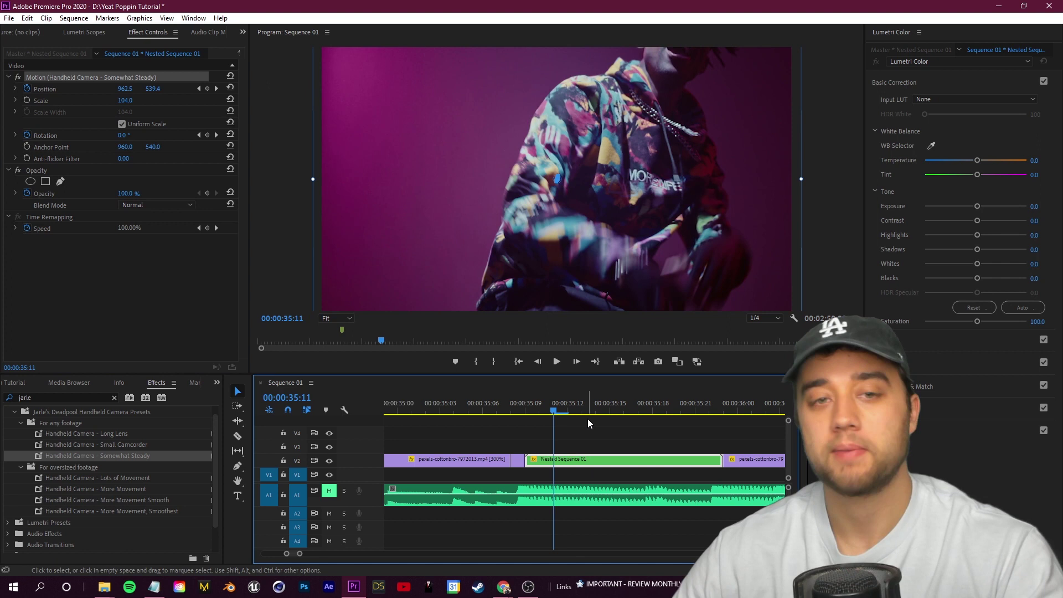
pyautogui.hotkey('ctrl', 'z')
# Split the pexels-cottonbro-7972143 clip at 00:00:35:19
pyautogui.click(605, 463)
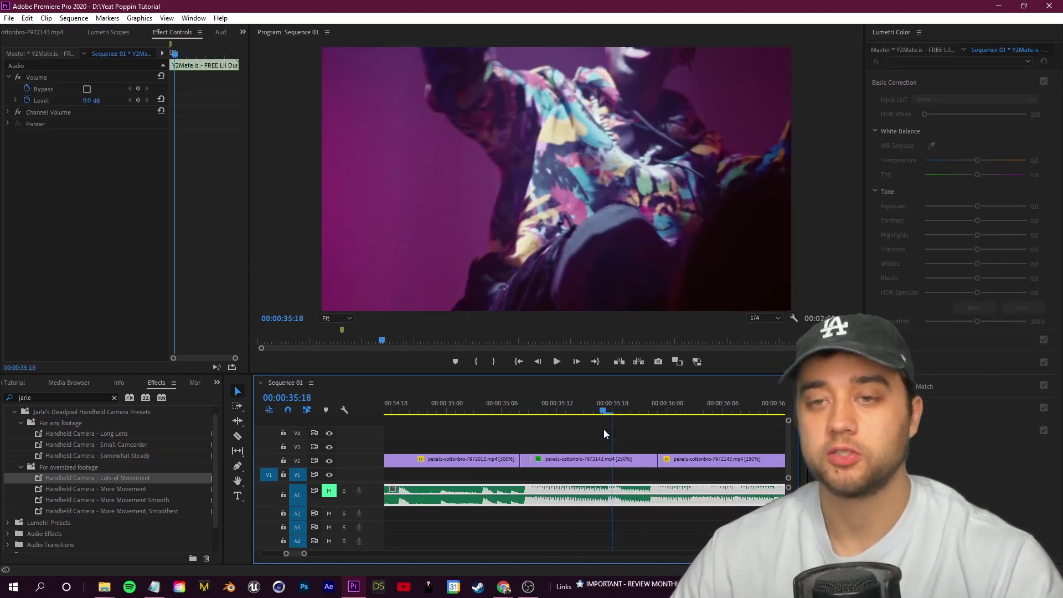
pyautogui.press('Right')
pyautogui.press('Right')
pyautogui.press('Right')
pyautogui.click(625, 462)
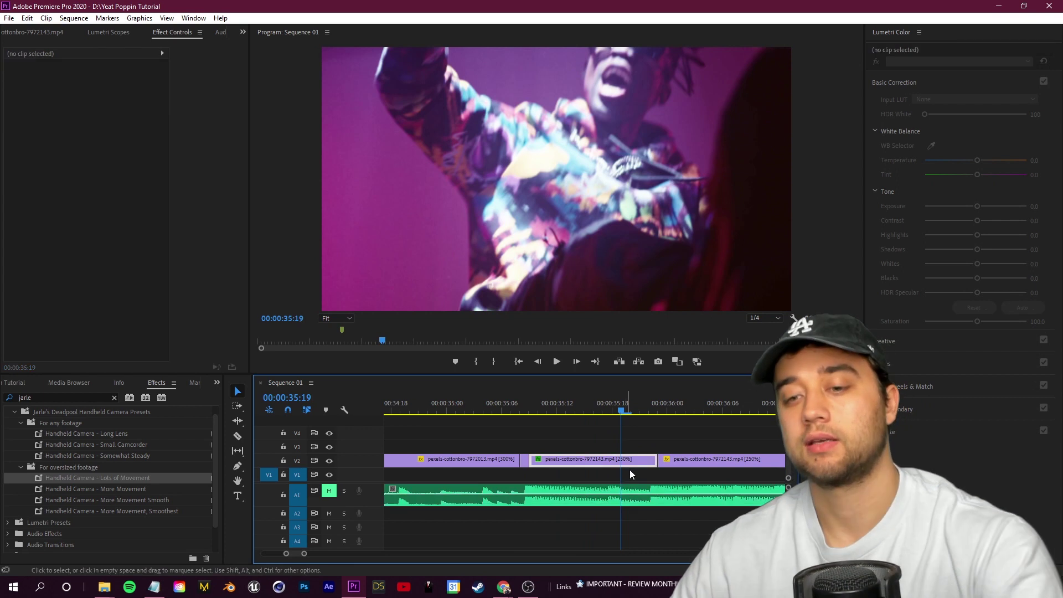
pyautogui.hotkey('ctrl', 'k')
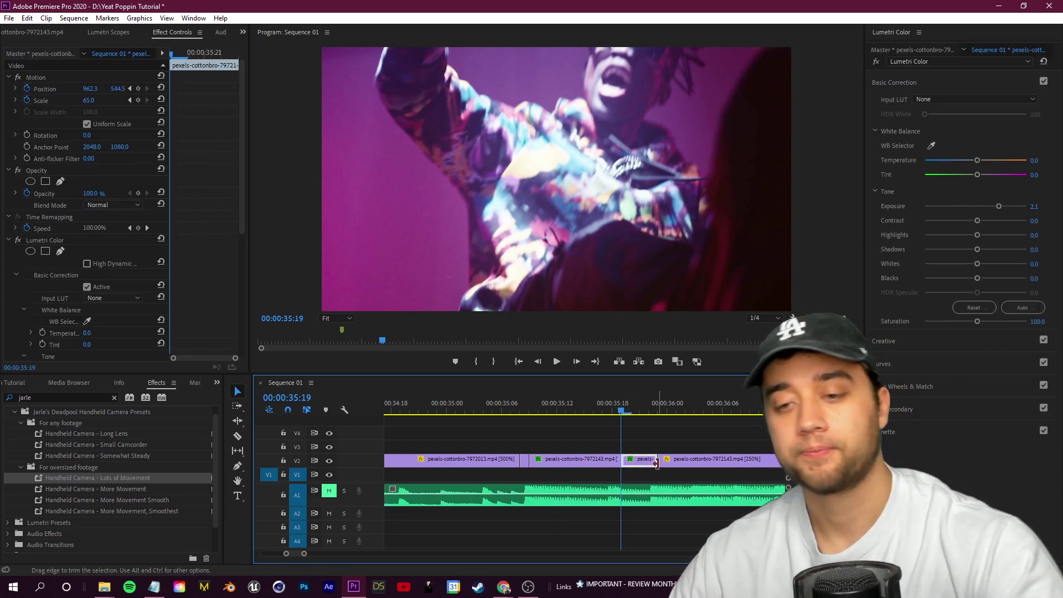
# Key the Scale of the short segment after the cut at 00:00:35:19 and set it to 51 one frame further
pyautogui.click(138, 100)
pyautogui.click(639, 464)
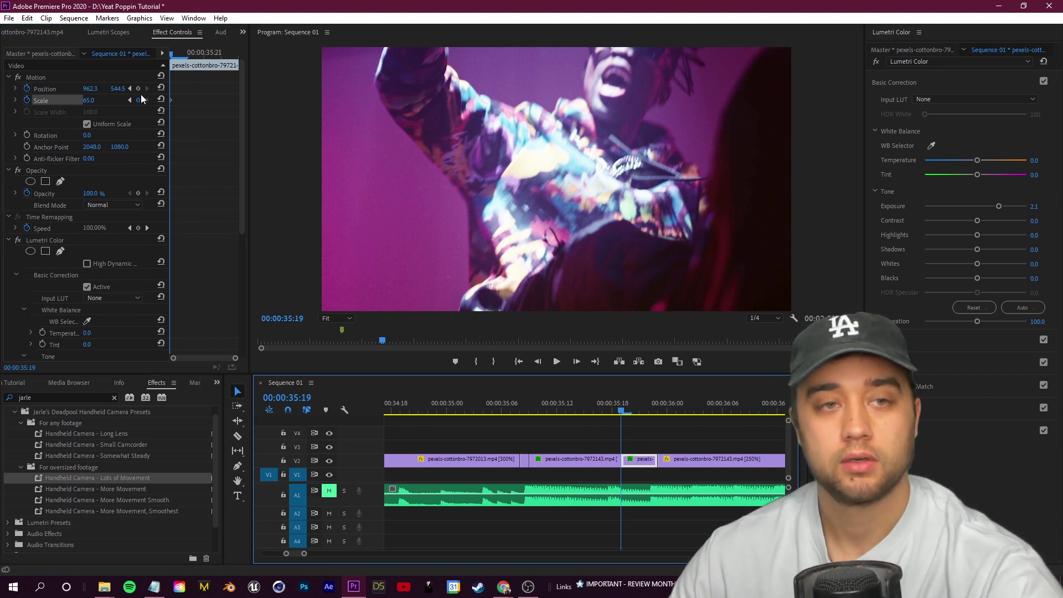
pyautogui.press('Right')
pyautogui.moveTo(93, 102)
pyautogui.mouseDown()
pyautogui.moveTo(109, 105)
pyautogui.moveTo(89, 111)
pyautogui.mouseUp()
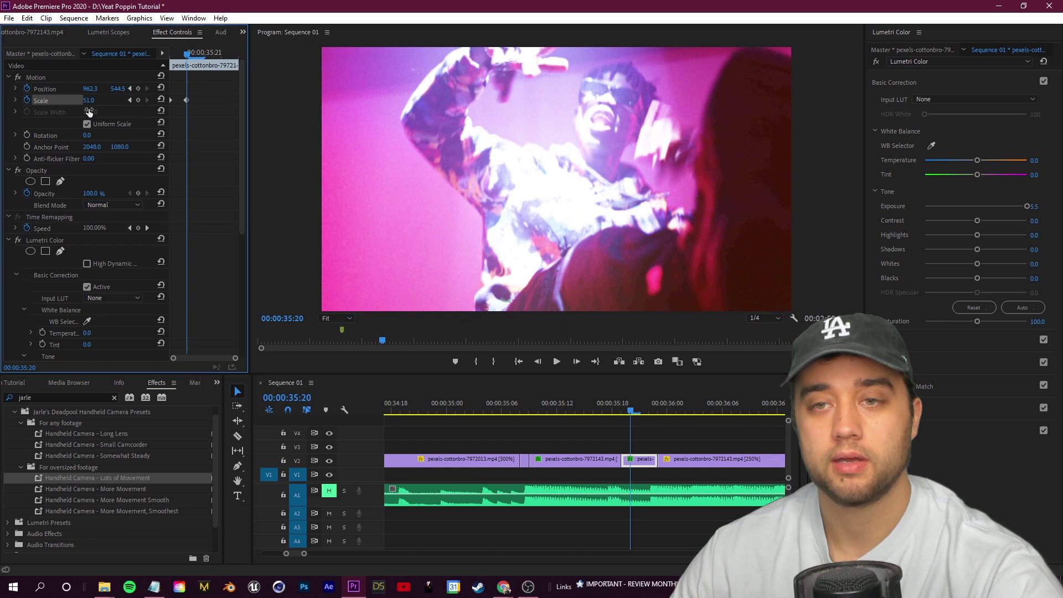
# Scrub and play across the cut at 00:00:35:19 to preview the Scale change
pyautogui.click(637, 494)
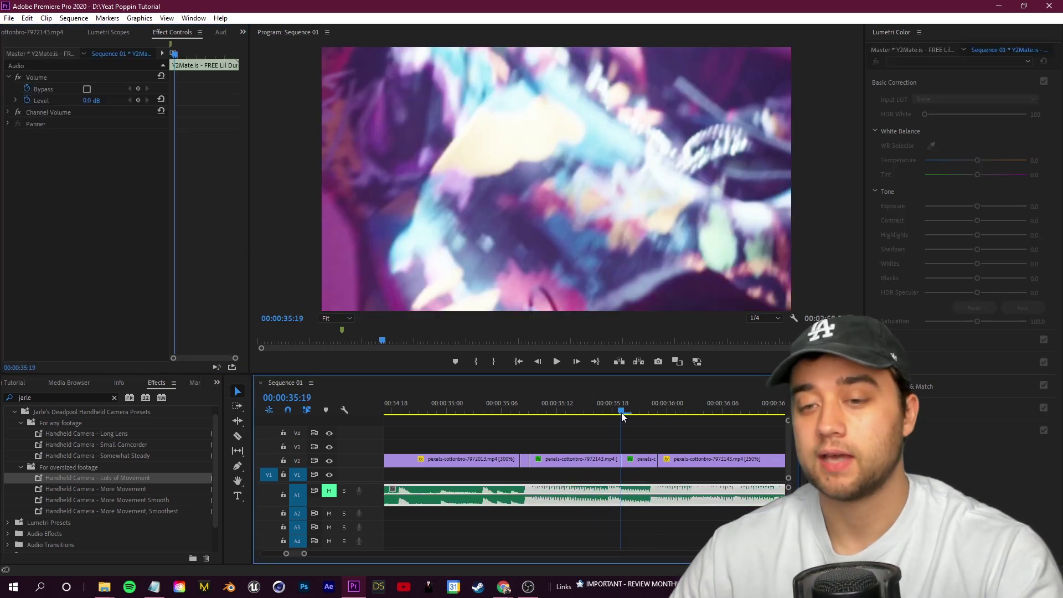
pyautogui.moveTo(631, 420); pyautogui.dragTo(589, 429)
pyautogui.press('space')
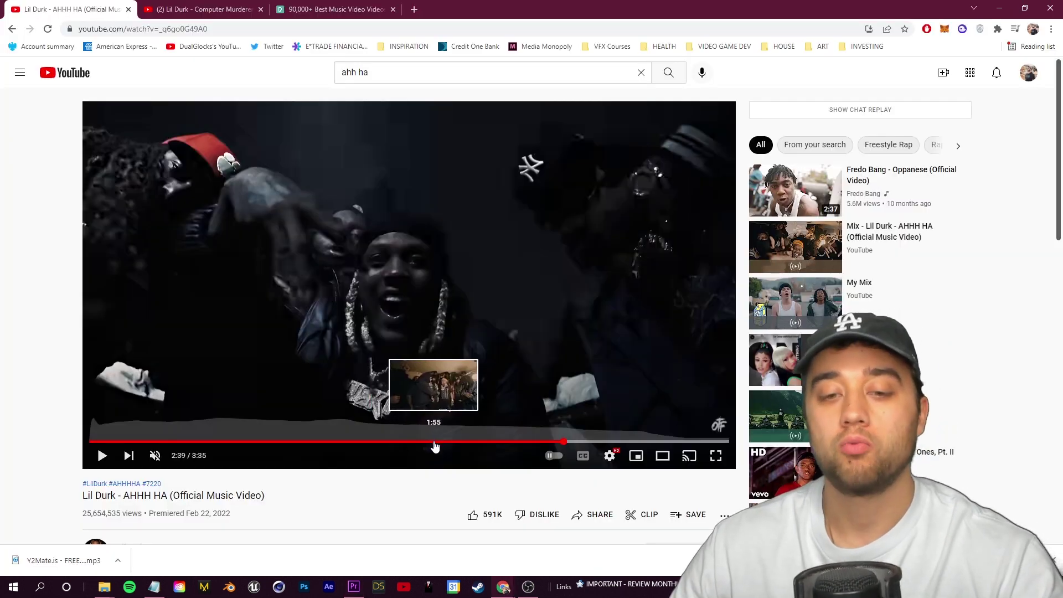
# Switch to YouTube and review the Lil Durk - AHHH HA video from about 1:55 in full screen as an effect reference
pyautogui.click(433, 442)
pyautogui.click(102, 458)
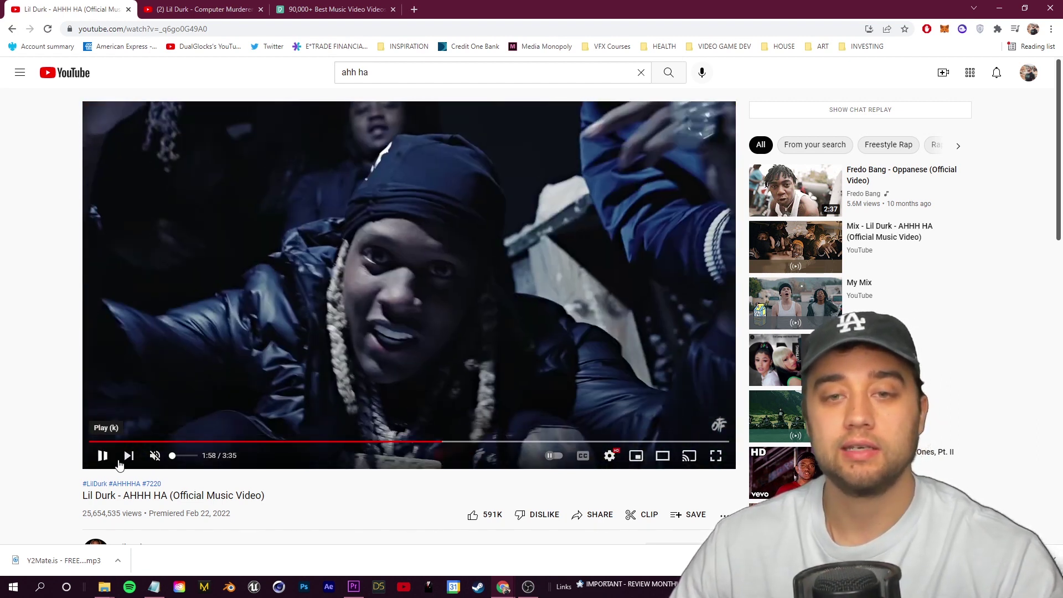
pyautogui.click(702, 460)
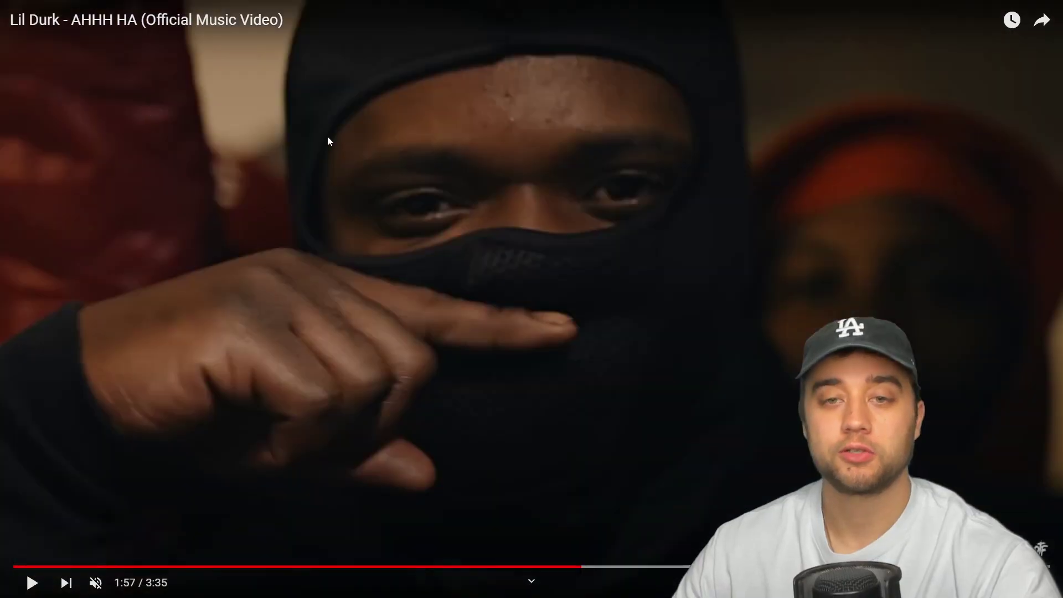
pyautogui.click(28, 585)
pyautogui.click(23, 591)
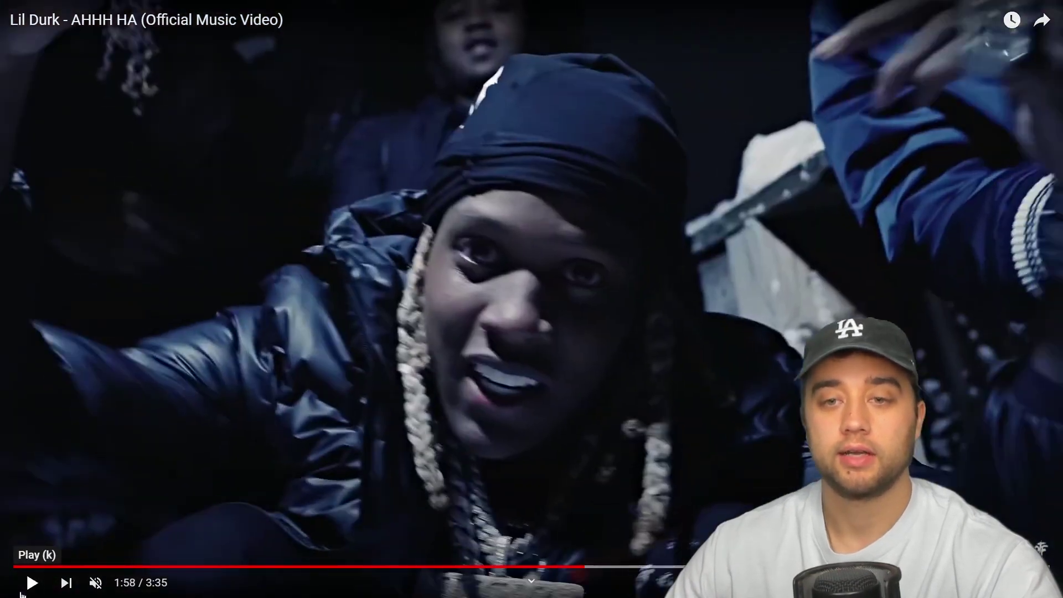
pyautogui.press('Escape')
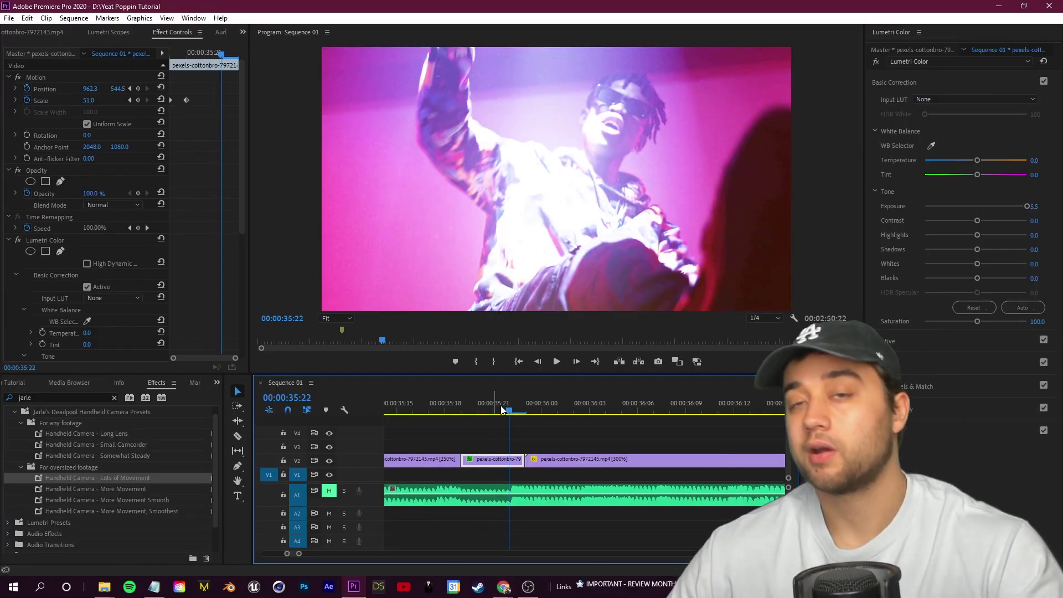
# Nest the two short V2 segments meeting at 00:00:35:23 as Nested Sequence 02 and select the nested clip
pyautogui.moveTo(501, 406); pyautogui.dragTo(650, 453)
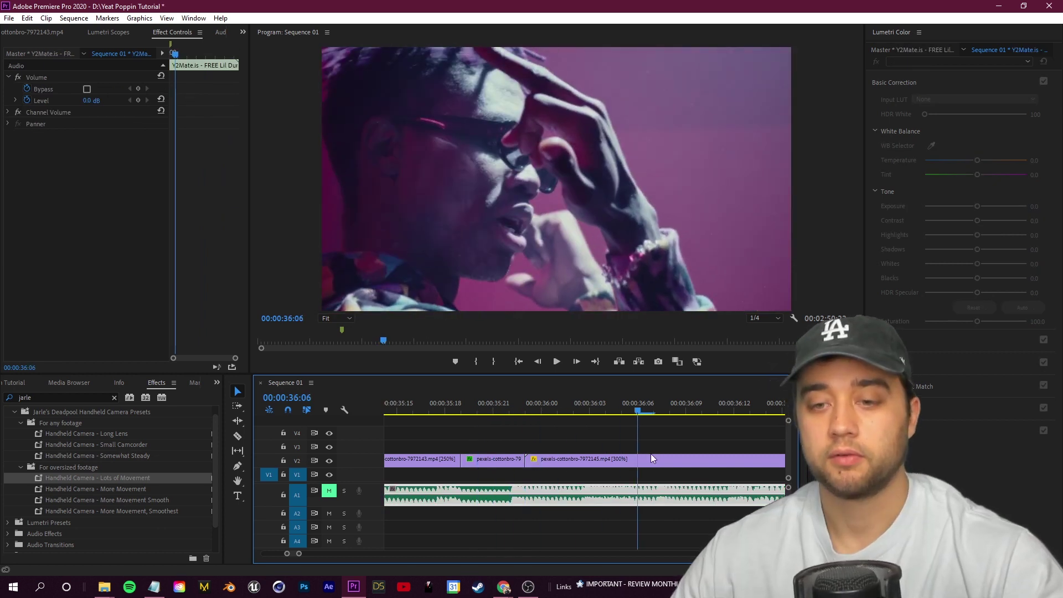
pyautogui.moveTo(632, 407); pyautogui.dragTo(566, 473)
pyautogui.rightClick(571, 461)
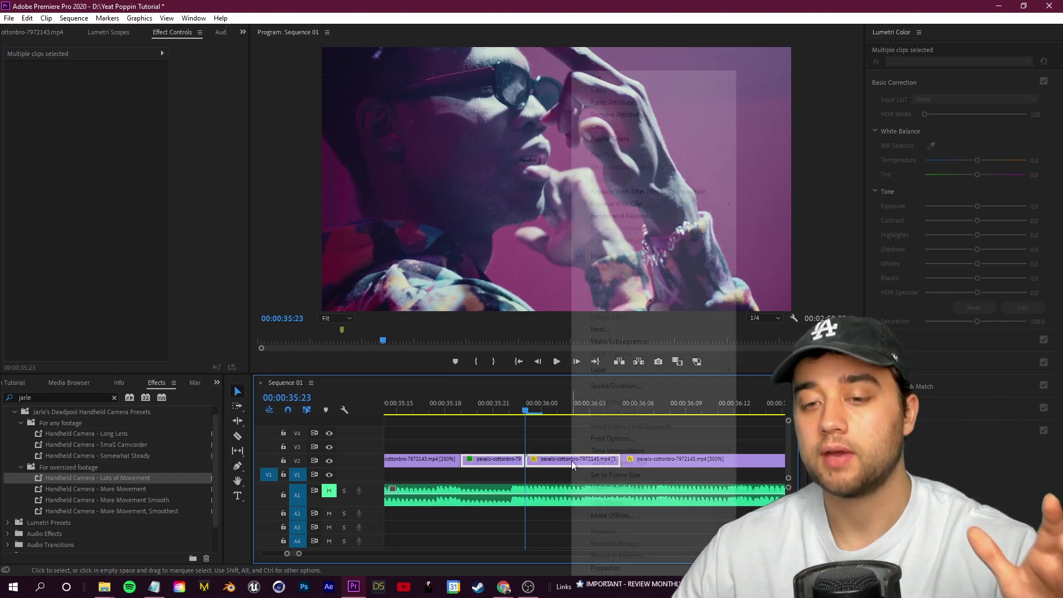
pyautogui.click(610, 328)
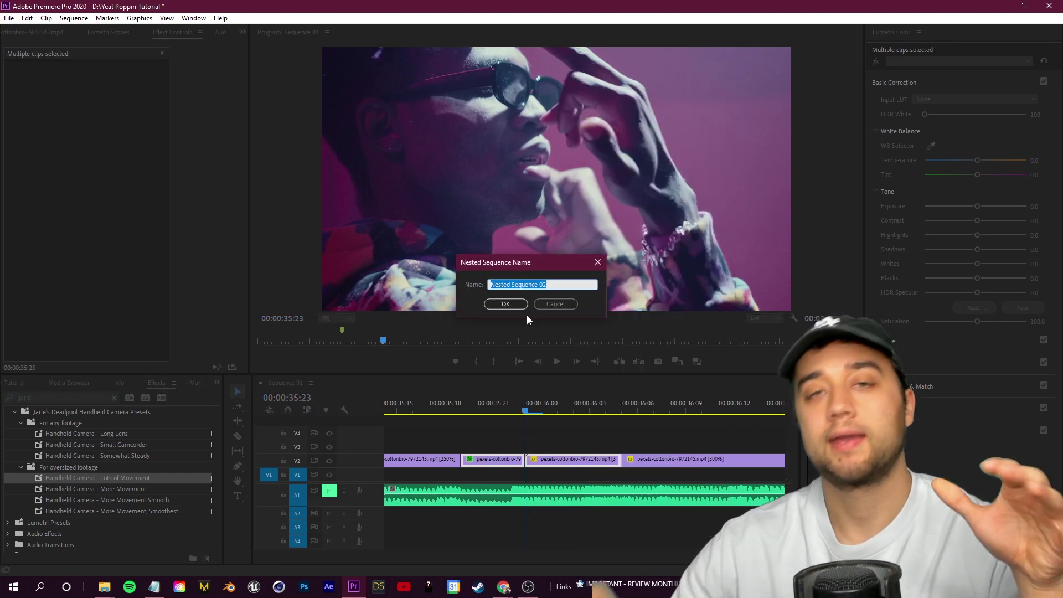
pyautogui.click(505, 304)
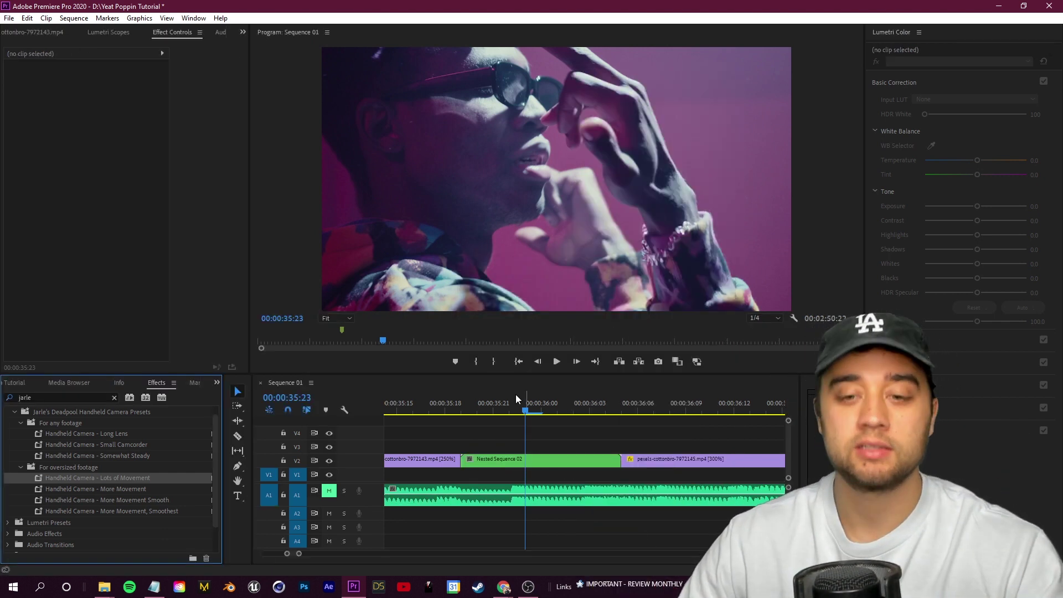
pyautogui.click(580, 433)
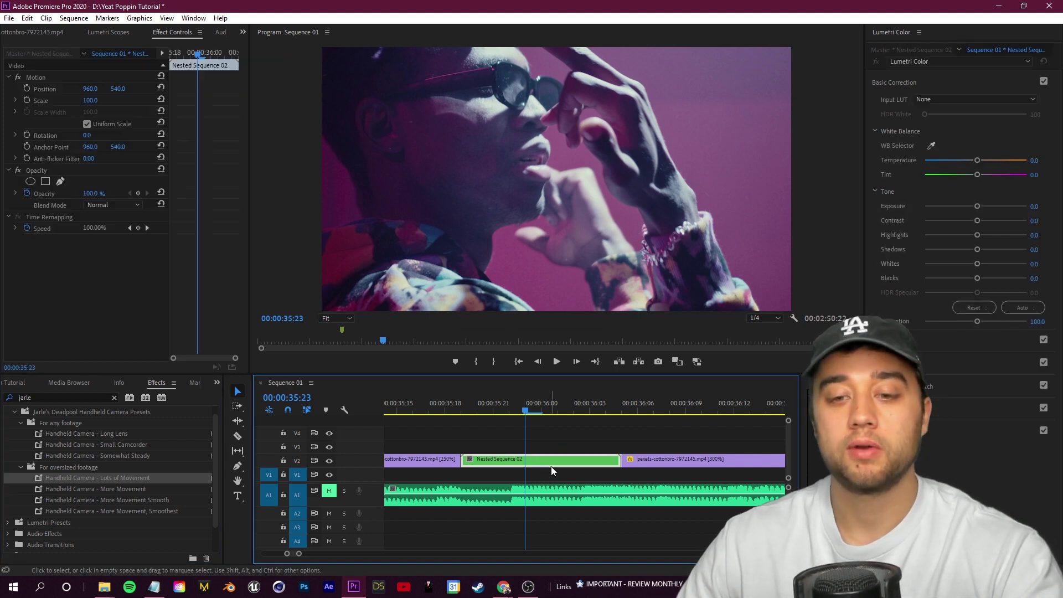
# Open Nested Sequence 02 to inspect the two segments inside it, and return to Sequence 01
pyautogui.doubleClick(550, 461)
pyautogui.click(433, 460)
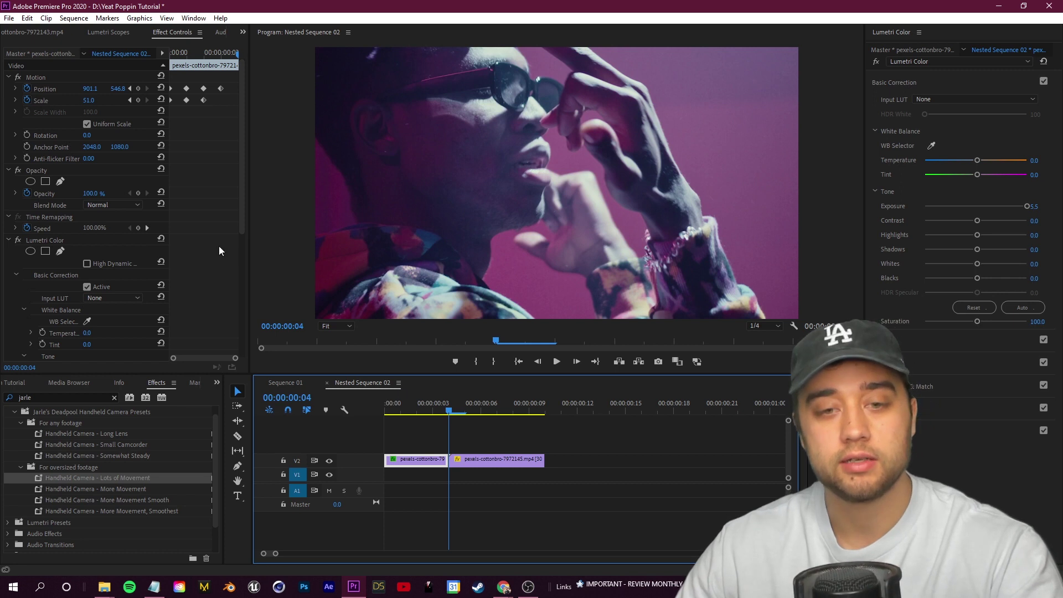
pyautogui.click(290, 386)
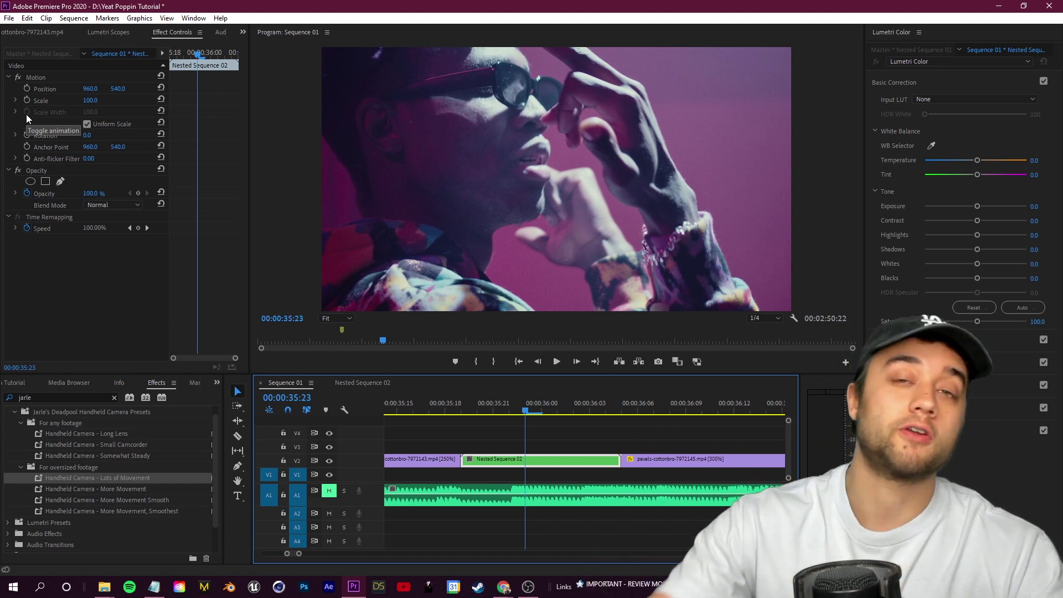
pyautogui.click(608, 434)
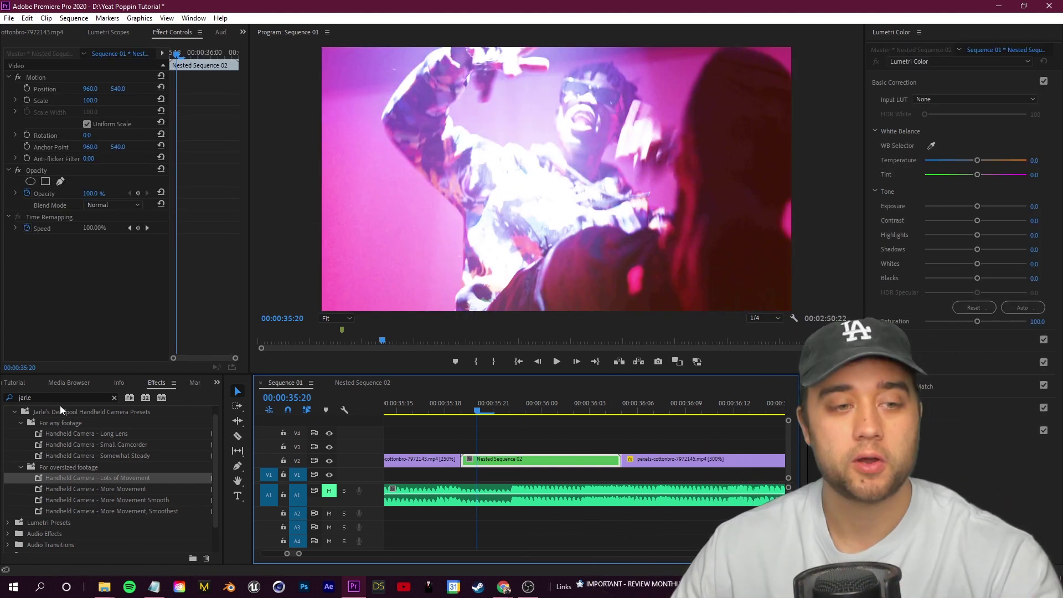
# Apply the Echo video effect to the Nested Sequence 02 clip and set its Echo Operator to Screen
pyautogui.doubleClick(56, 398)
pyautogui.write('echo')
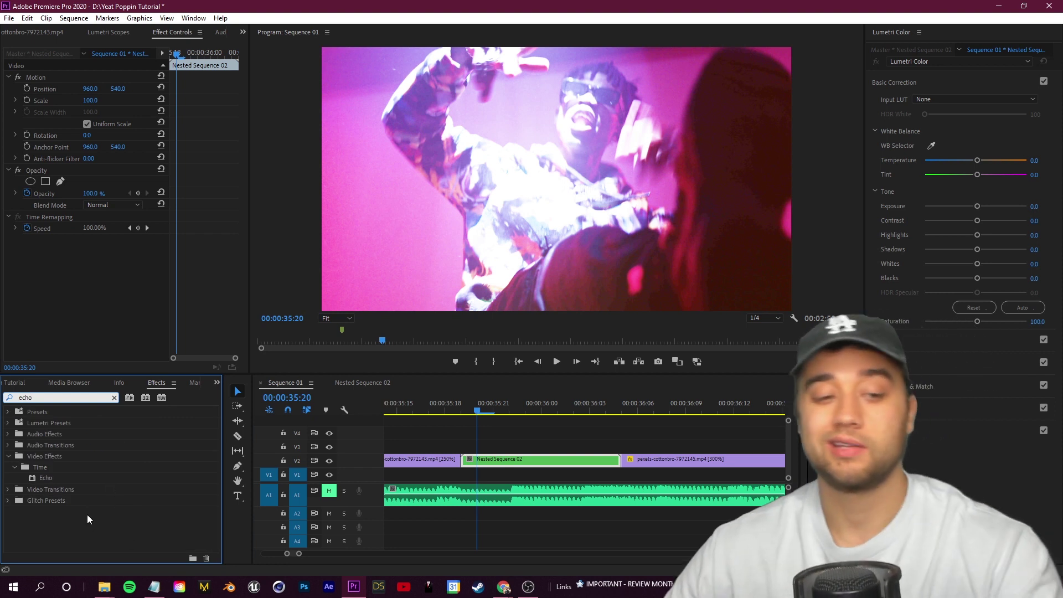
pyautogui.moveTo(46, 478); pyautogui.dragTo(494, 459)
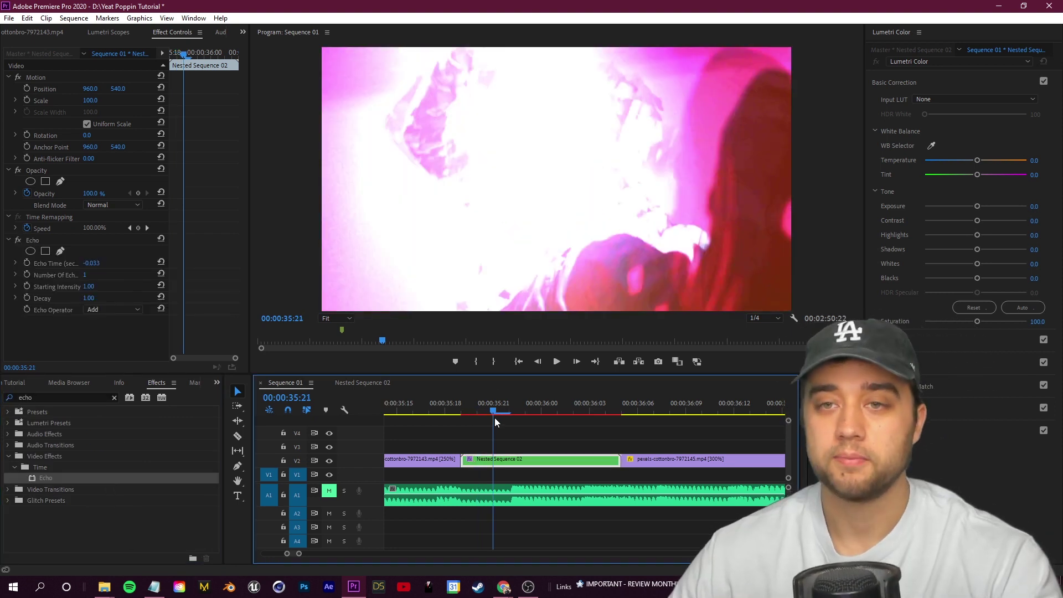
pyautogui.click(16, 263)
pyautogui.click(14, 264)
pyautogui.click(108, 313)
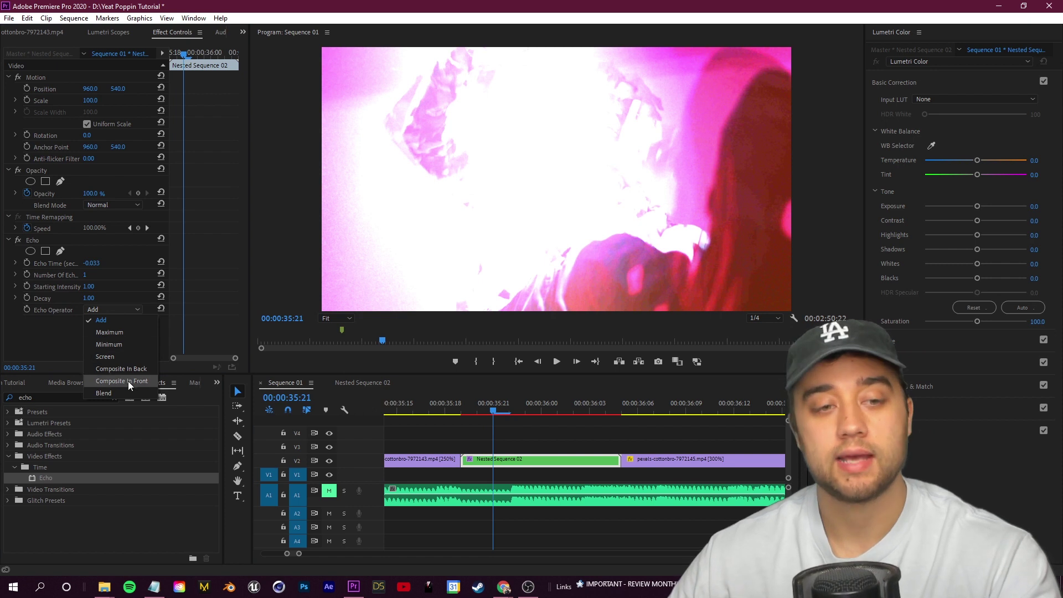
pyautogui.click(114, 358)
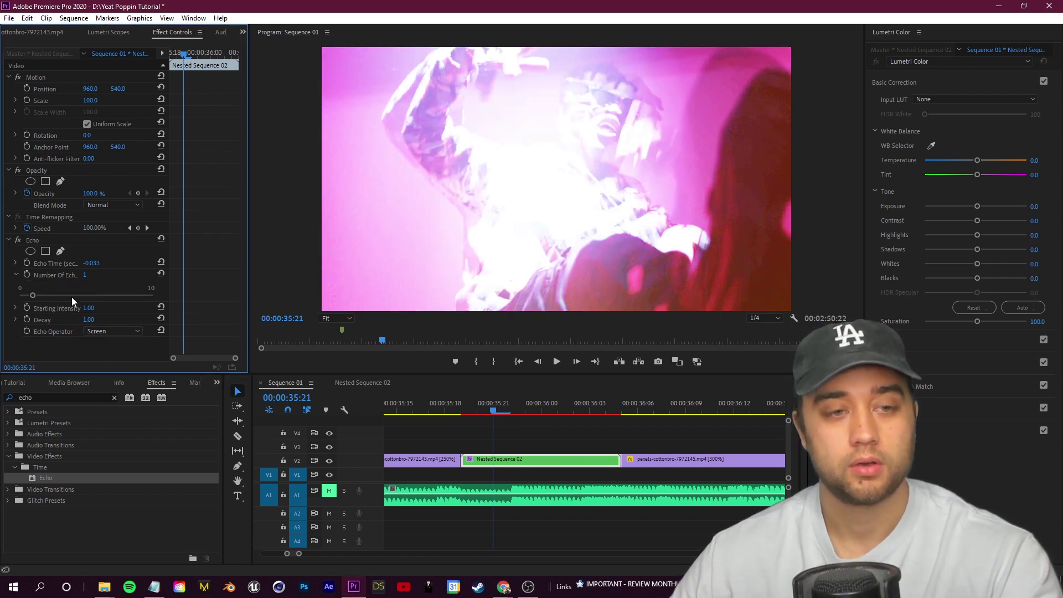
# Set the nested clip's Echo to 2 echoes, starting intensity 0.47 and decay 0.96, and review the effect settings
pyautogui.click(63, 295)
pyautogui.moveTo(68, 297); pyautogui.dragTo(65, 297)
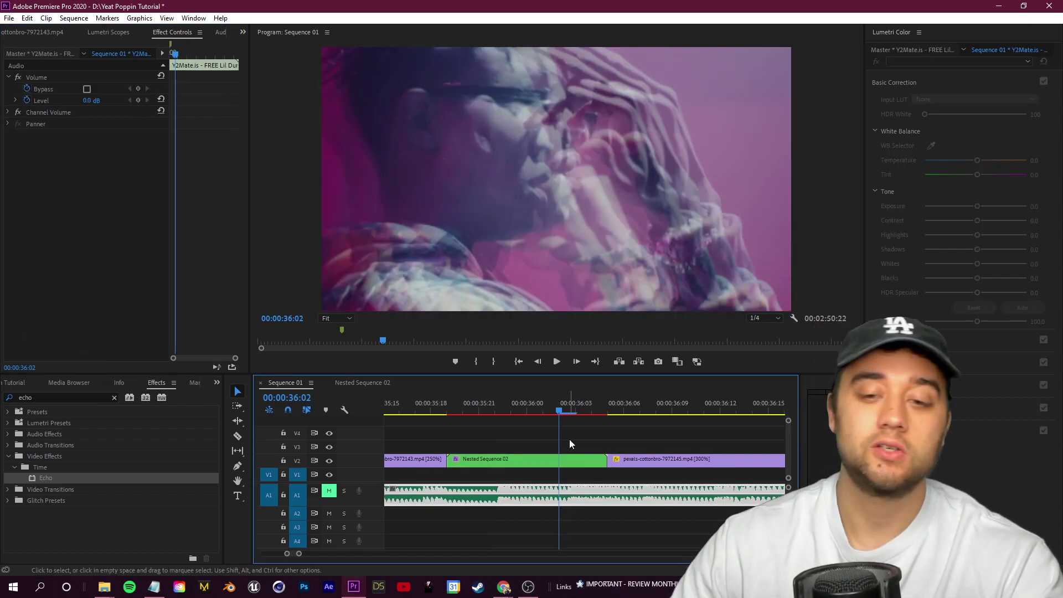
pyautogui.click(587, 464)
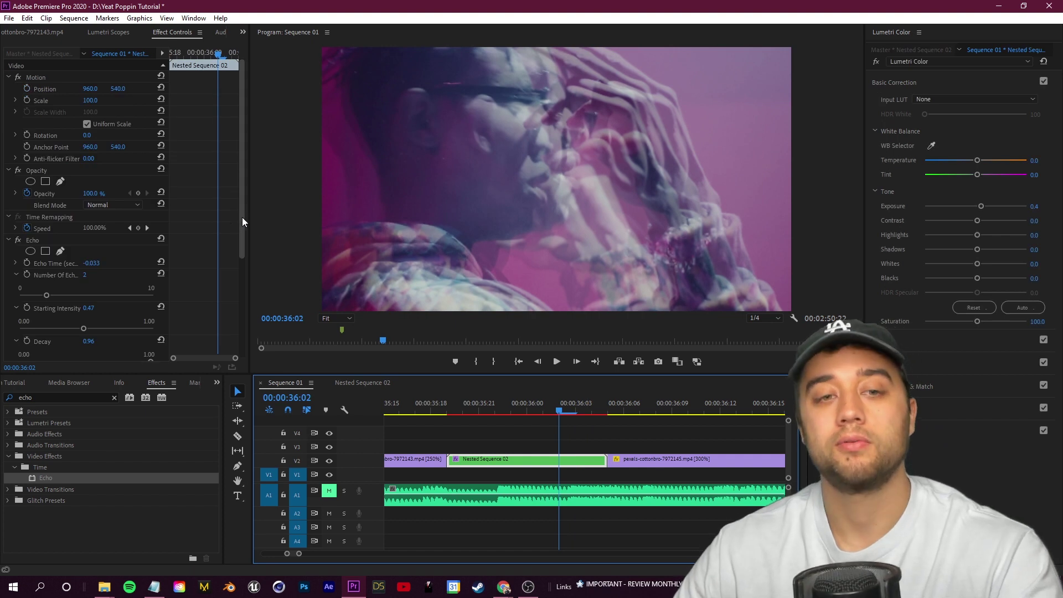
pyautogui.moveTo(242, 217); pyautogui.dragTo(224, 314)
pyautogui.scroll(3, 78, 195)
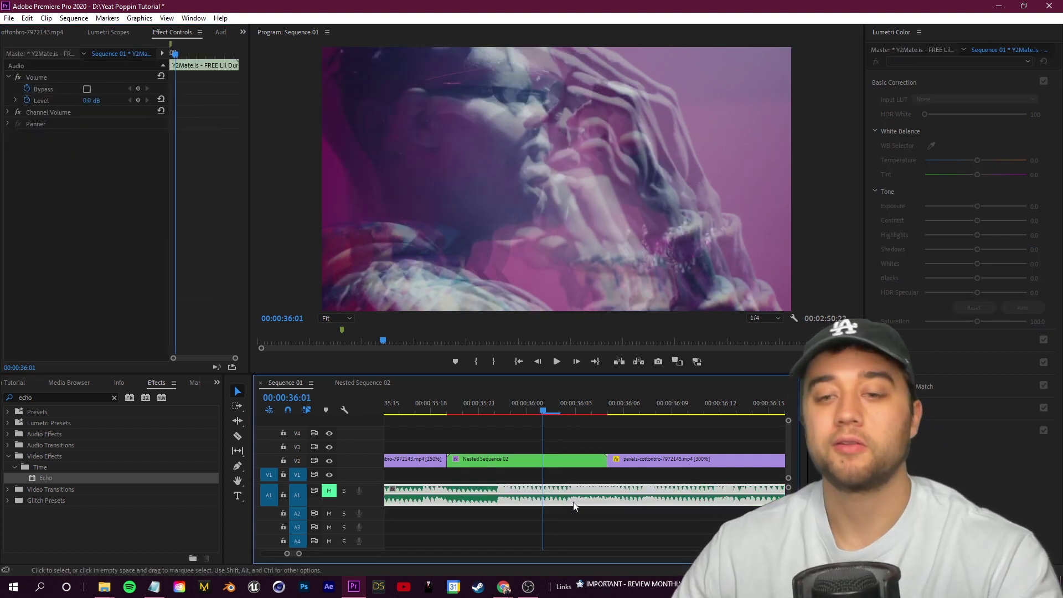
# Remove the Echo effect from the Nested Sequence 02 clip on V2
pyautogui.click(576, 462)
pyautogui.click(580, 452)
pyautogui.click(574, 460)
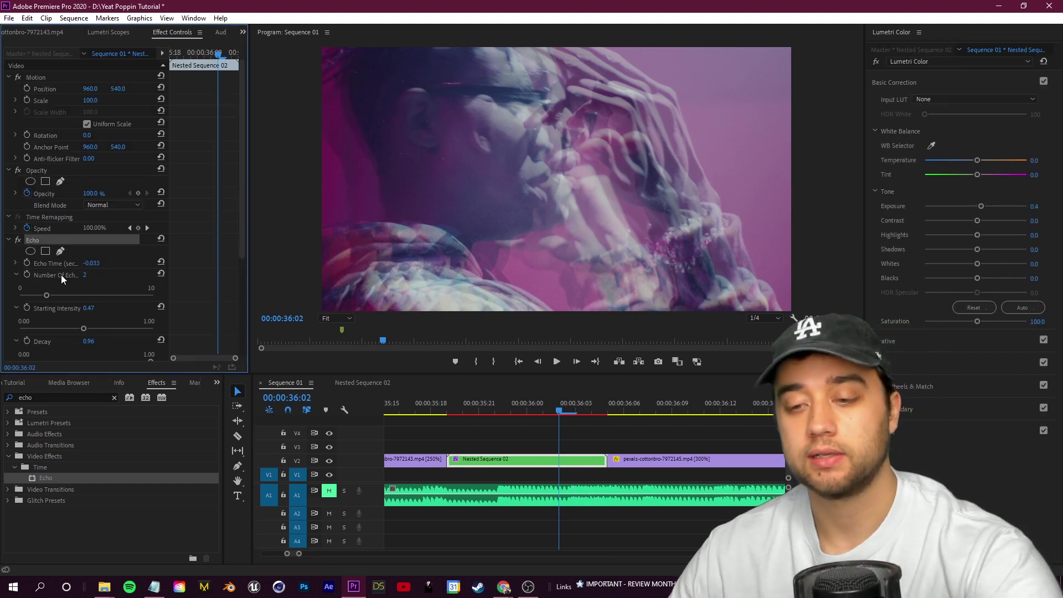
pyautogui.click(656, 433)
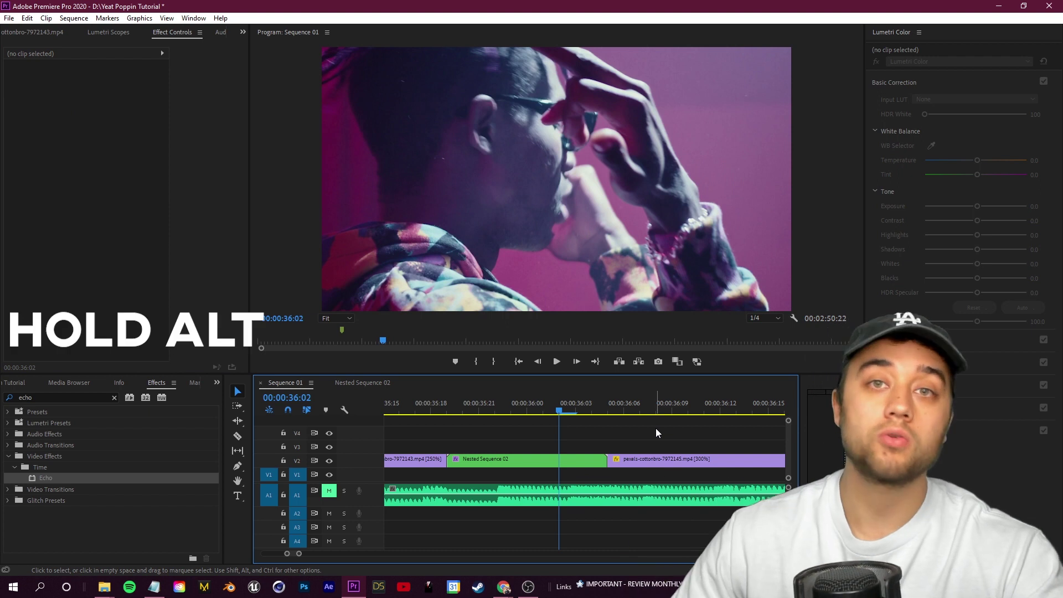
# Duplicate Nested Sequence 02 onto V3 and give the copy an Echo with Screen operator, 3 echoes, starting intensity 0.39 and decay 0.81
pyautogui.moveTo(571, 460); pyautogui.dragTo(568, 451)
pyautogui.click(572, 446)
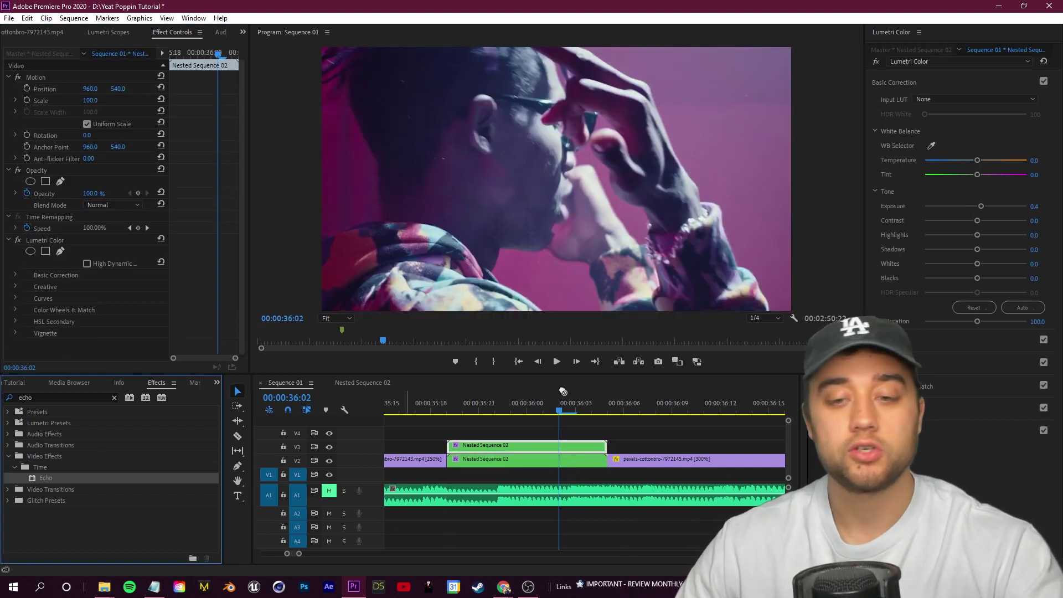
pyautogui.moveTo(547, 447); pyautogui.dragTo(520, 449)
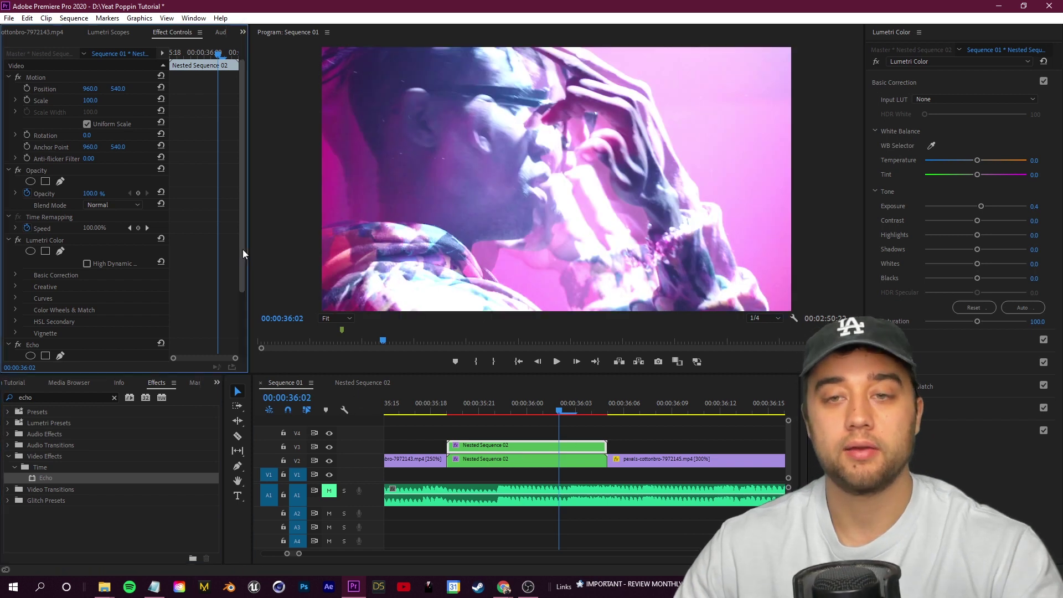
pyautogui.scroll(-3, 242, 248)
pyautogui.click(113, 332)
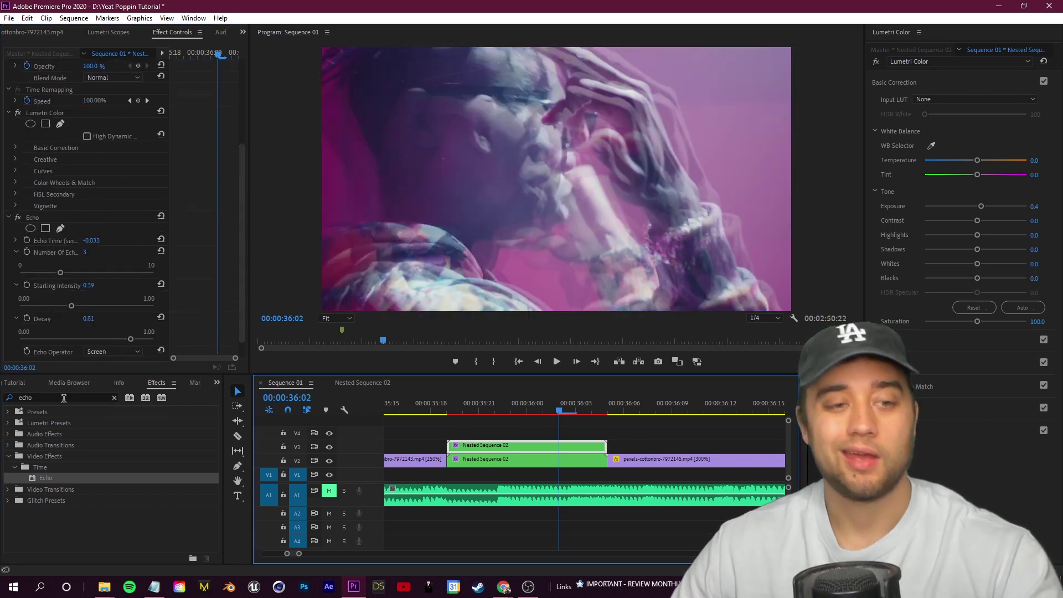
# Apply Directional Blur to the V3 copy of Nested Sequence 02 with a direction of 75°
pyautogui.click(64, 399)
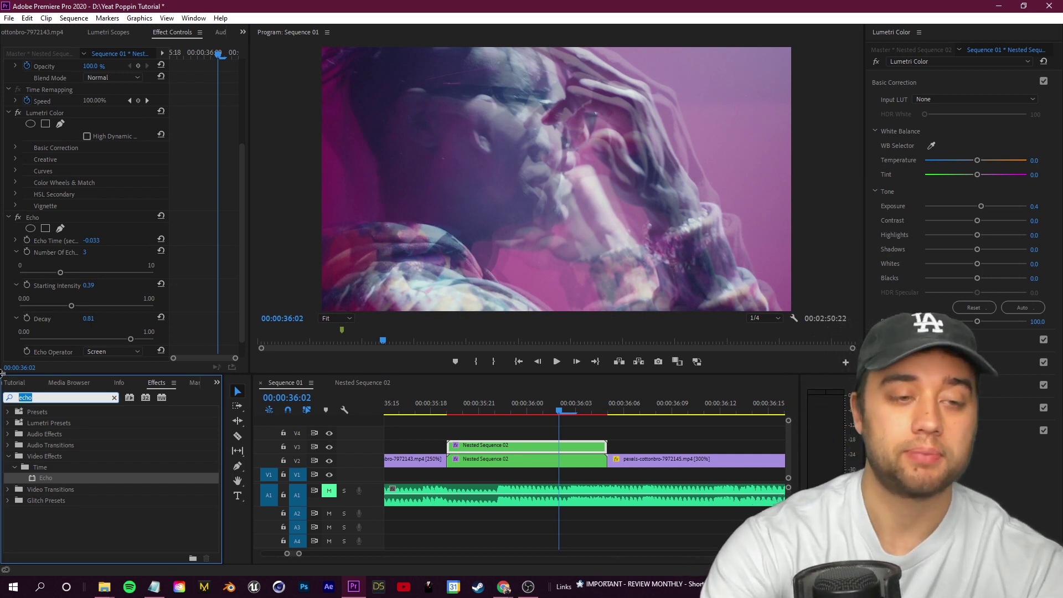
pyautogui.write('directional')
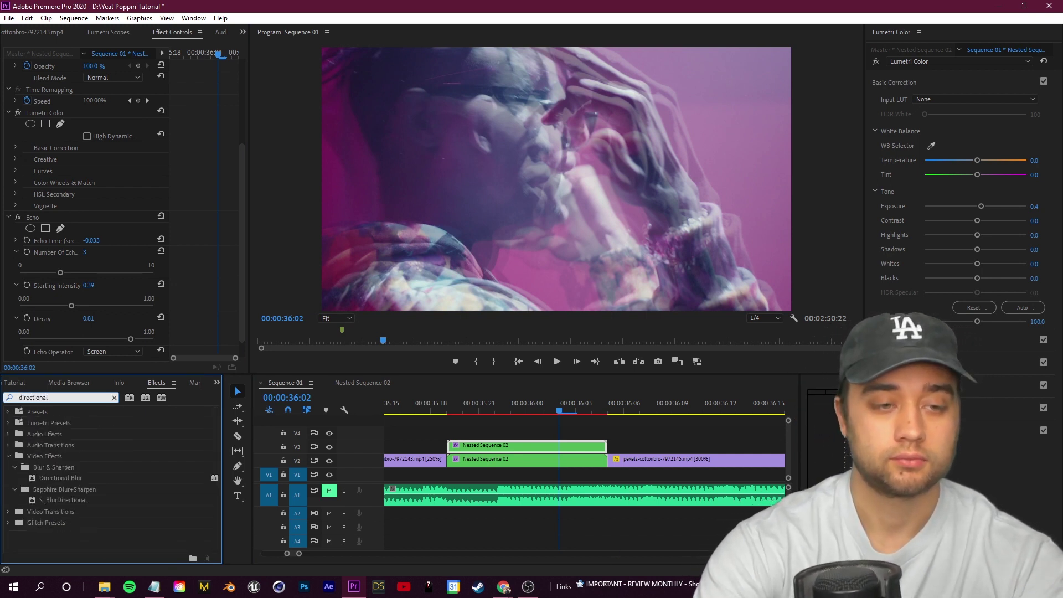
pyautogui.moveTo(84, 482); pyautogui.dragTo(568, 450)
pyautogui.scroll(-2, 217, 331)
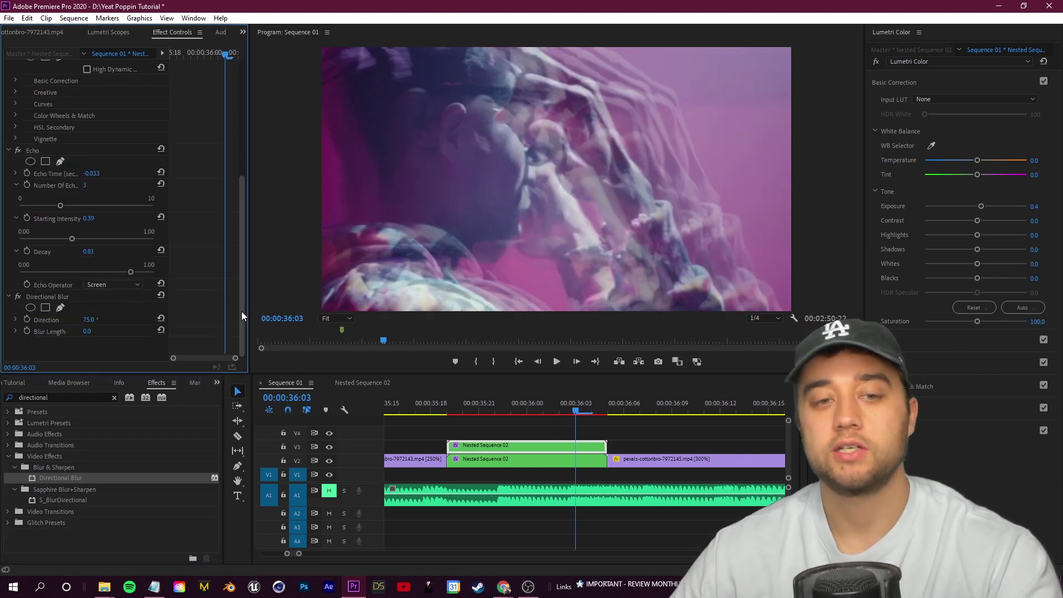
pyautogui.moveTo(241, 311); pyautogui.dragTo(241, 190)
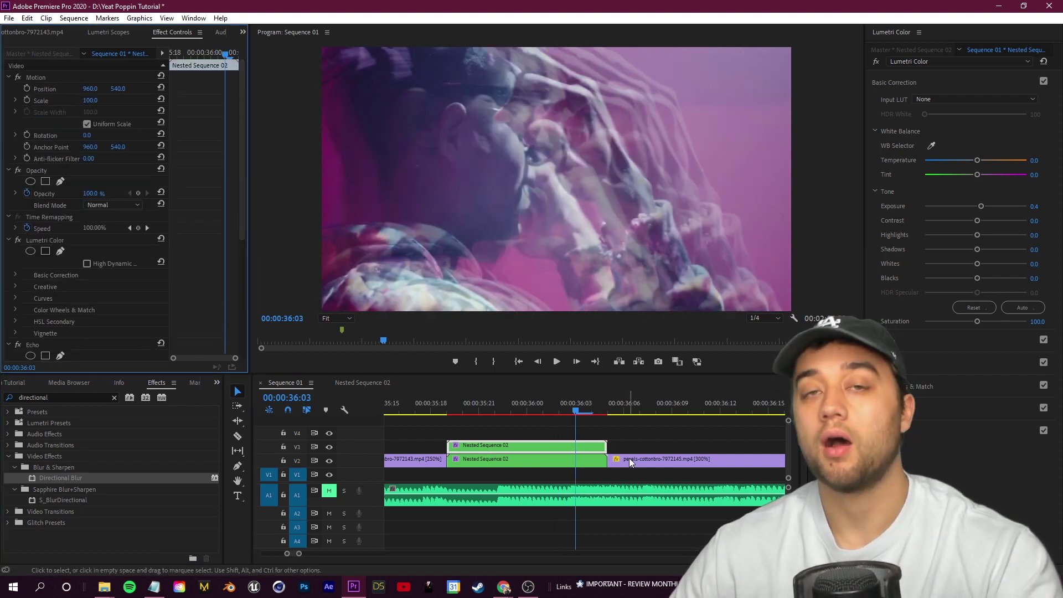
# Compare the Screen, Linear Dodge (Add) and Lighten blend modes on the V3 copy and settle on Screen
pyautogui.click(532, 446)
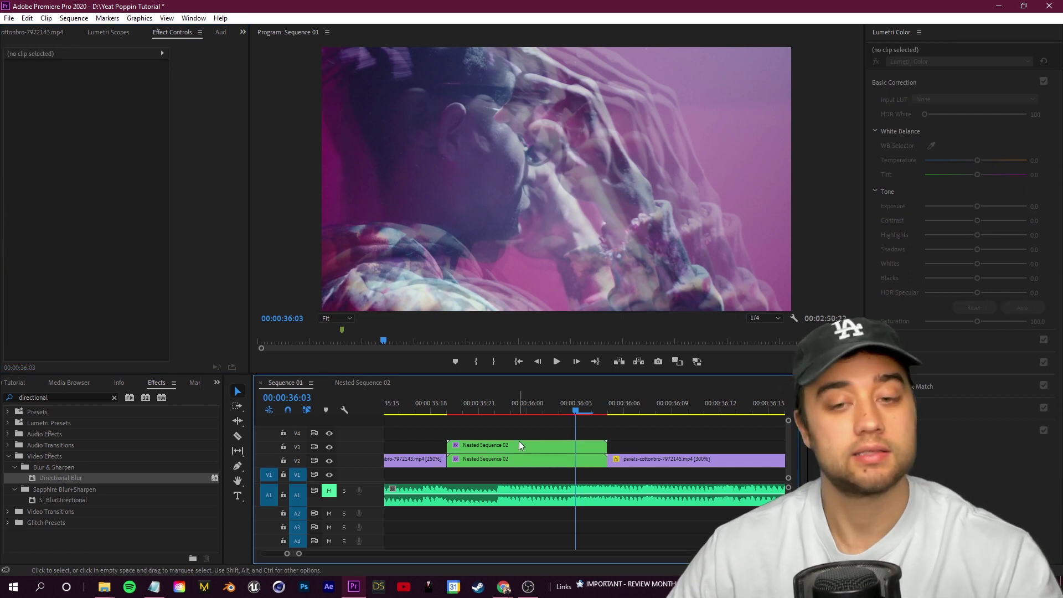
pyautogui.click(8, 241)
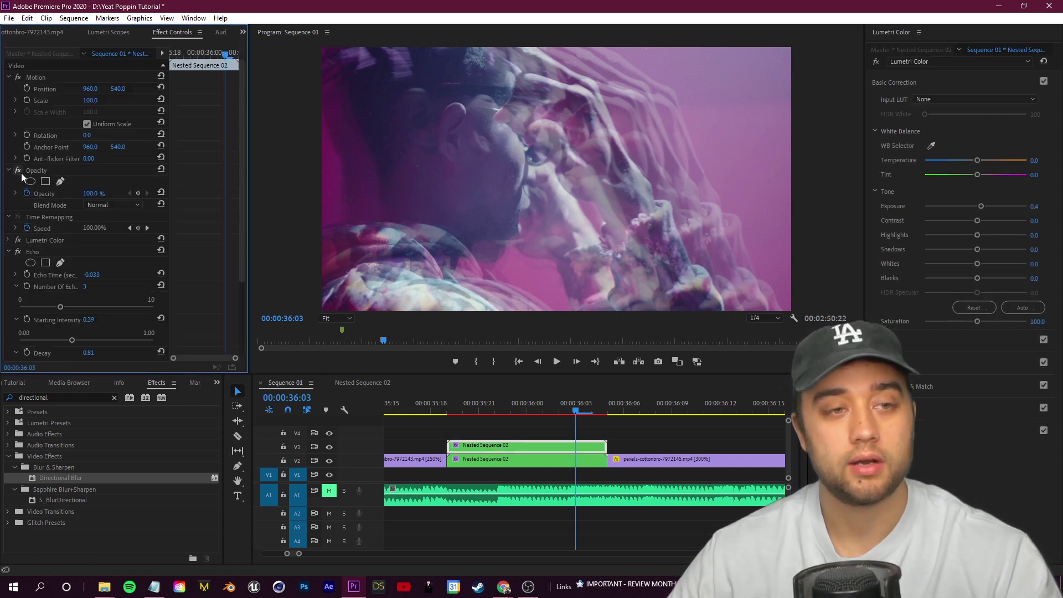
pyautogui.click(127, 205)
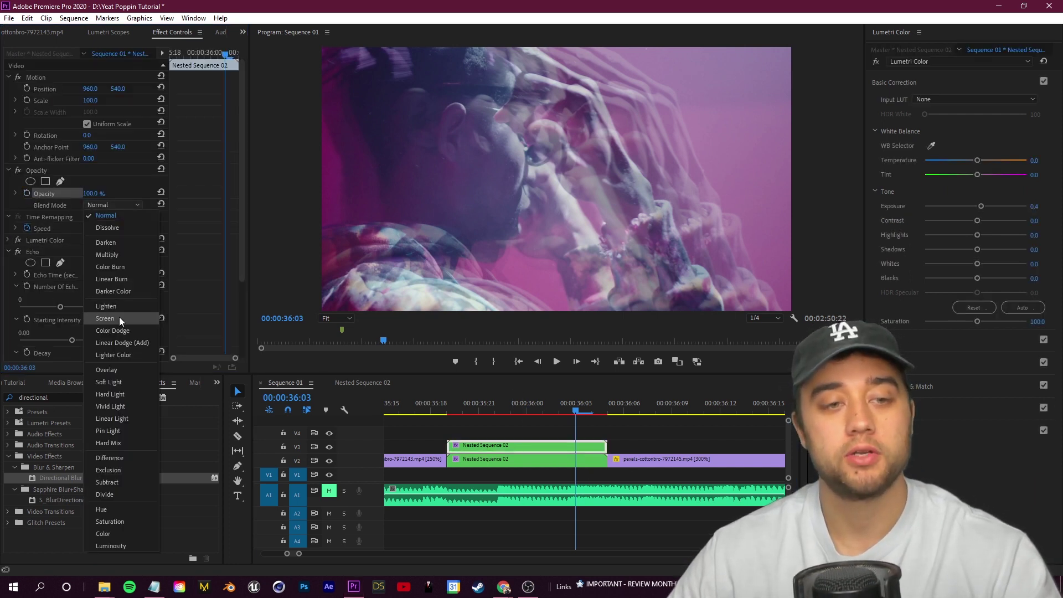
pyautogui.click(118, 317)
pyautogui.click(111, 205)
pyautogui.click(138, 332)
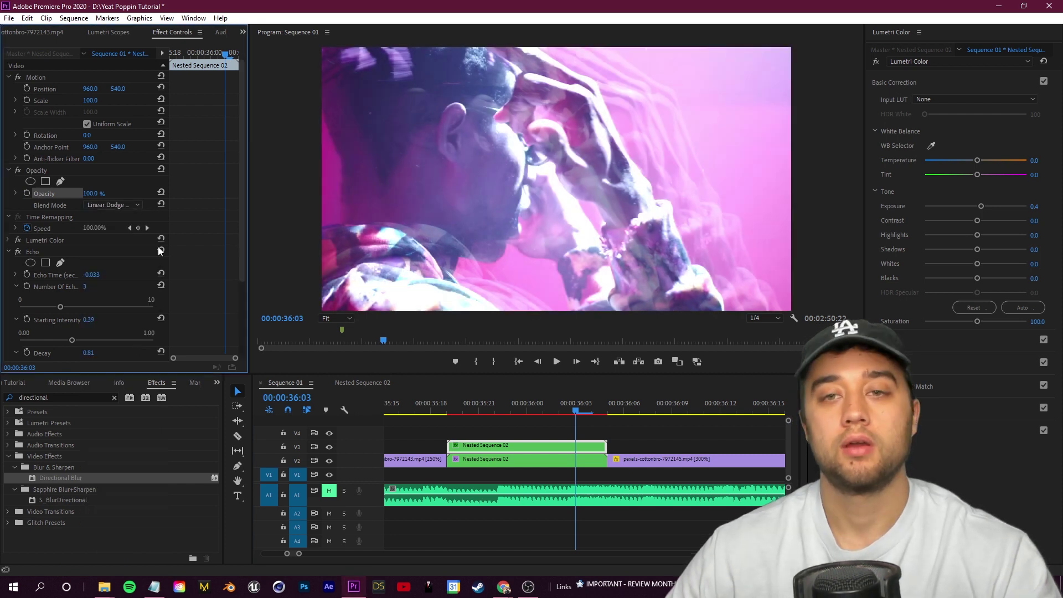
pyautogui.click(125, 209)
pyautogui.click(129, 308)
pyautogui.click(139, 202)
pyautogui.click(136, 342)
# Set the V3 copy's Directional Blur length to 19 and check the frame in a maximized preview
pyautogui.moveTo(571, 408)
pyautogui.mouseDown()
pyautogui.moveTo(514, 409)
pyautogui.moveTo(543, 423)
pyautogui.moveTo(540, 448)
pyautogui.moveTo(513, 413)
pyautogui.moveTo(464, 419)
pyautogui.moveTo(583, 419)
pyautogui.moveTo(560, 423)
pyautogui.mouseUp()
pyautogui.click(89, 333)
pyautogui.moveTo(60, 337); pyautogui.dragTo(61, 337)
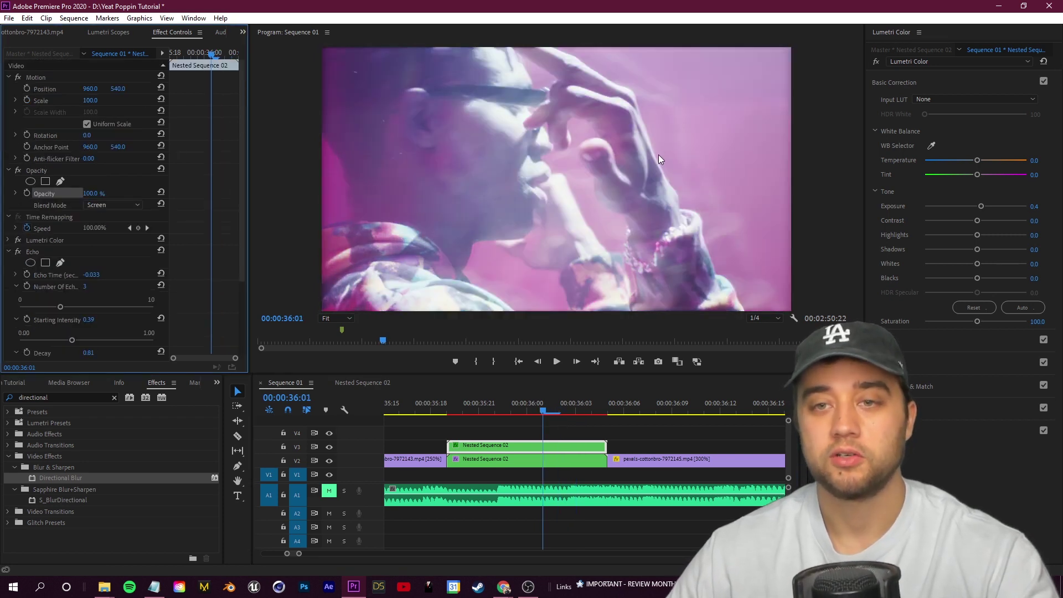
pyautogui.press('`')
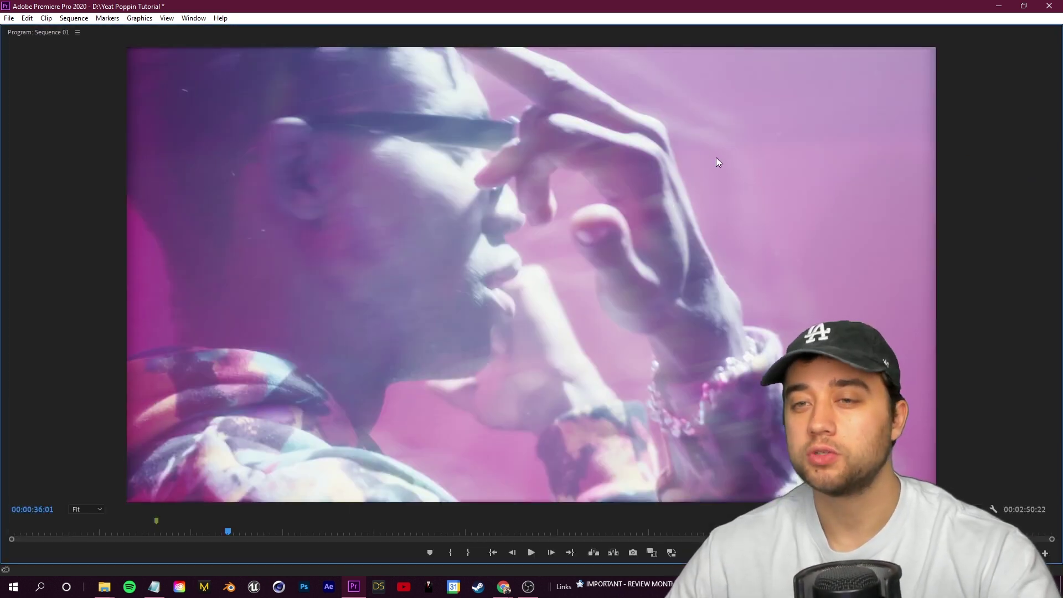
pyautogui.press('`')
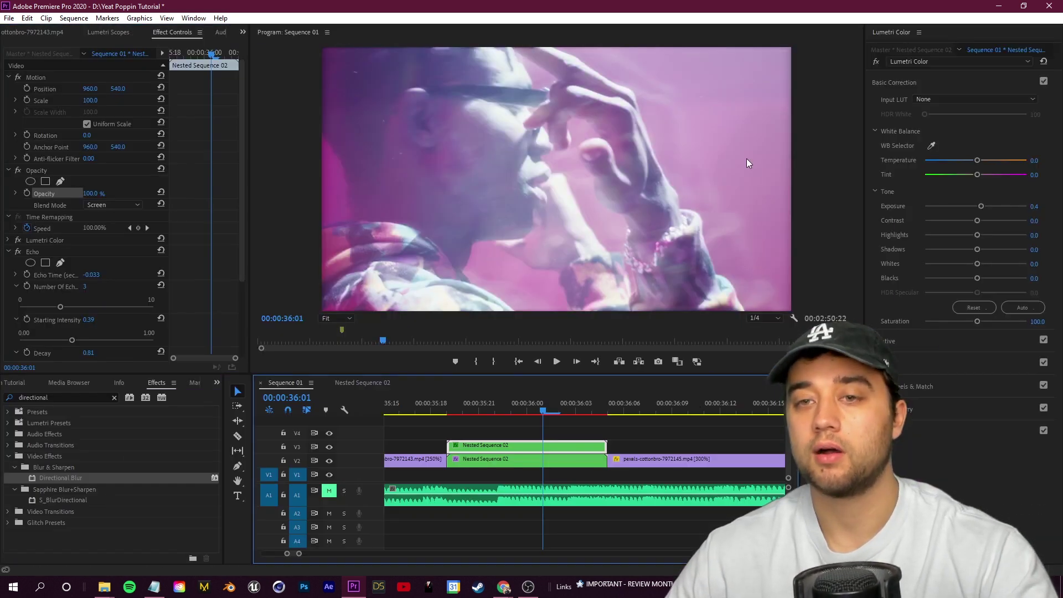
# Grade the V3 copy with exposure 0.6, contrast 100, highlights, shadows and blacks -100, whites 63.2, and set its Echo to 2 echoes
pyautogui.moveTo(977, 220); pyautogui.dragTo(1027, 220)
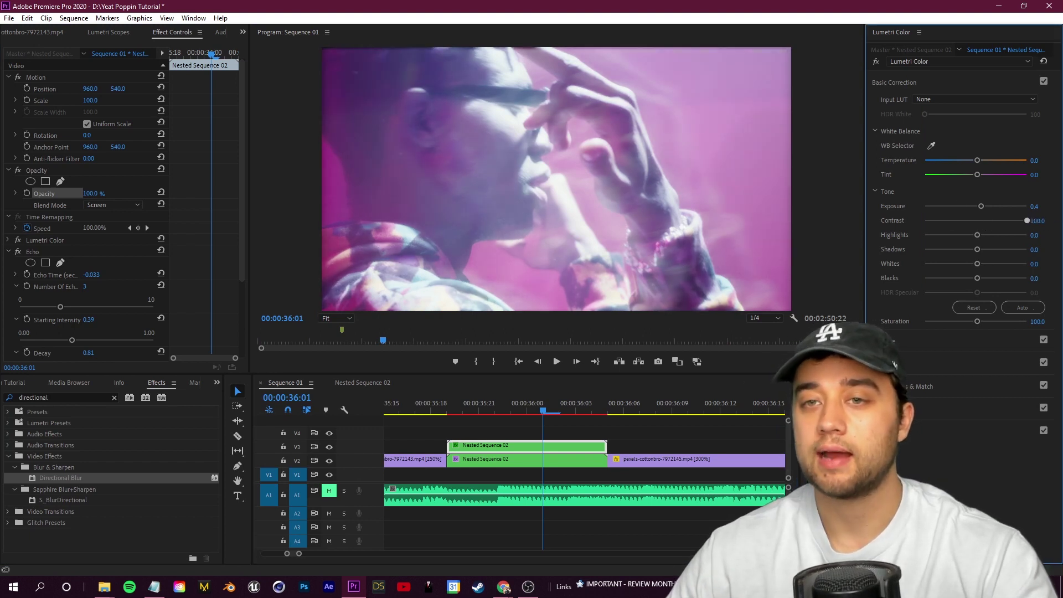
pyautogui.moveTo(937, 238); pyautogui.dragTo(929, 241)
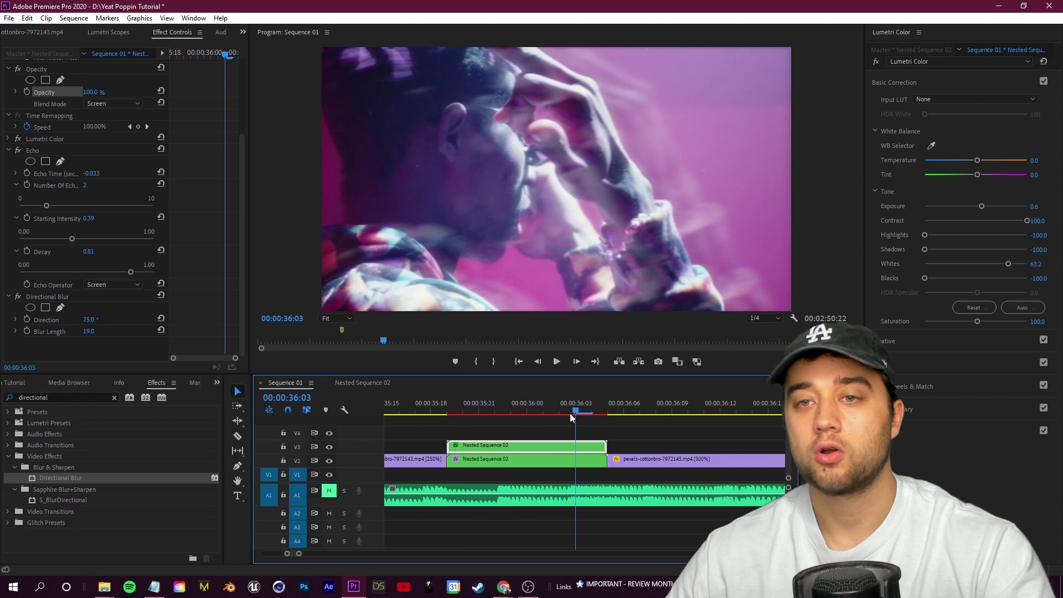
# Adjust the Directional Blur direction on the V3 copy and scrub back across the stacked nested clips to check it
pyautogui.moveTo(570, 413); pyautogui.dragTo(543, 416)
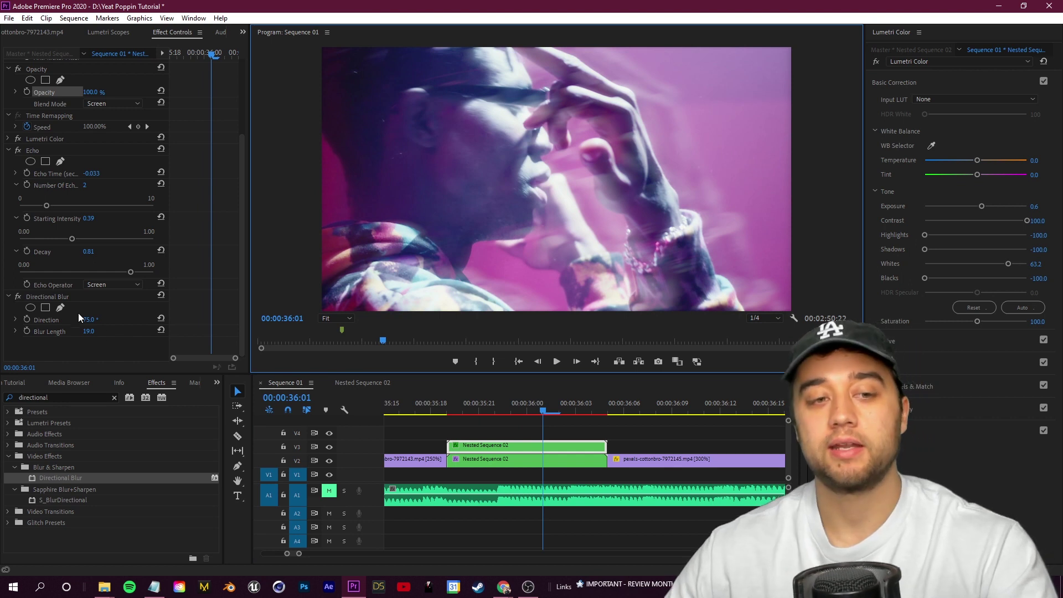
pyautogui.moveTo(93, 324); pyautogui.dragTo(17, 354)
pyautogui.click(560, 413)
pyautogui.moveTo(561, 413); pyautogui.dragTo(415, 427)
# Play back the transition several times from just before the stacked nested clips
pyautogui.click(575, 433)
pyautogui.press('space')
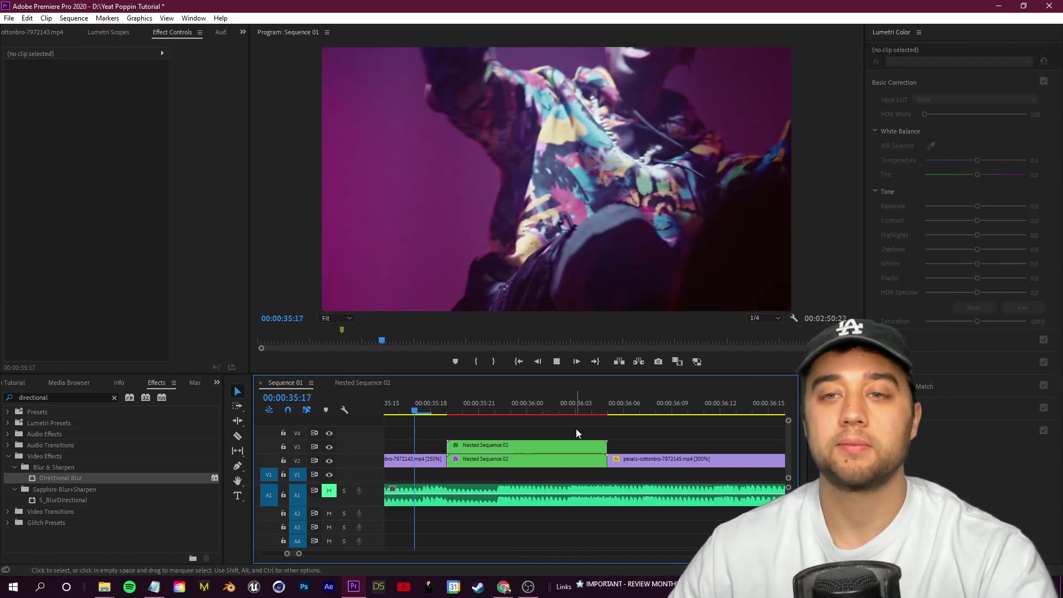
pyautogui.click(653, 493)
pyautogui.press('space')
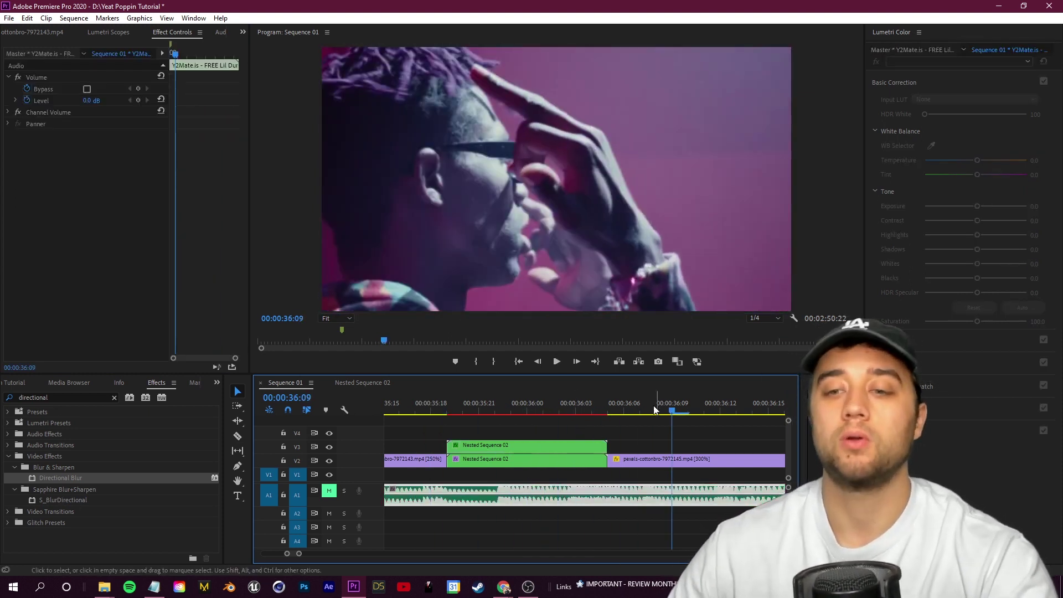
pyautogui.moveTo(654, 409); pyautogui.dragTo(402, 443)
pyautogui.press('space')
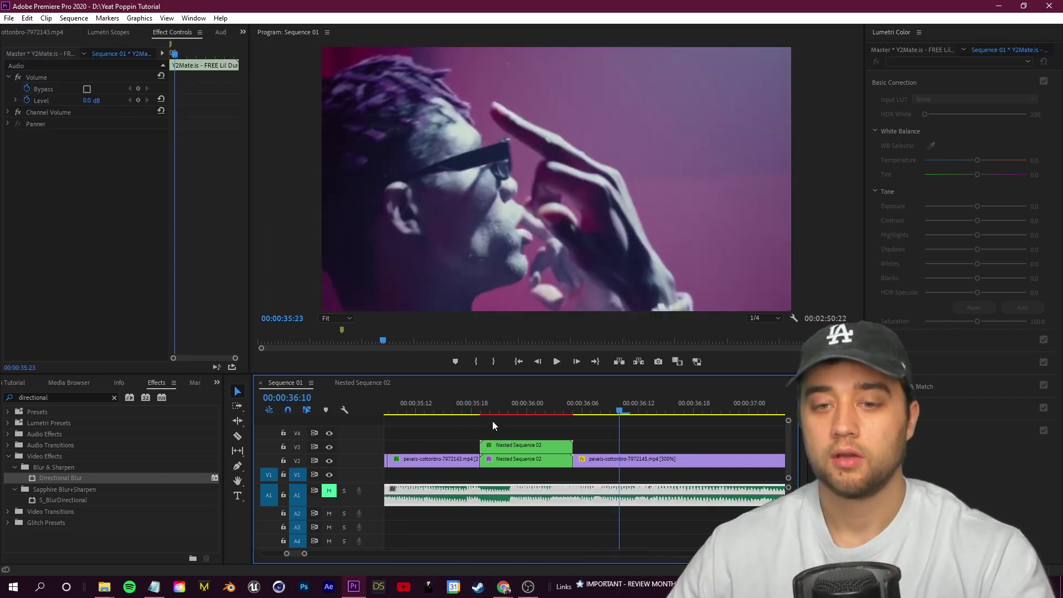
pyautogui.moveTo(493, 421); pyautogui.dragTo(442, 425)
pyautogui.press('space')
pyautogui.press('space')
# Scrub through the stacked nested clips to inspect individual frames up to 00:00:36:03
pyautogui.moveTo(617, 404); pyautogui.dragTo(528, 460)
pyautogui.click(521, 430)
pyautogui.click(554, 409)
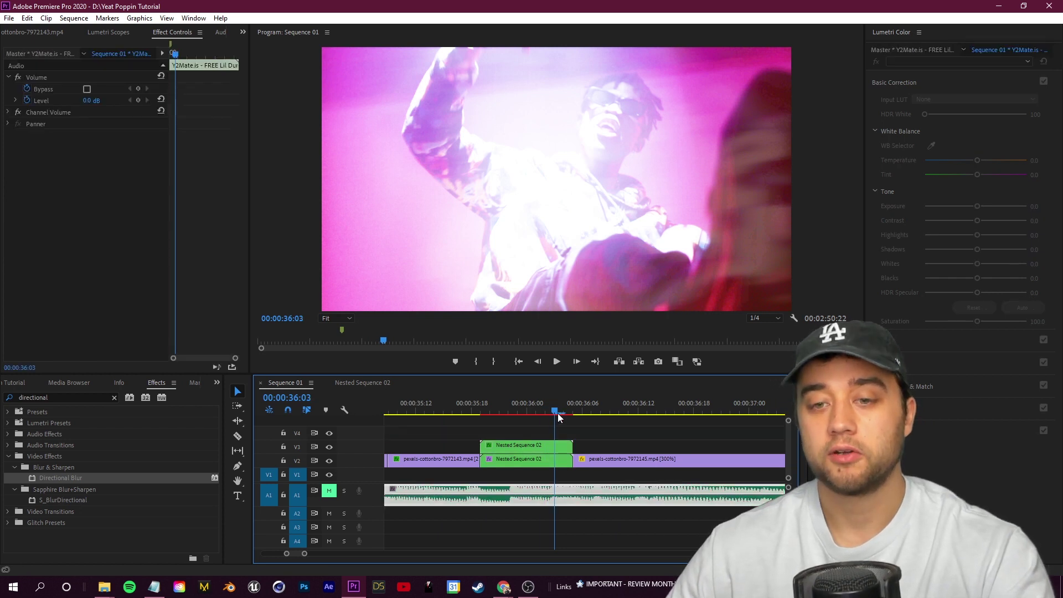
pyautogui.click(593, 426)
pyautogui.click(545, 413)
pyautogui.press('Right')
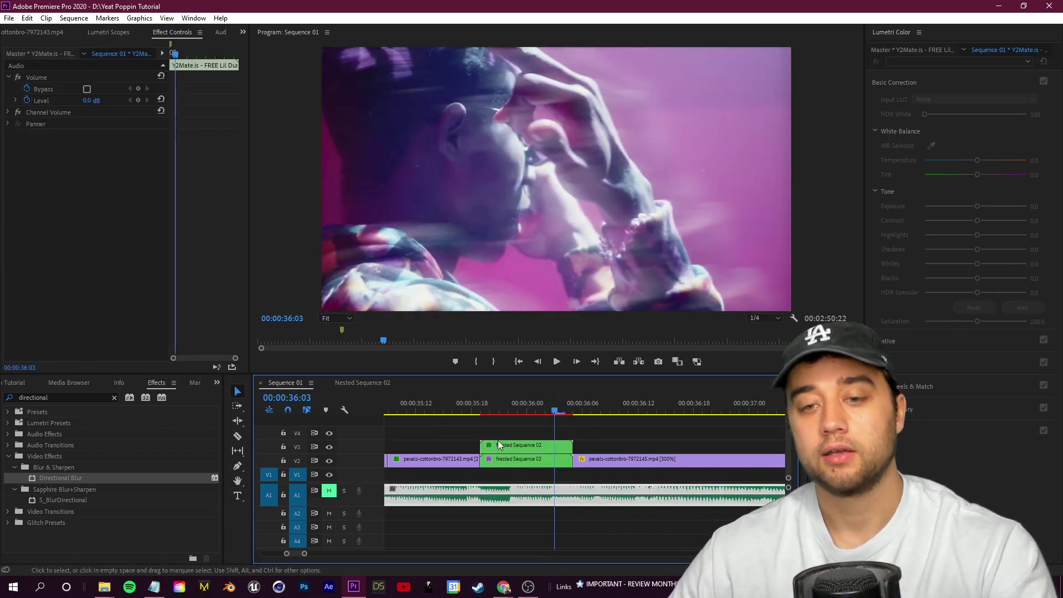
# Nest the two stacked Nested Sequence 02 clips together as Nested Sequence 03
pyautogui.moveTo(497, 431); pyautogui.dragTo(522, 470)
pyautogui.rightClick(527, 461)
pyautogui.click(556, 330)
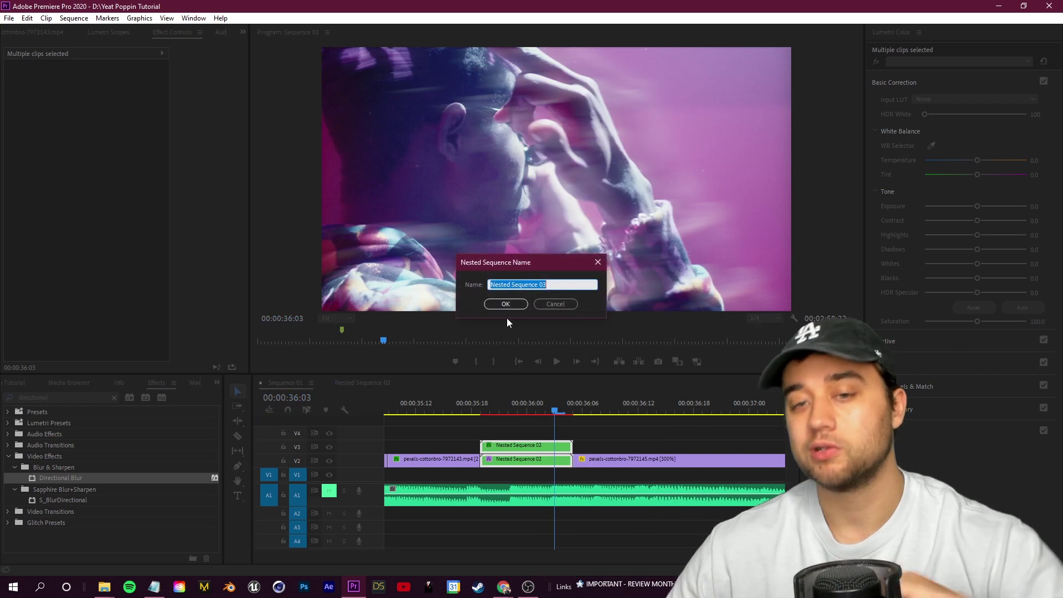
pyautogui.press('Return')
# Grade the Nested Sequence 03 clip with a cooler creative tint, contrast 36.2 and highlights 7.0
pyautogui.click(524, 460)
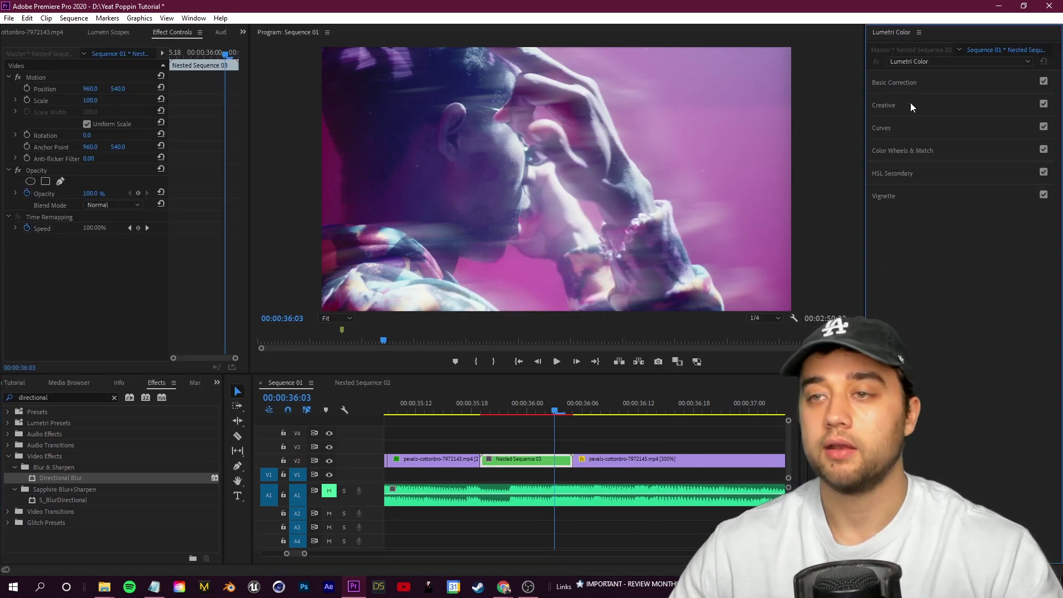
pyautogui.click(910, 105)
pyautogui.click(942, 122)
pyautogui.click(441, 127)
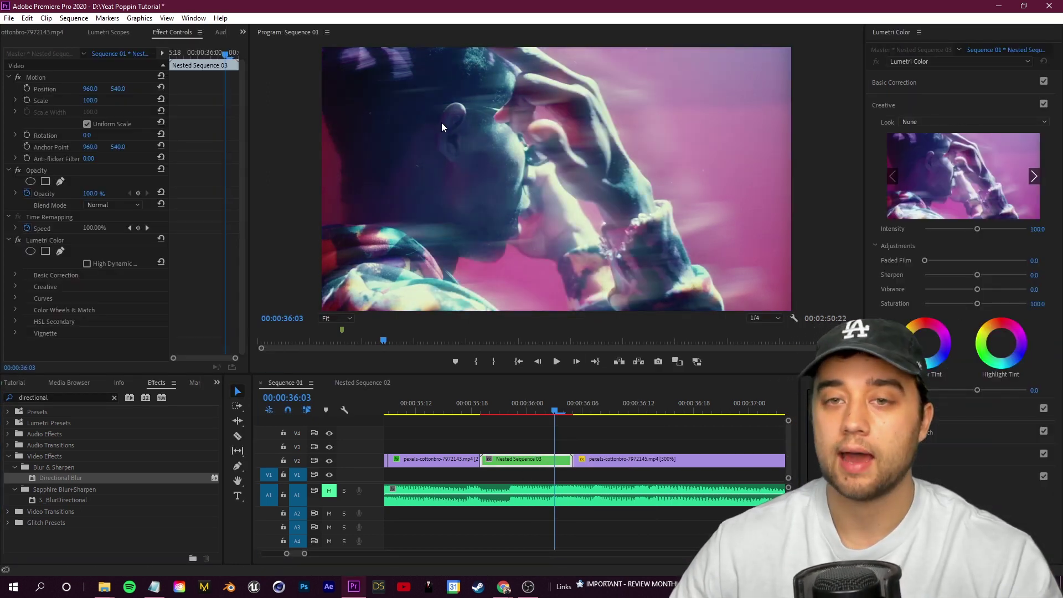
pyautogui.click(931, 83)
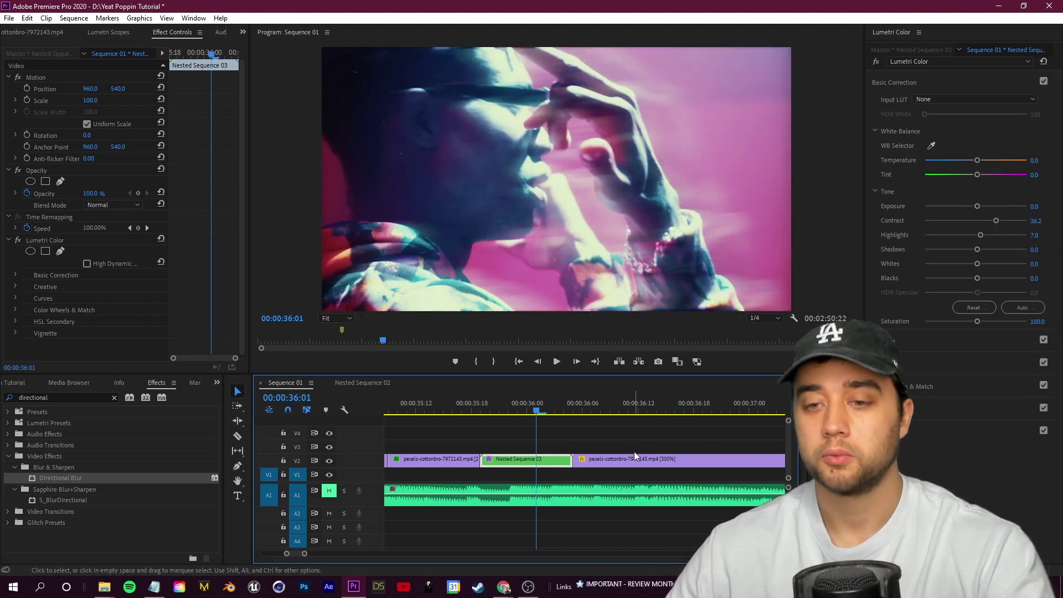
# Paste only the Lumetri Color effect onto the pexels-cottonbro-7972145 clip and add a Cross Dissolve between it and Nested Sequence 03
pyautogui.rightClick(778, 459)
pyautogui.click(817, 88)
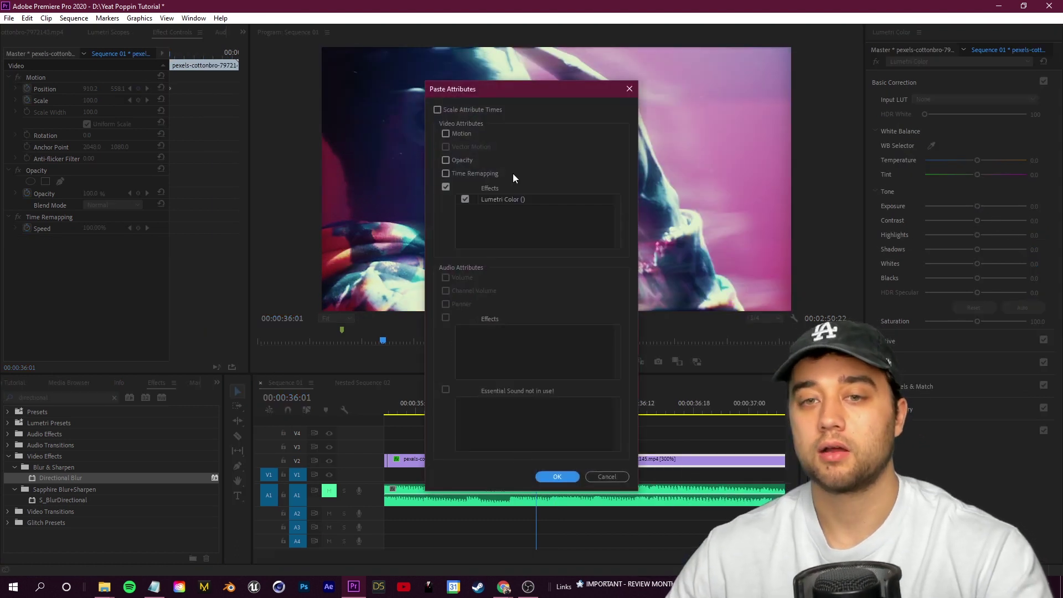
pyautogui.click(546, 479)
# Play back and scrub across the nested transition and the dissolve into the next clip to check the effect
pyautogui.press('space')
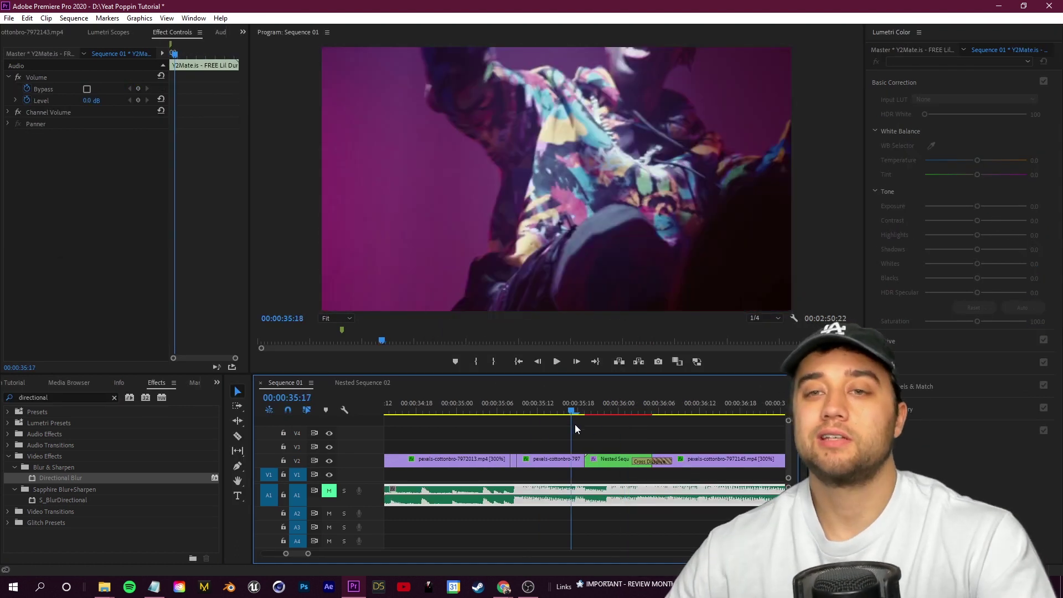
pyautogui.moveTo(575, 424); pyautogui.dragTo(519, 430)
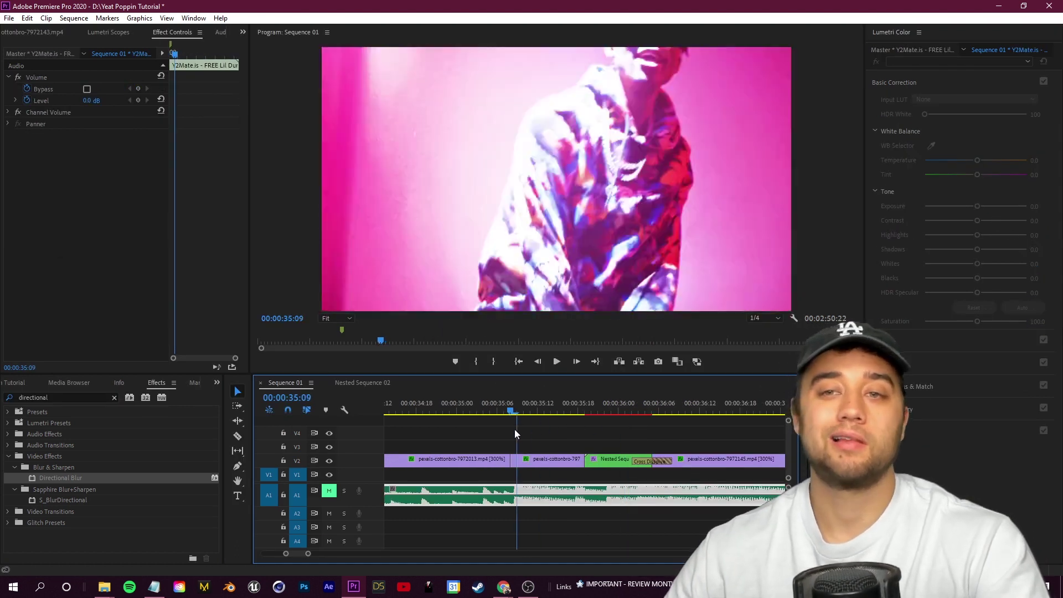
pyautogui.click(542, 429)
pyautogui.press('space')
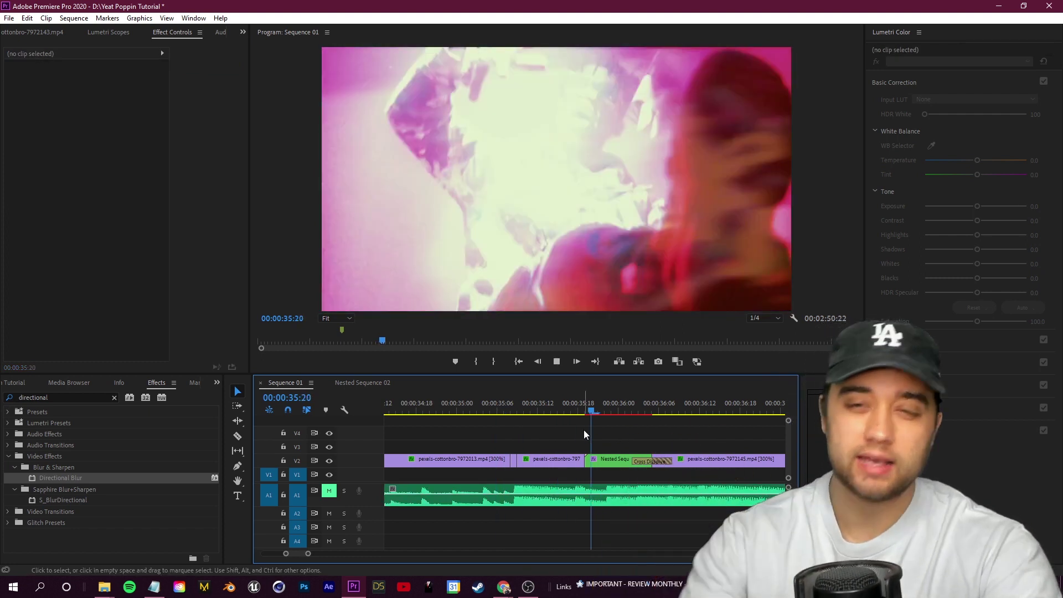
pyautogui.press('space')
pyautogui.moveTo(689, 409); pyautogui.dragTo(622, 419)
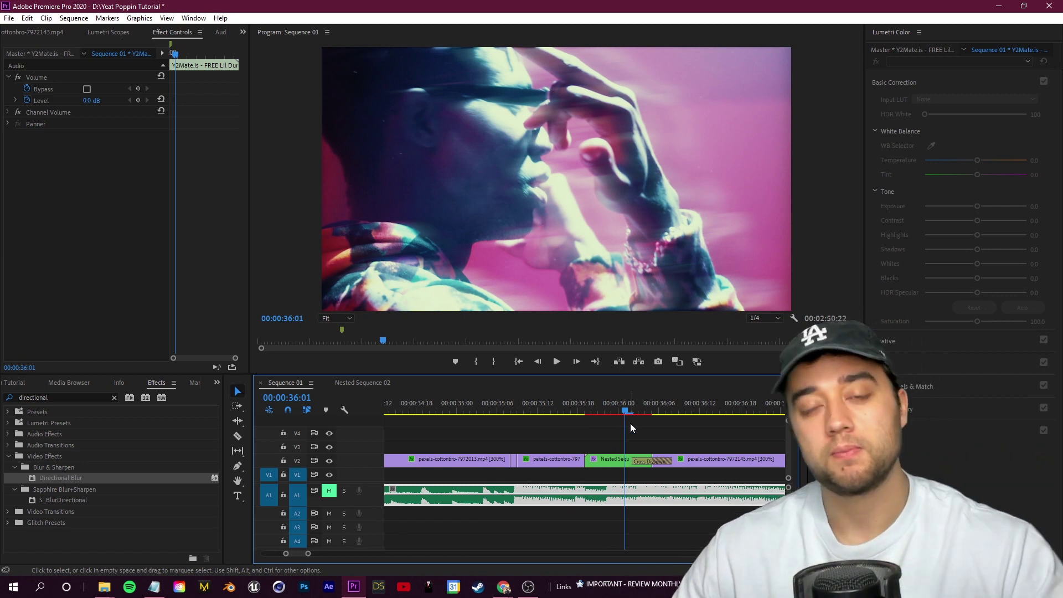
pyautogui.click(670, 427)
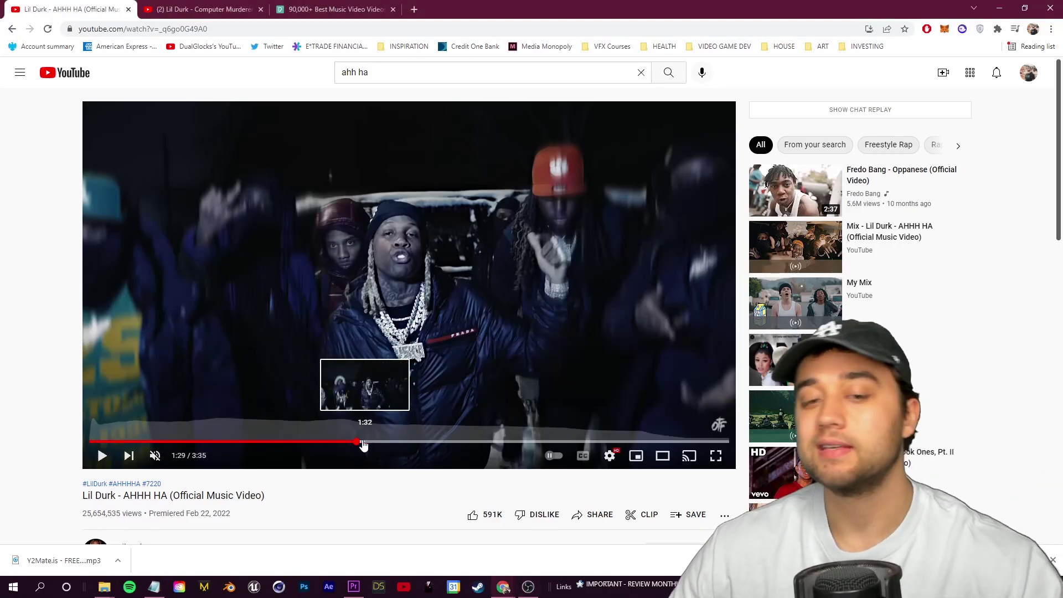
# Switch to the Lil Durk AHHH HA video in the browser and study its selective edge blur around 1:27 to 1:30 in full screen
pyautogui.click(350, 442)
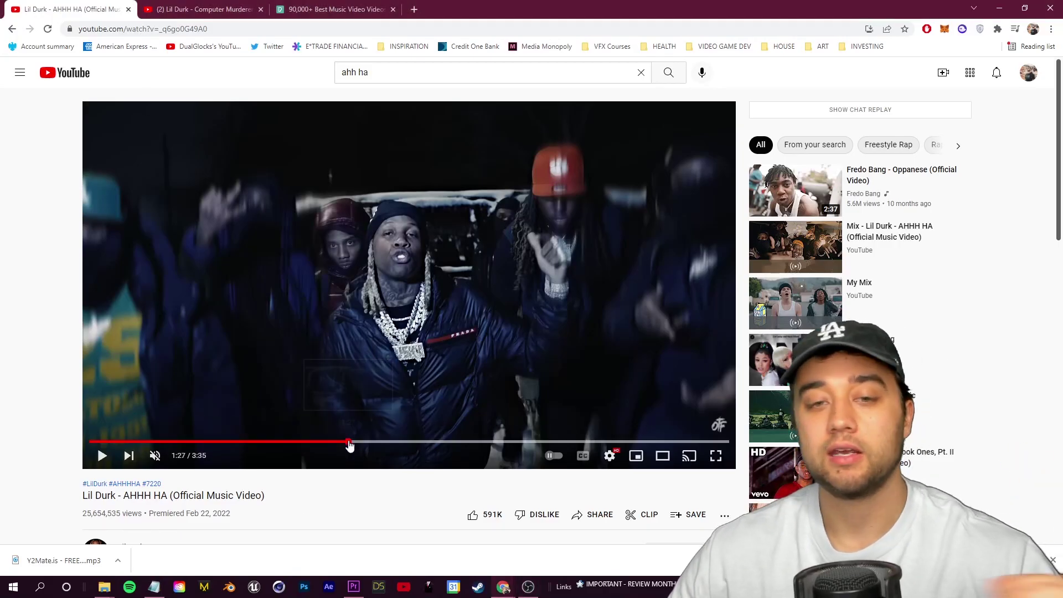
pyautogui.click(98, 460)
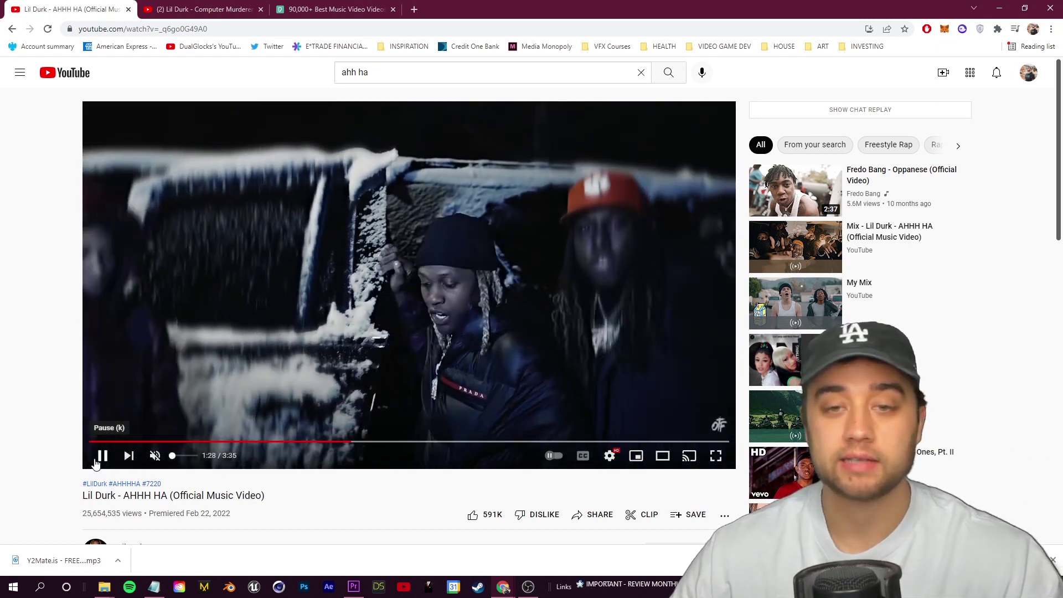
pyautogui.click(424, 356)
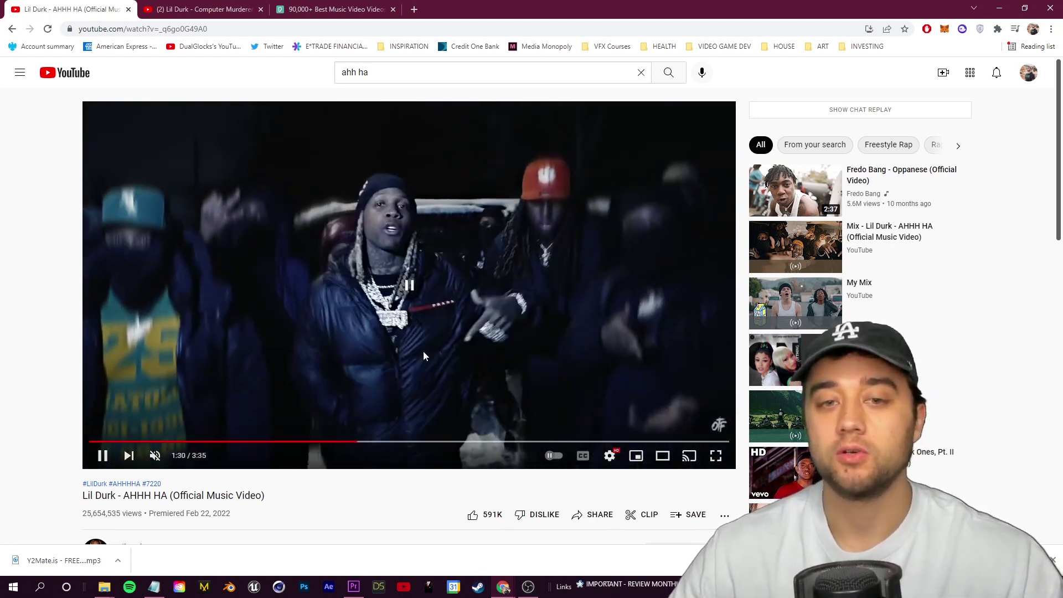
pyautogui.doubleClick(423, 350)
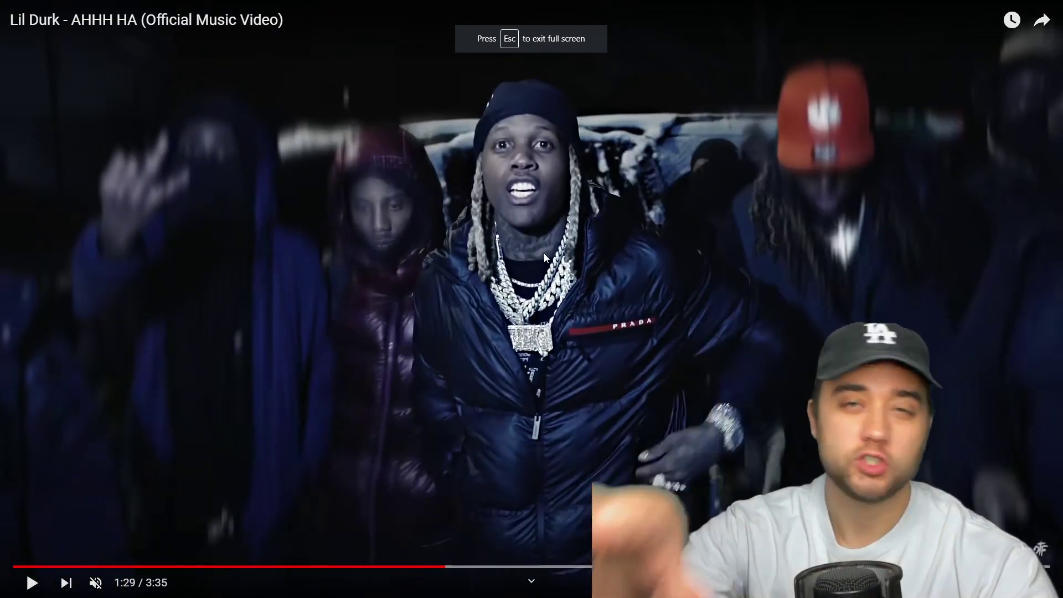
pyautogui.click(543, 257)
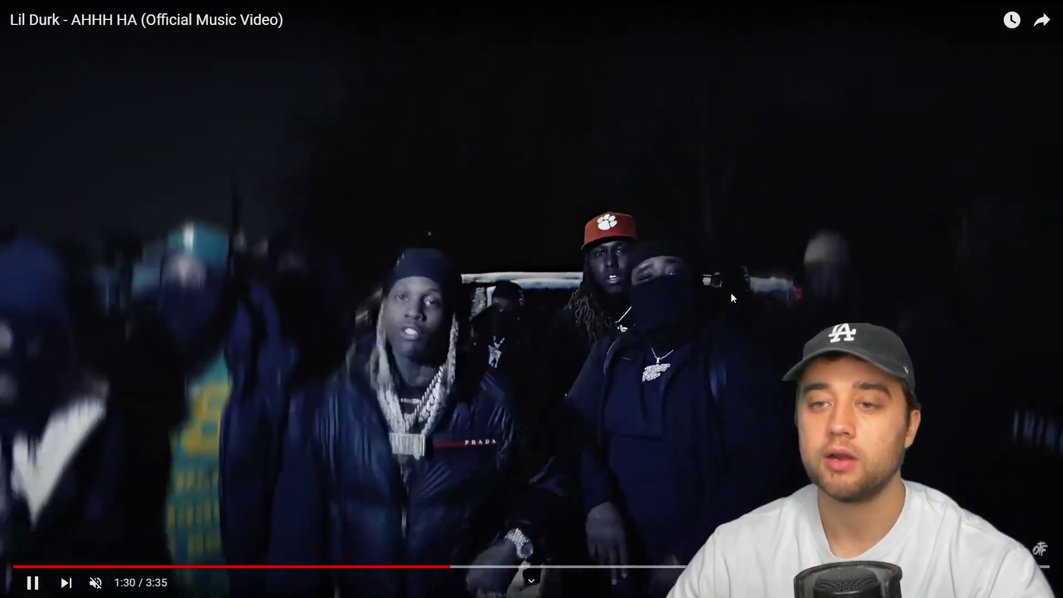
pyautogui.click(586, 235)
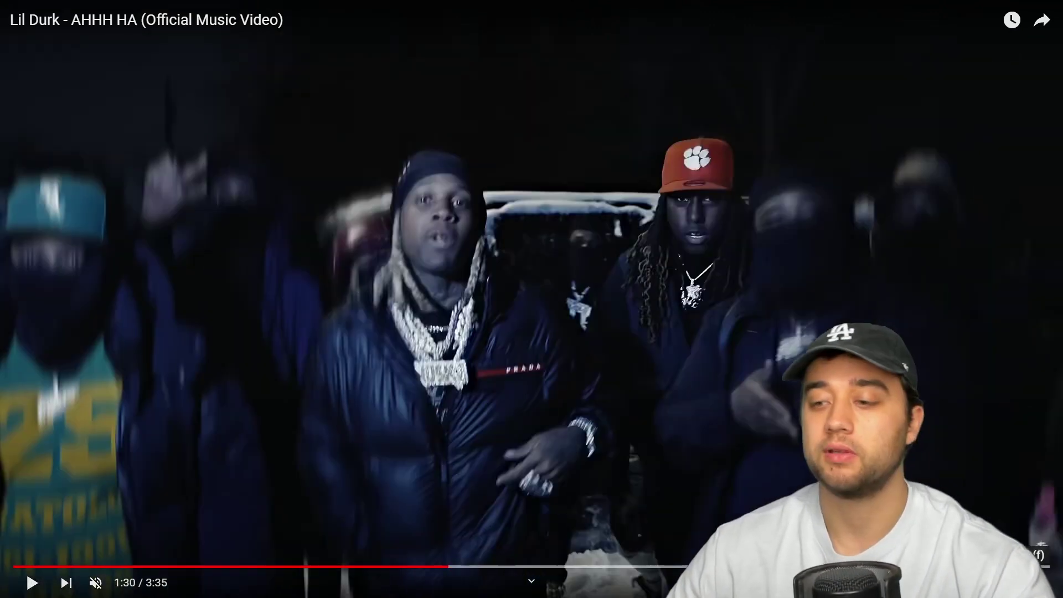
pyautogui.press('Escape')
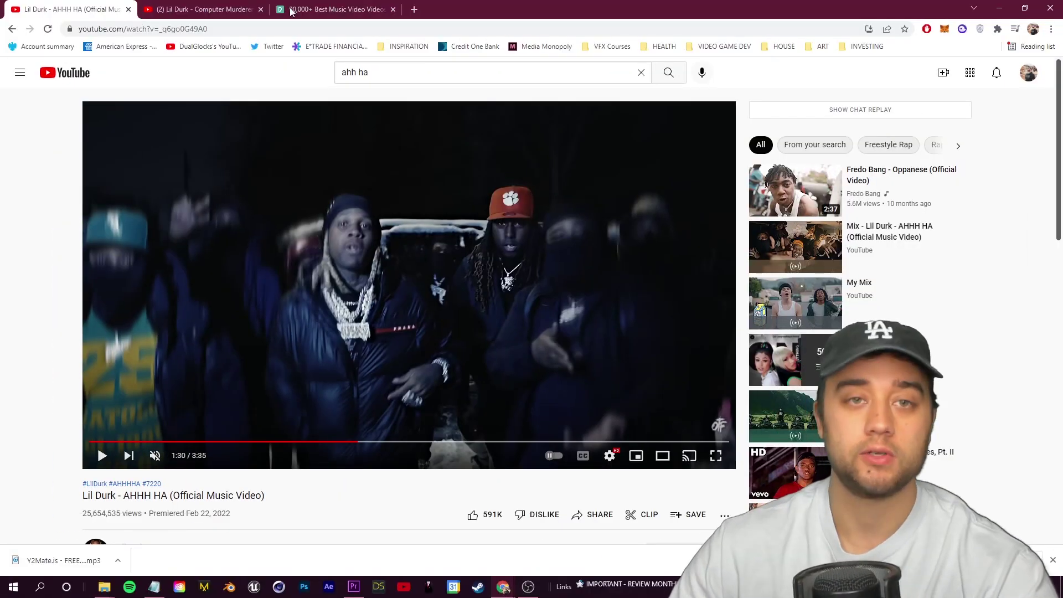
# Download the Pexels stock clip of the man in a yellow sweater seated among children
pyautogui.click(346, 9)
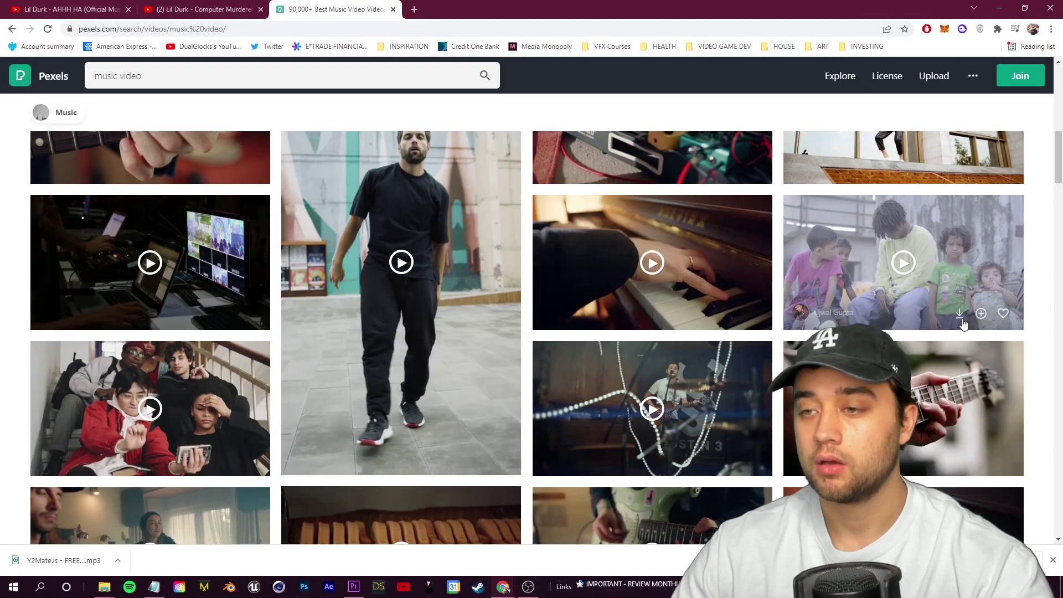
pyautogui.click(960, 313)
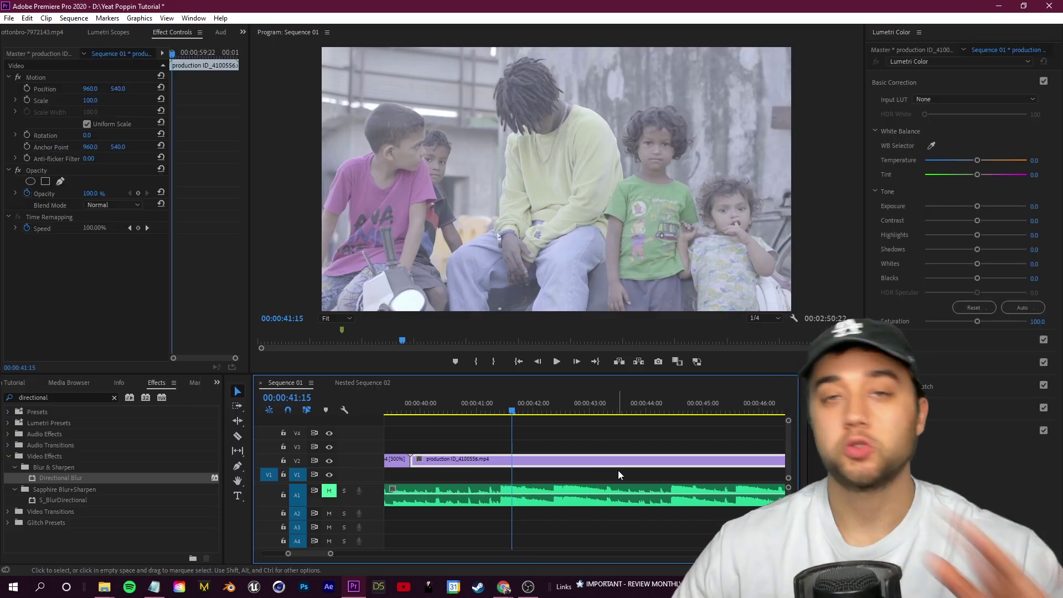
# Apply Directional Blur to the production ID_4100556.mp4 clip with direction 180° and blur length 51
pyautogui.click(574, 446)
pyautogui.click(66, 401)
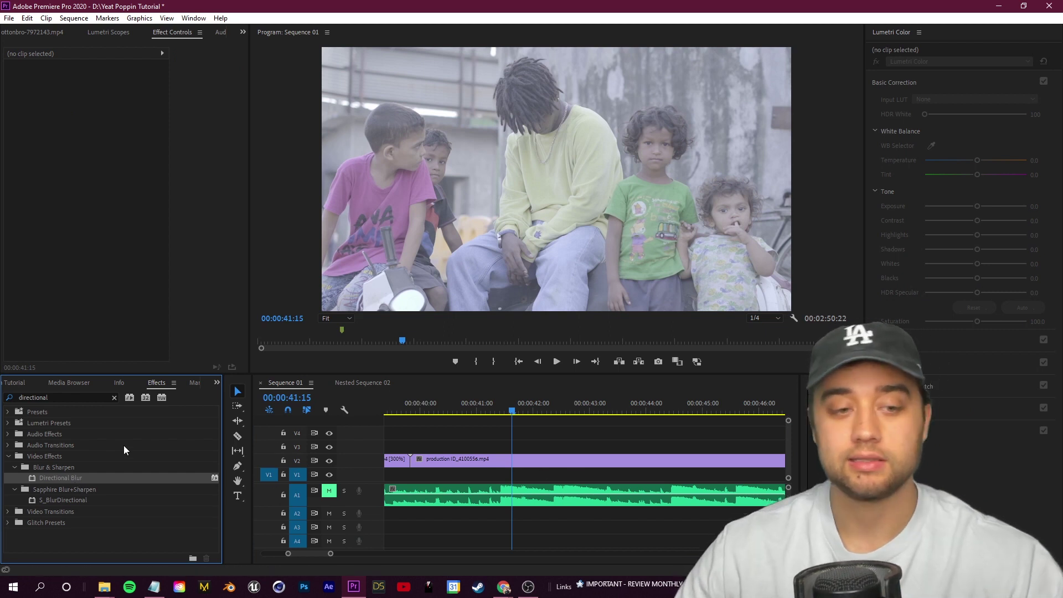
pyautogui.moveTo(51, 481); pyautogui.dragTo(553, 462)
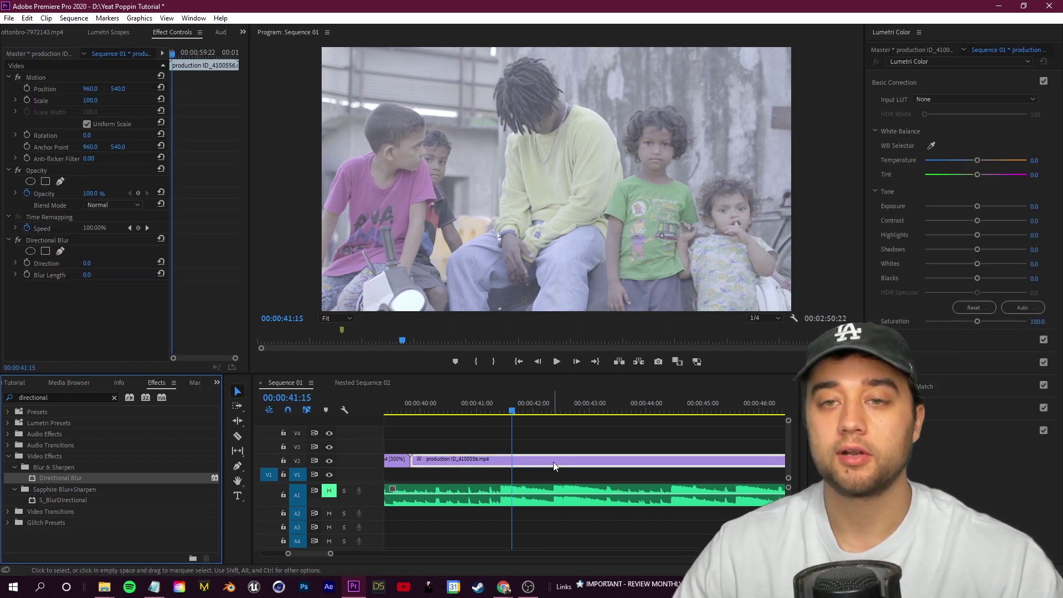
pyautogui.click(90, 263)
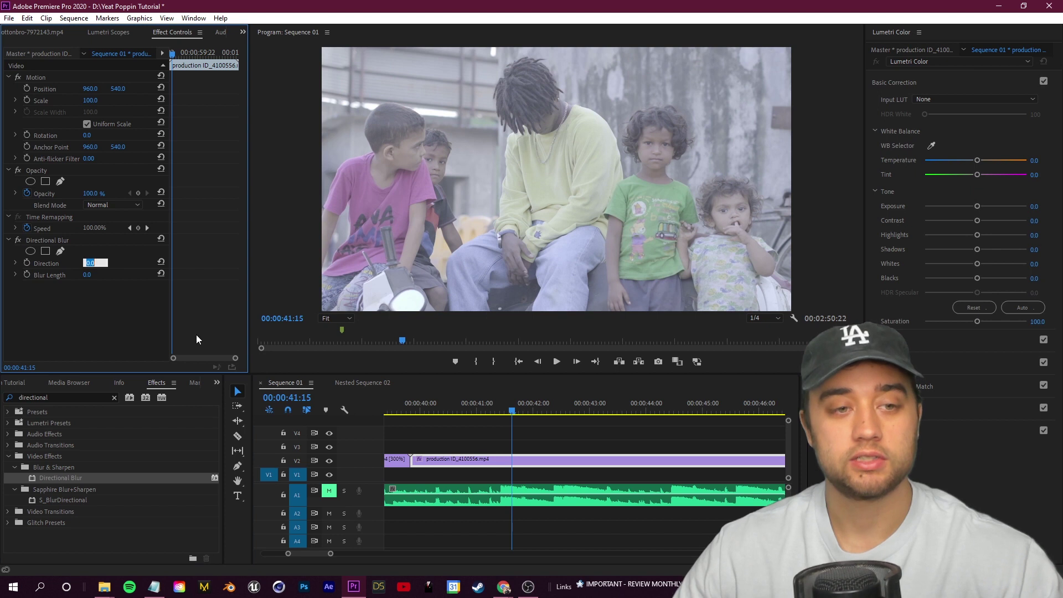
pyautogui.click(166, 315)
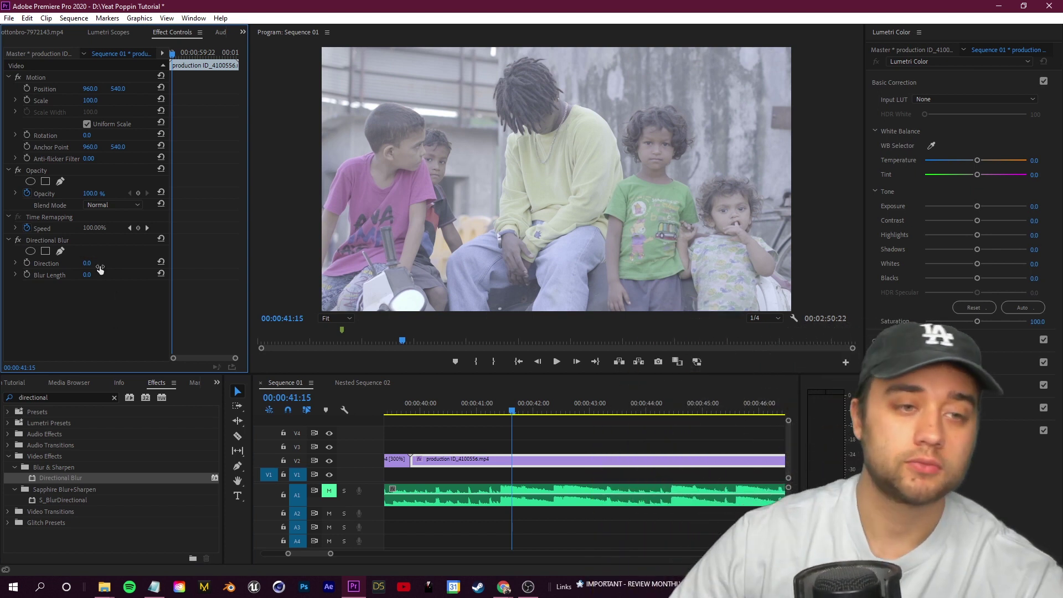
pyautogui.click(89, 263)
pyautogui.write('180')
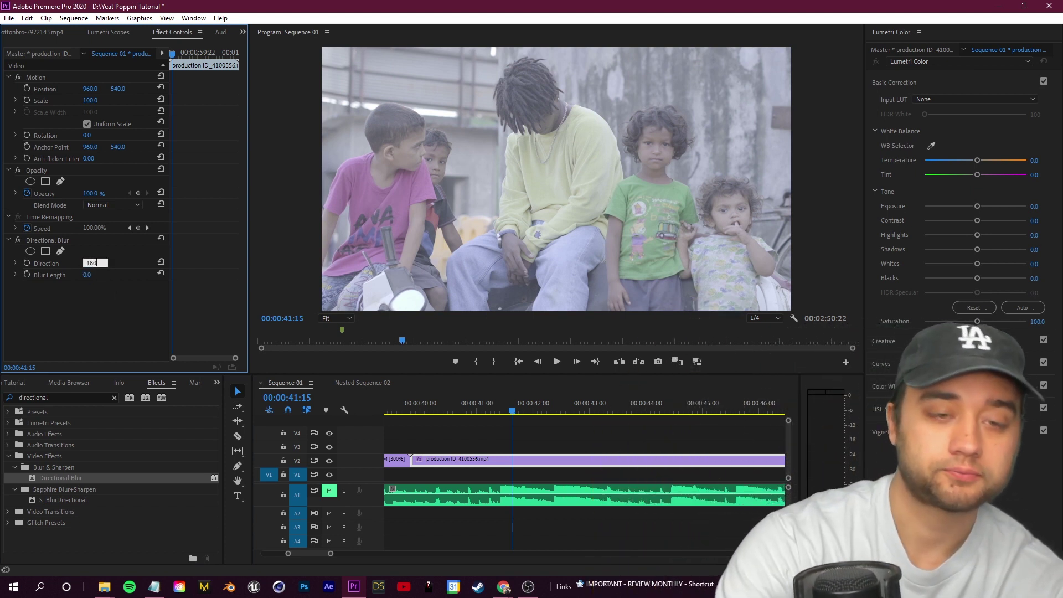
pyautogui.press('Return')
pyautogui.moveTo(87, 276); pyautogui.dragTo(120, 275)
# Draw a freeform Directional Blur mask around the seated man in the yellow sweater
pyautogui.click(551, 463)
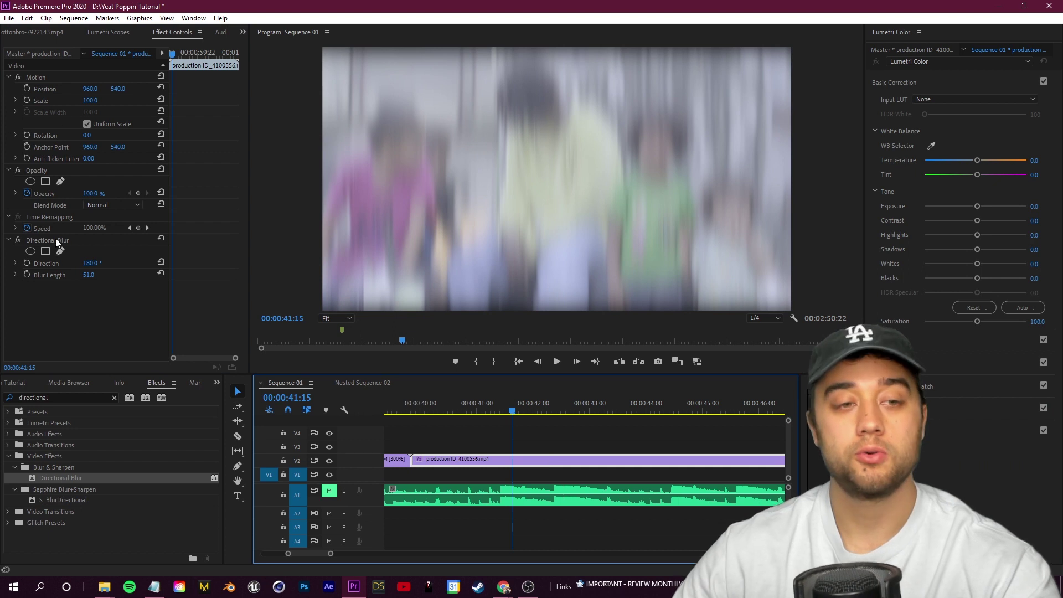
pyautogui.click(48, 240)
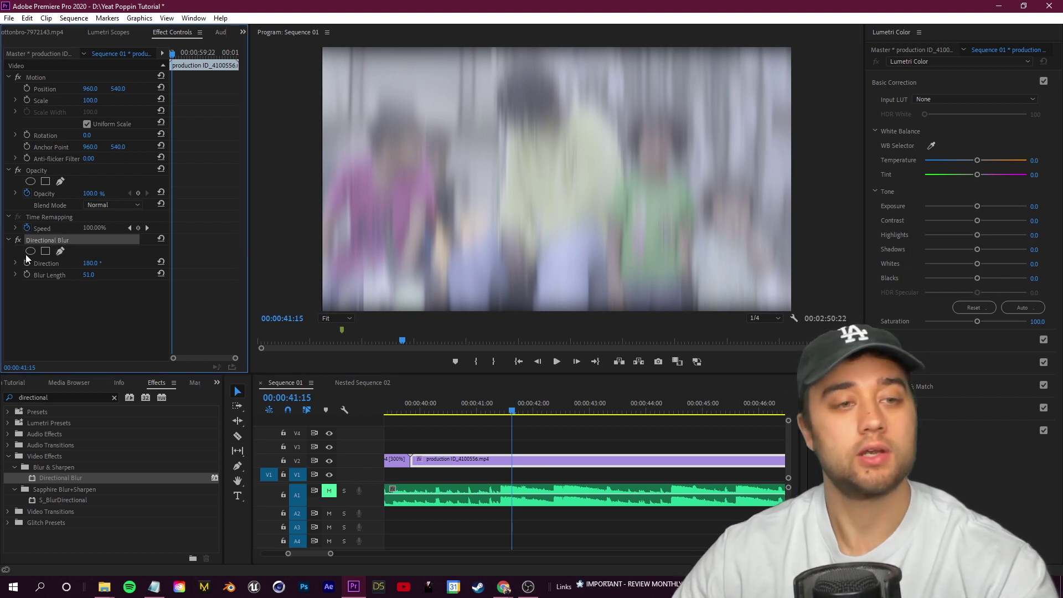
pyautogui.click(60, 252)
pyautogui.click(370, 270)
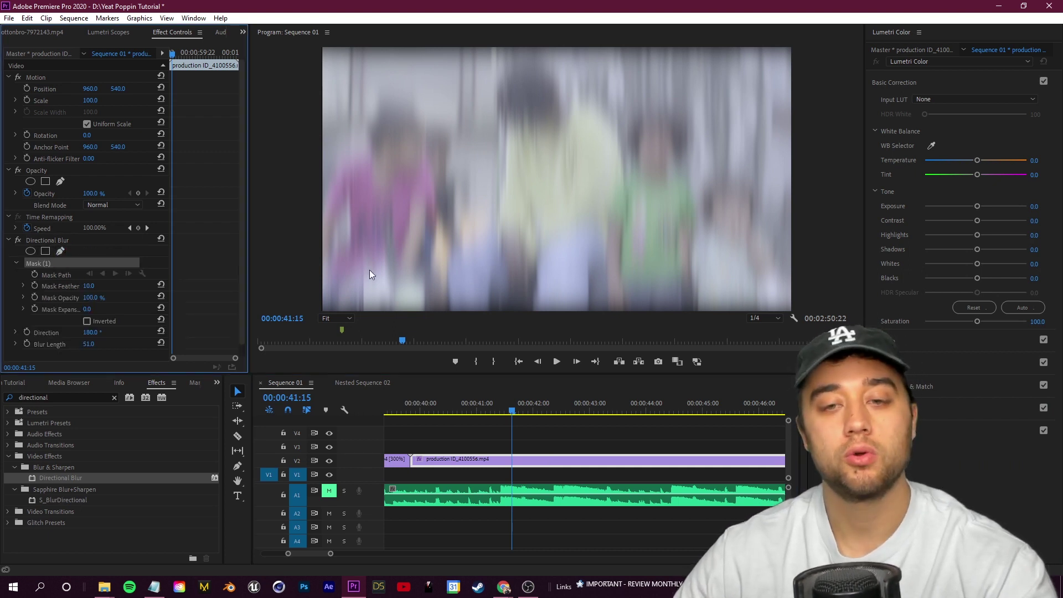
pyautogui.click(482, 310)
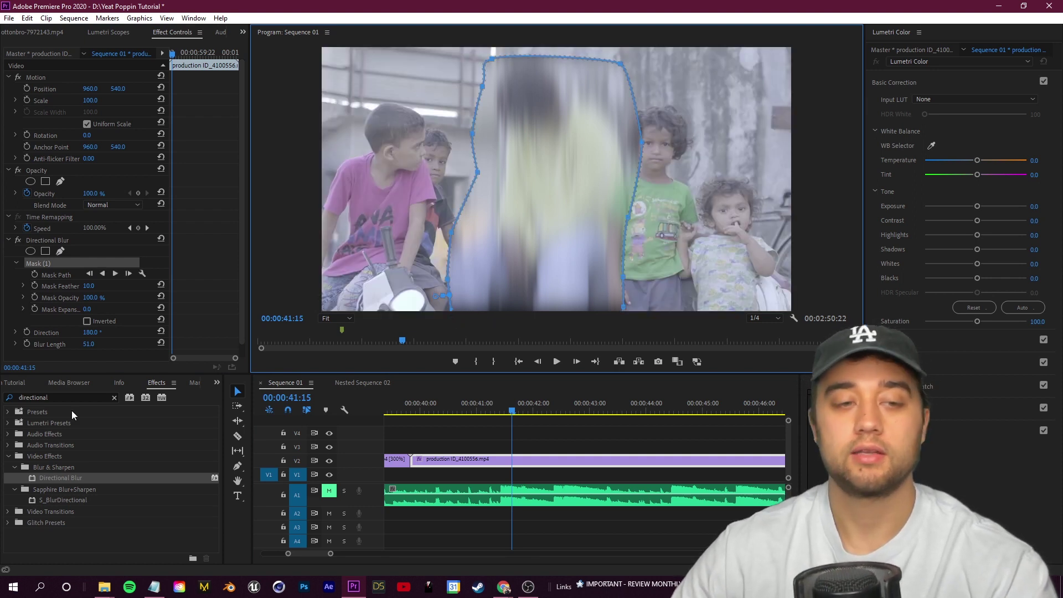
pyautogui.click(561, 436)
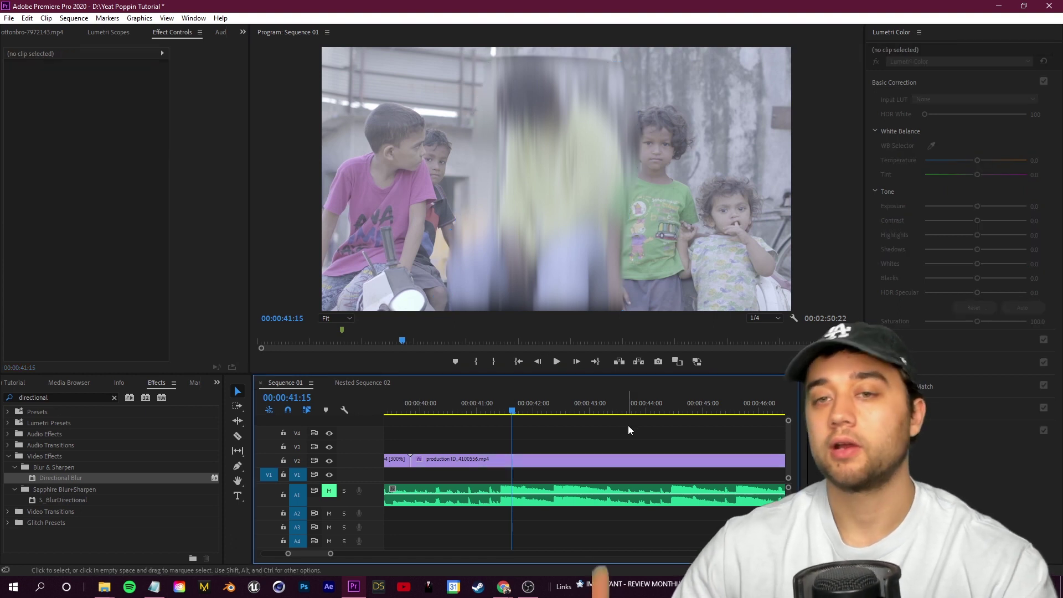
# Invert the Directional Blur mask so only the surroundings blur, and preview the frame in an enlarged program monitor
pyautogui.click(532, 460)
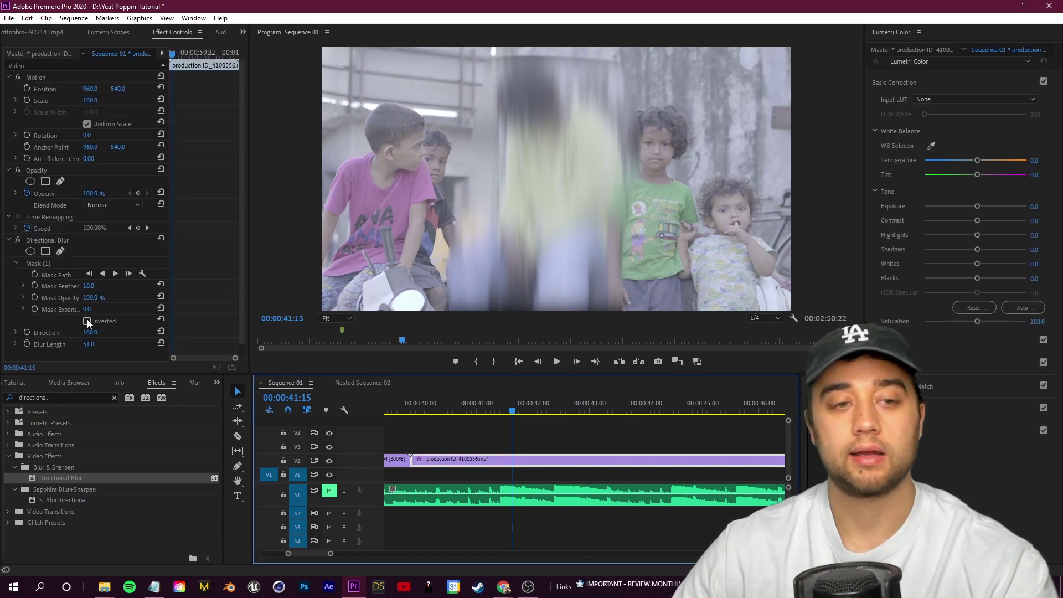
pyautogui.click(87, 321)
pyautogui.press('`')
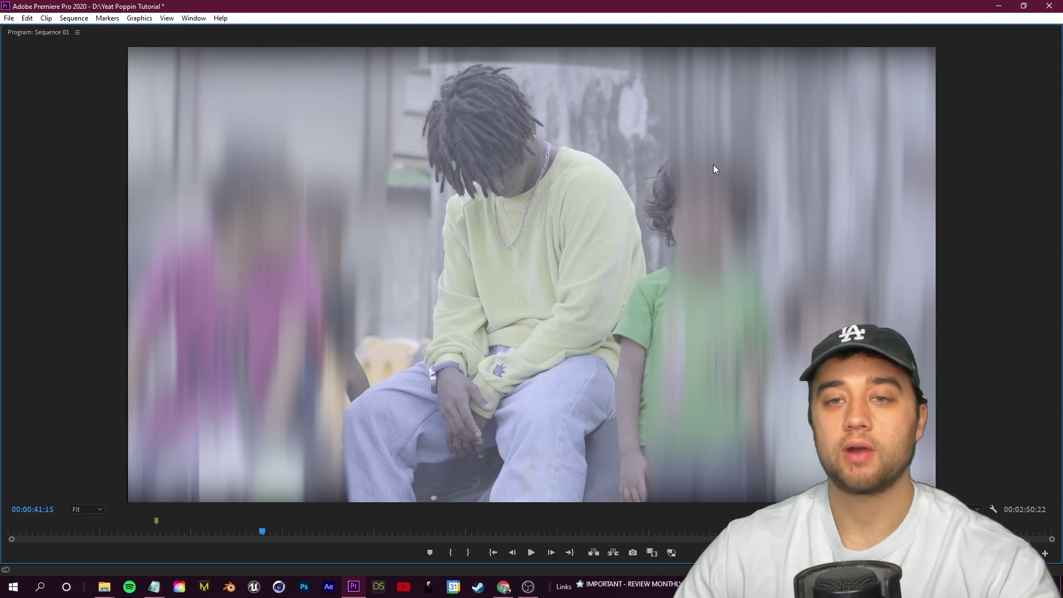
pyautogui.press('`')
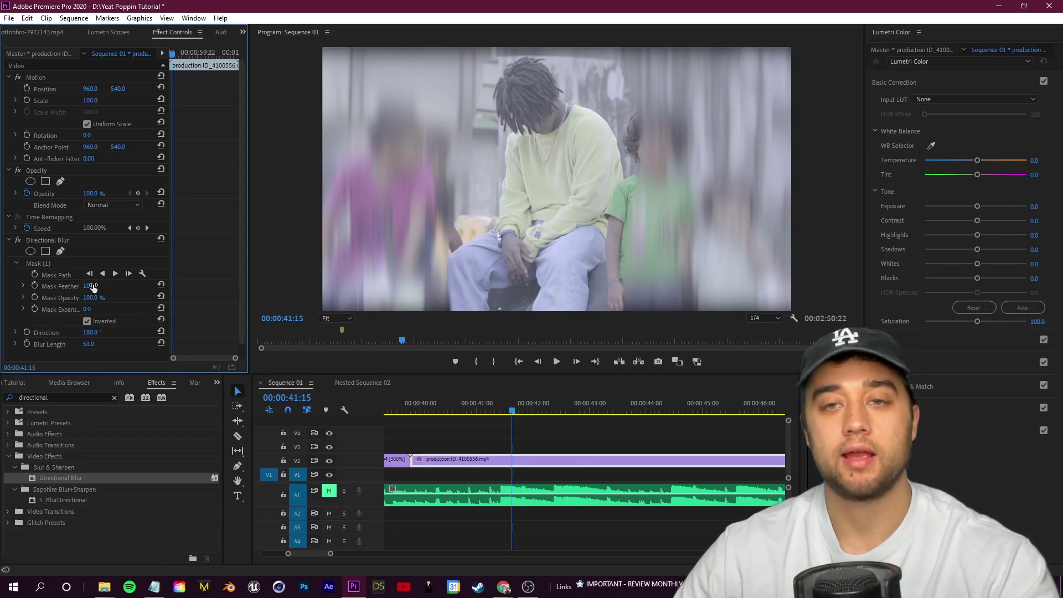
# Soften the mask with a feather of 385, fine-tune the blur length and scrub through the clip
pyautogui.moveTo(91, 287); pyautogui.dragTo(139, 287)
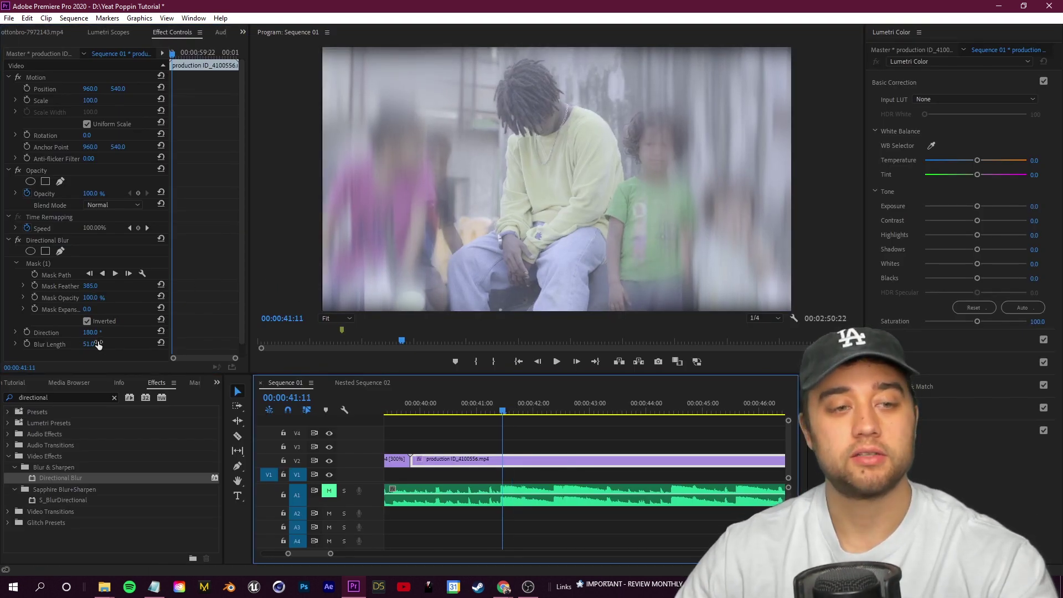
pyautogui.moveTo(90, 345)
pyautogui.mouseDown()
pyautogui.moveTo(59, 351)
pyautogui.moveTo(99, 347)
pyautogui.mouseUp()
pyautogui.moveTo(679, 413); pyautogui.dragTo(552, 427)
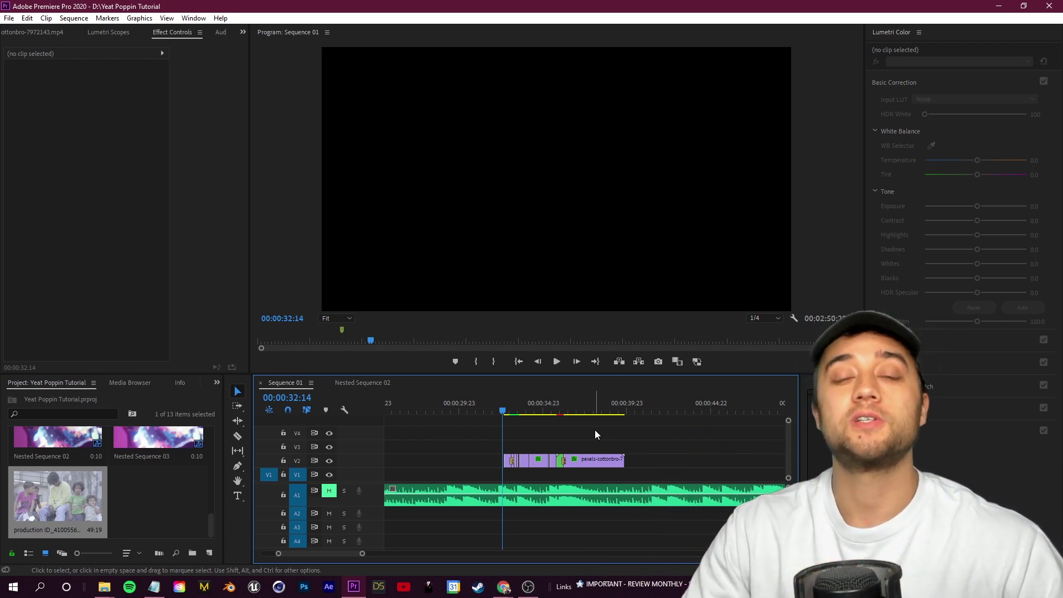
# Save the Yeat Poppin Tutorial project
pyautogui.click(8, 19)
pyautogui.click(33, 144)
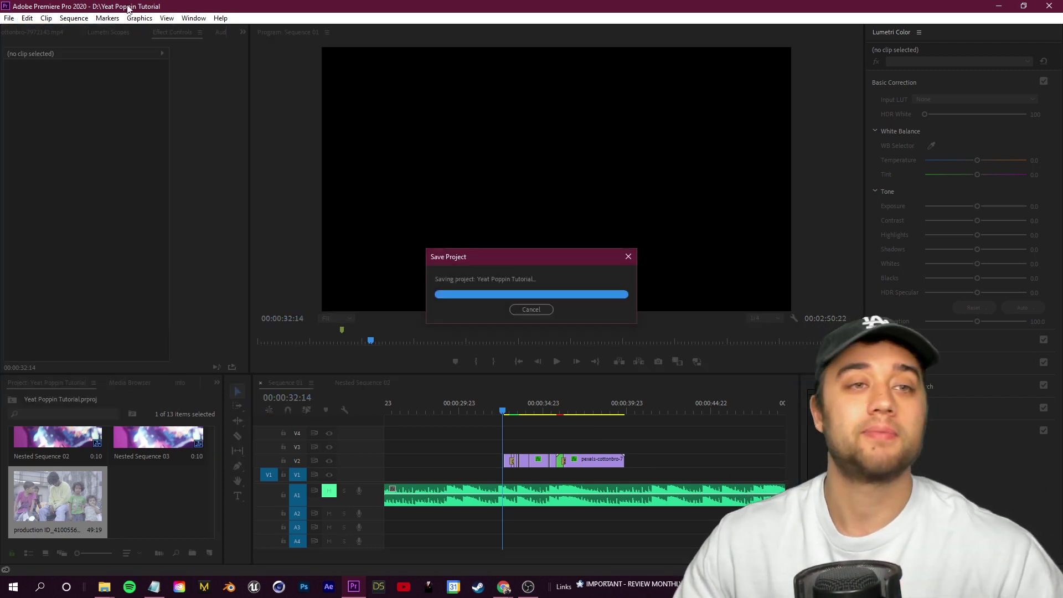